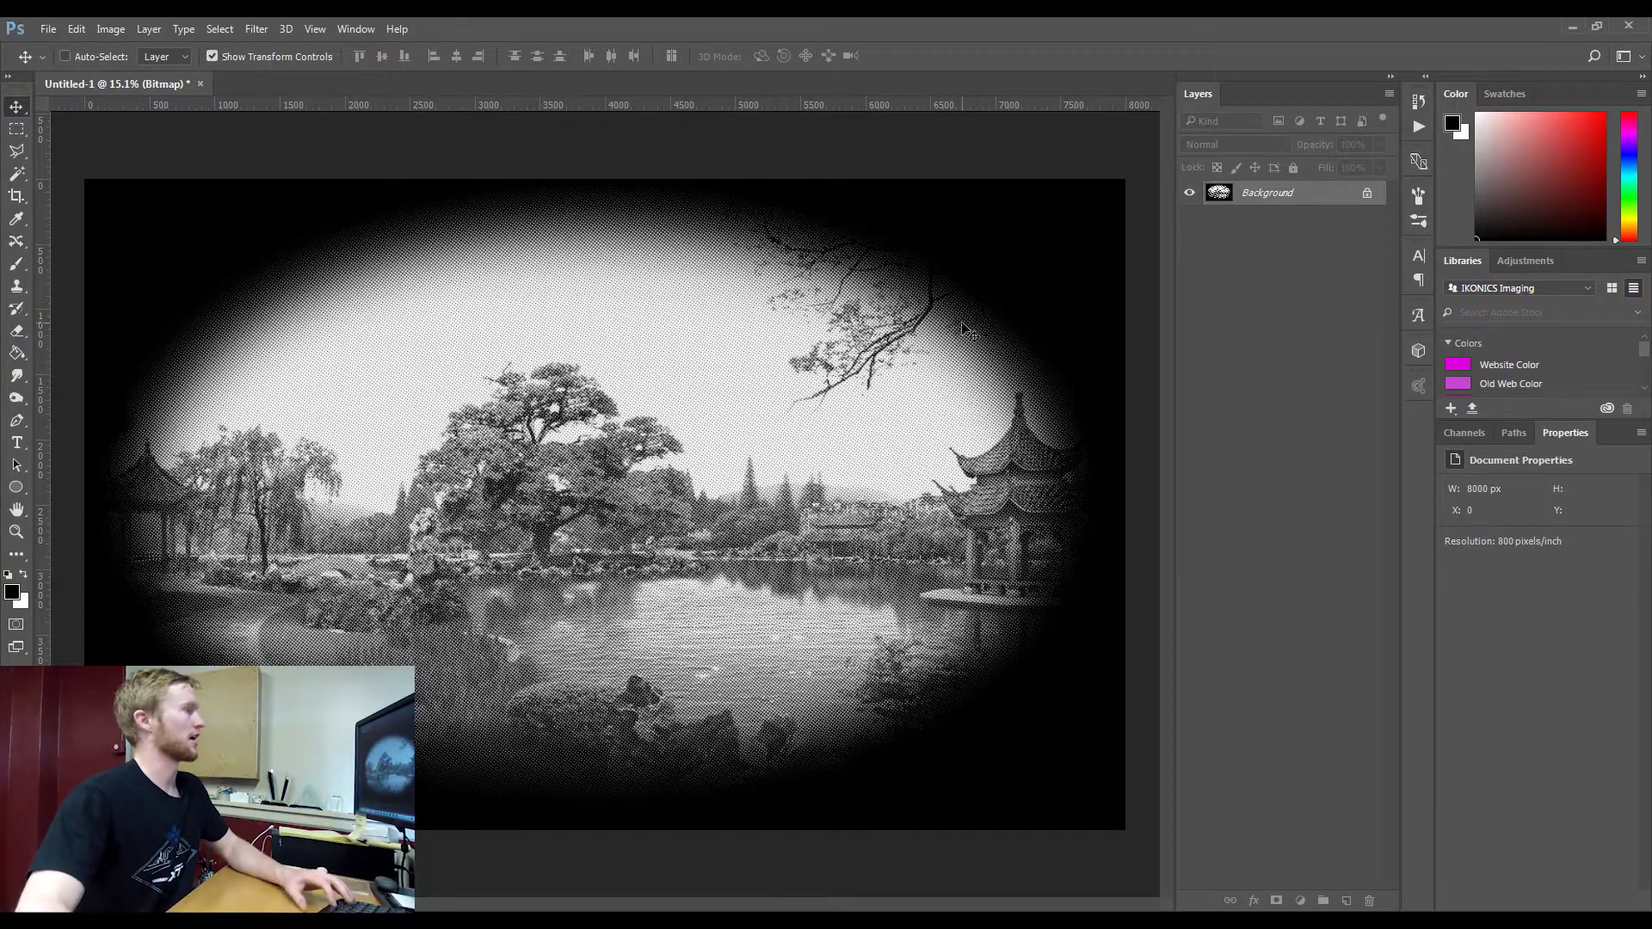
Examine the halftone dot pattern along the upper-right fade of the vignette in the finished bitmap
{"action": "scroll", "coordinate": [968, 329], "scroll_direction": "up", "scroll_amount": 5}
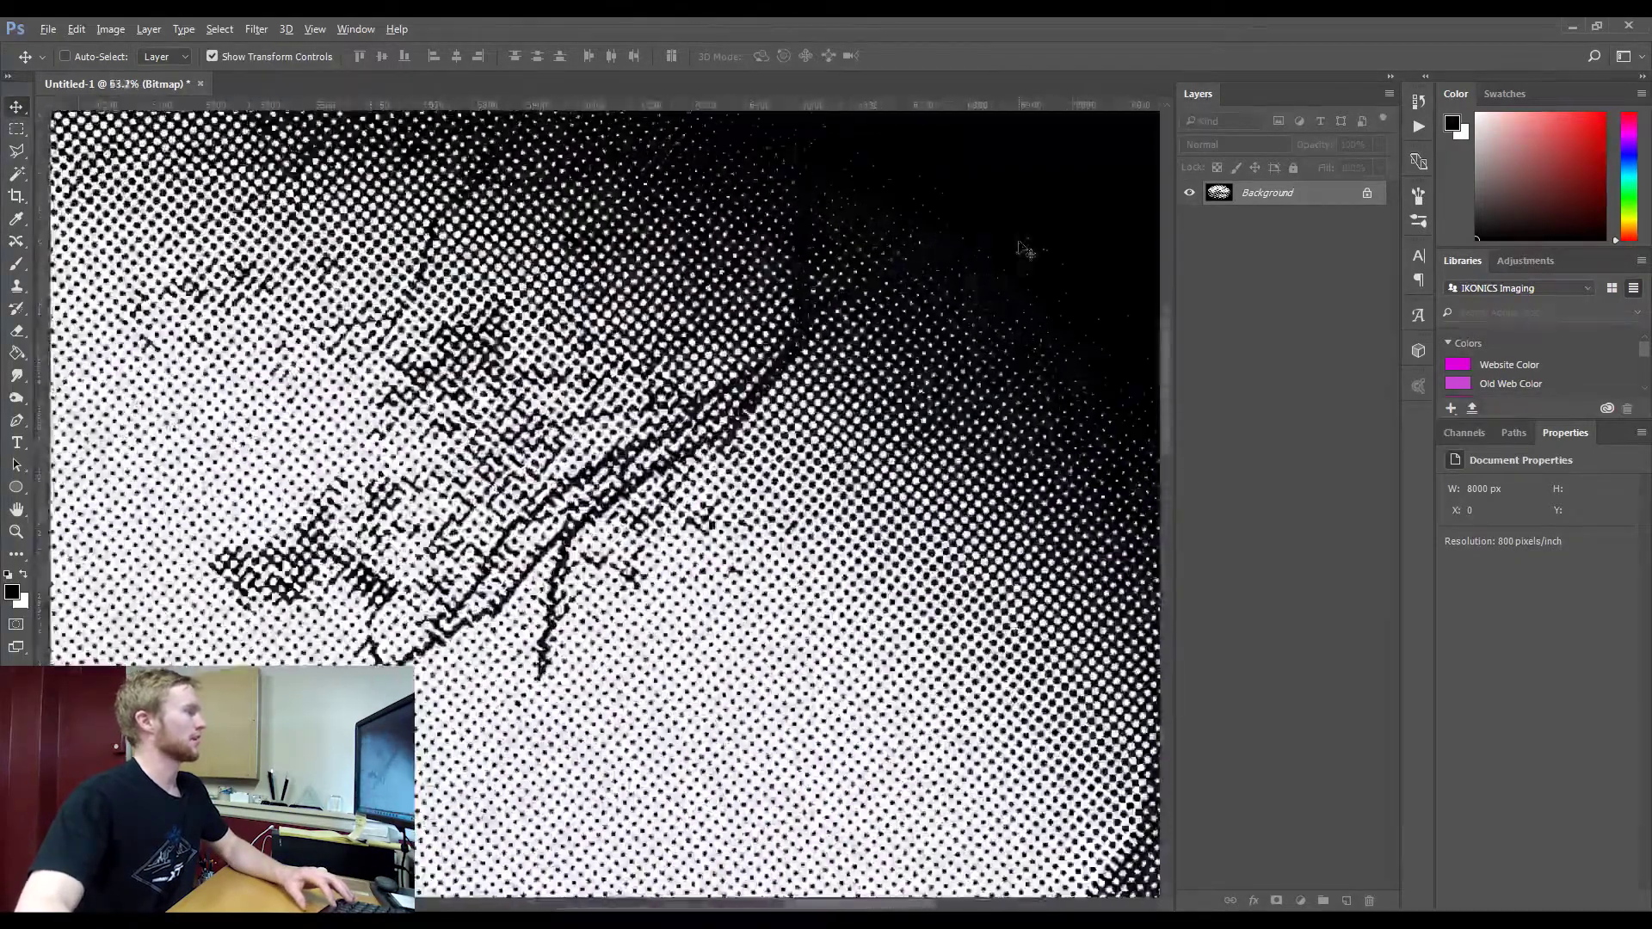
{"action": "left_click_drag", "start_coordinate": [1023, 249], "coordinate": [811, 428]}
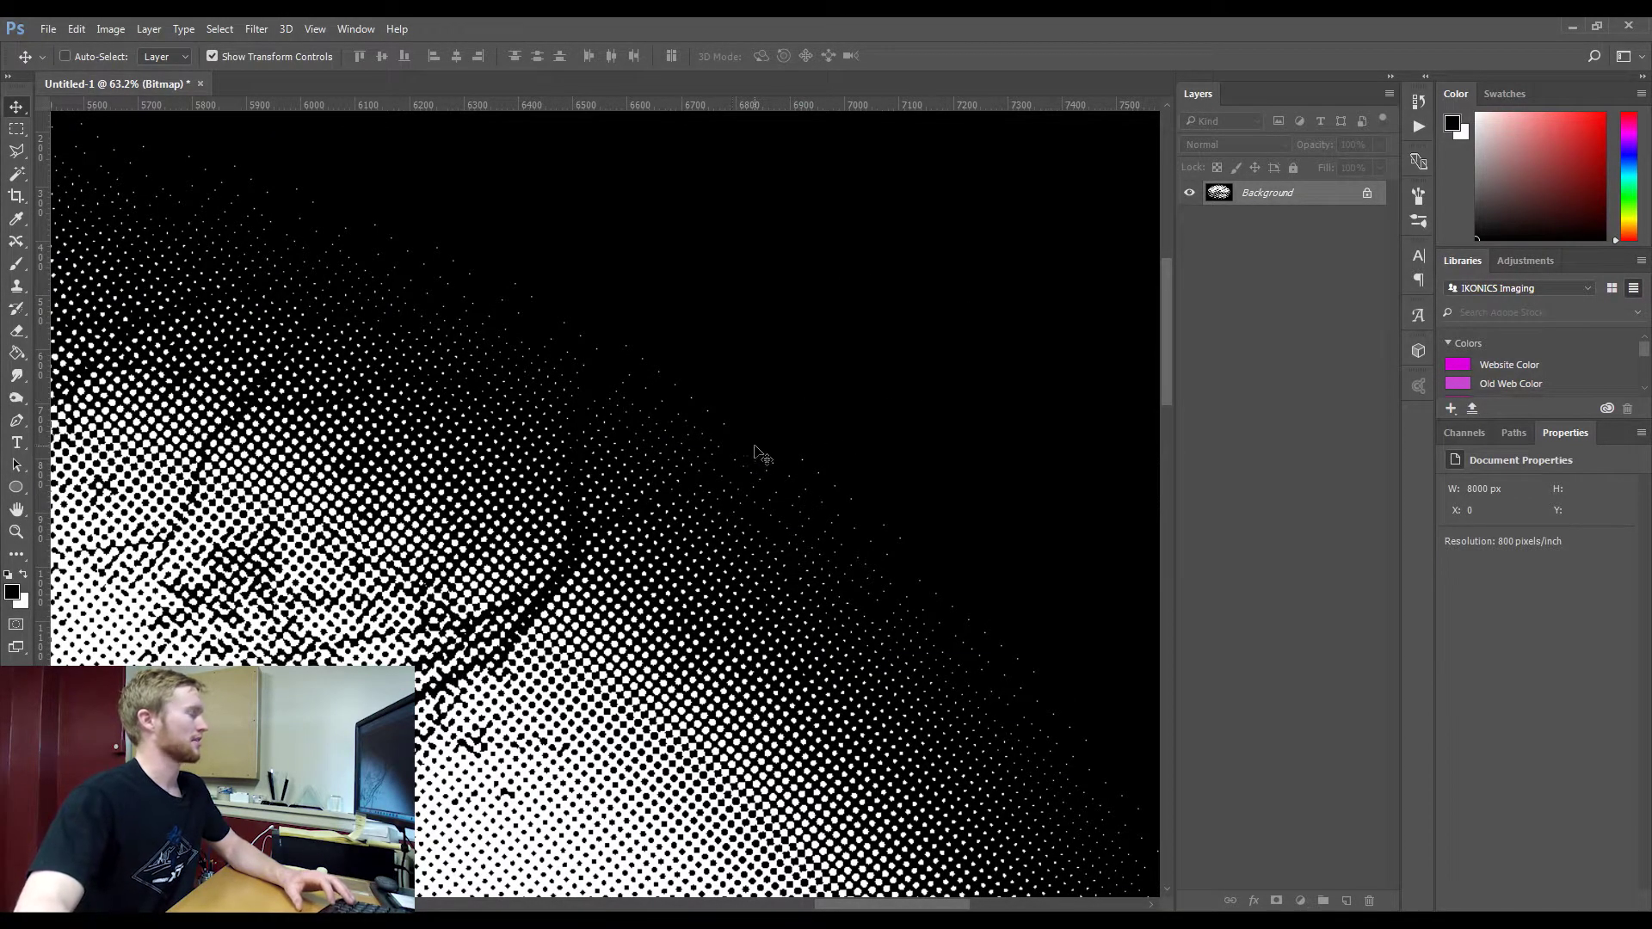
{"action": "scroll", "coordinate": [763, 456], "scroll_direction": "down", "scroll_amount": 8}
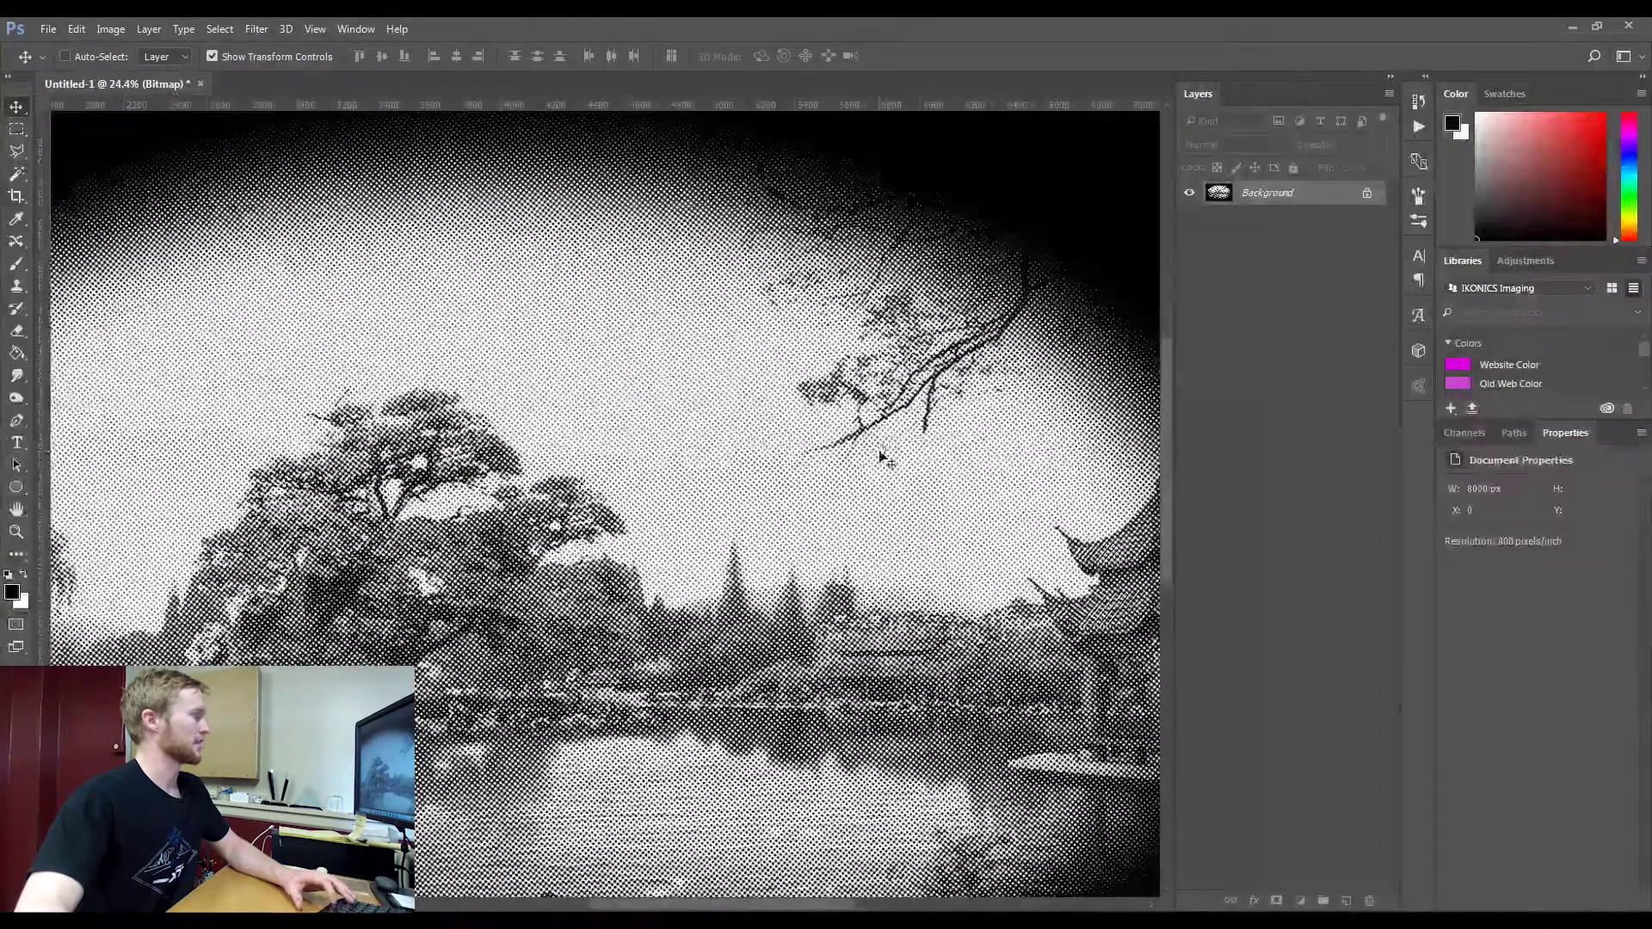
{"action": "scroll", "coordinate": [869, 465], "scroll_direction": "down", "scroll_amount": 4}
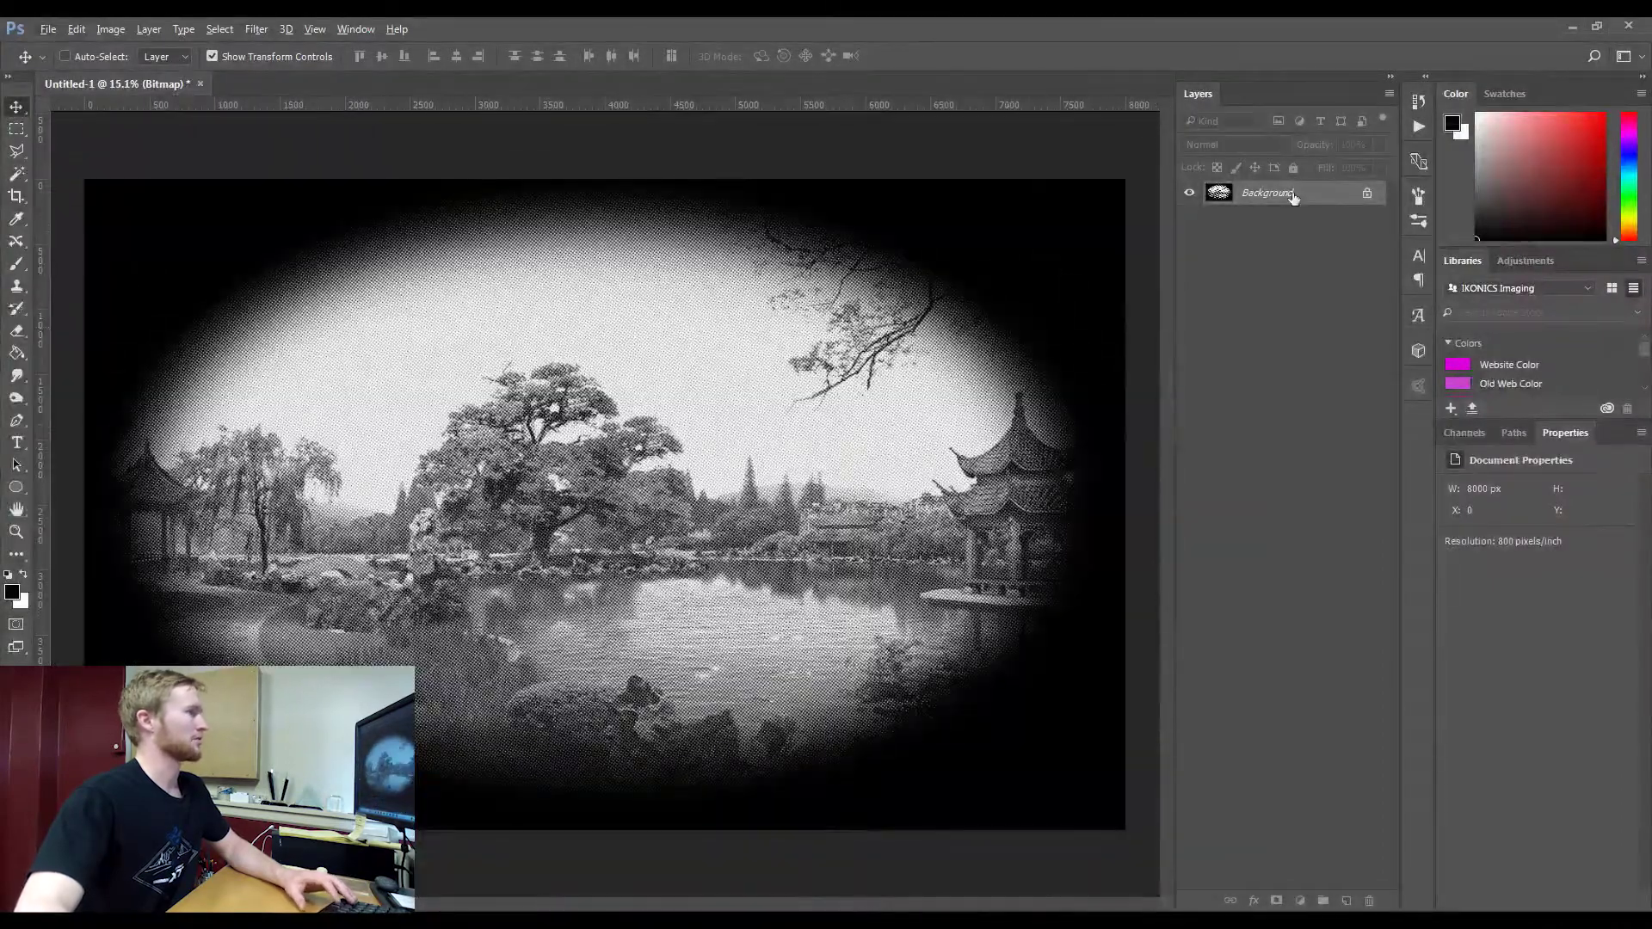
Revert the document to its New history state and paste the copied garden landscape onto the blank canvas
{"action": "left_click", "coordinate": [1418, 105]}
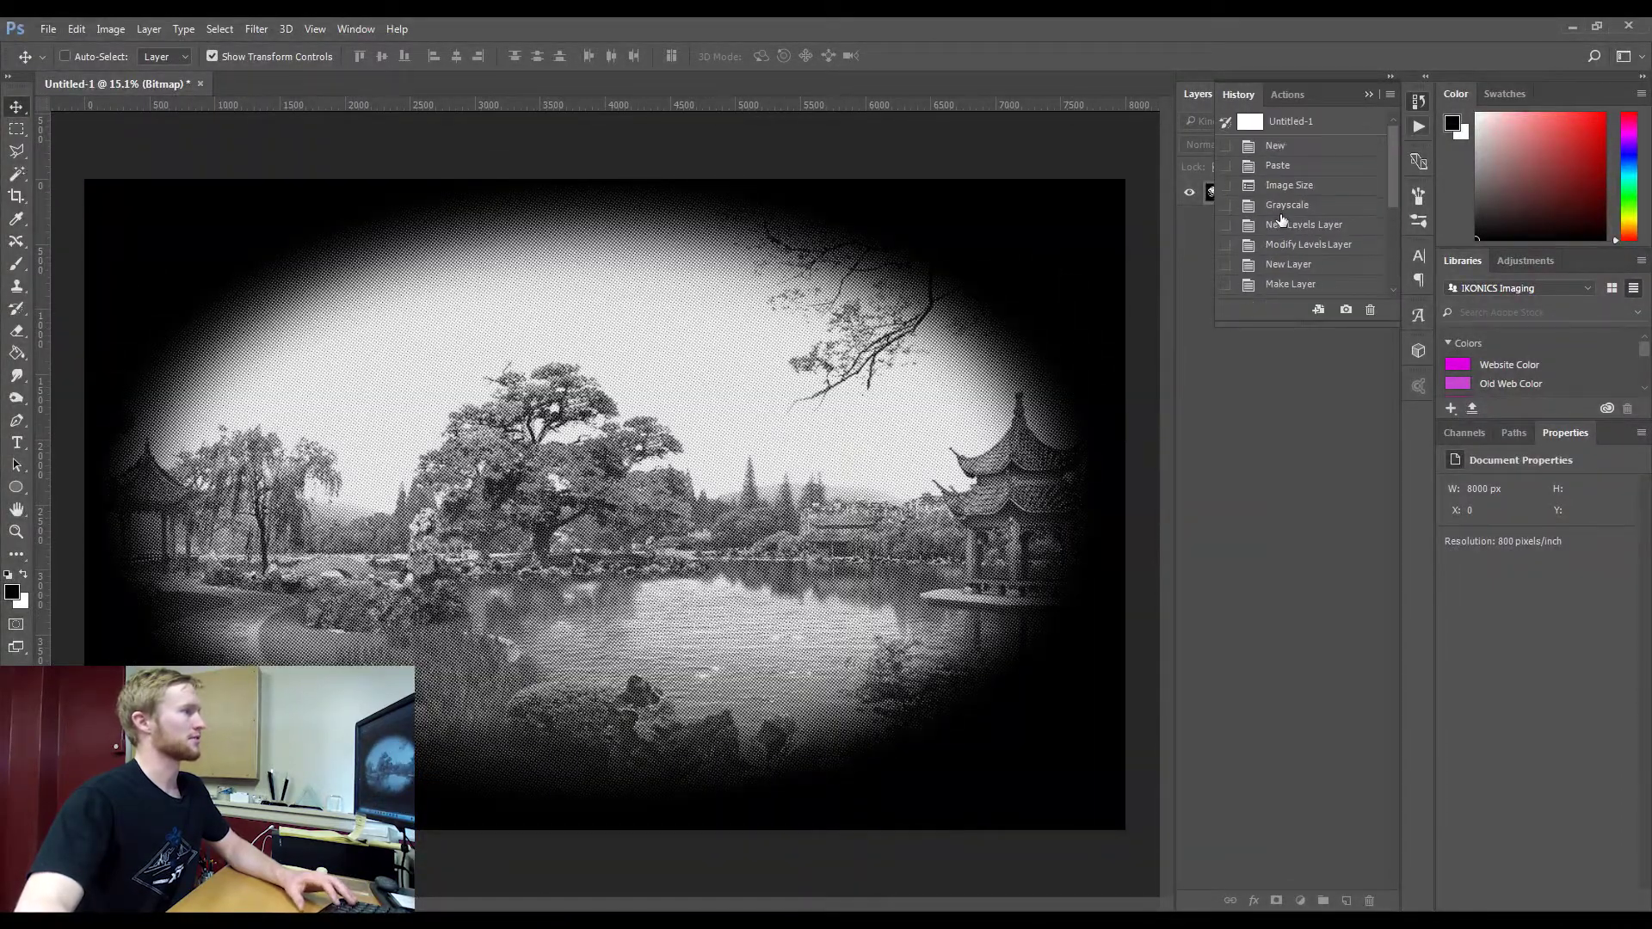
{"action": "left_click", "coordinate": [1302, 148]}
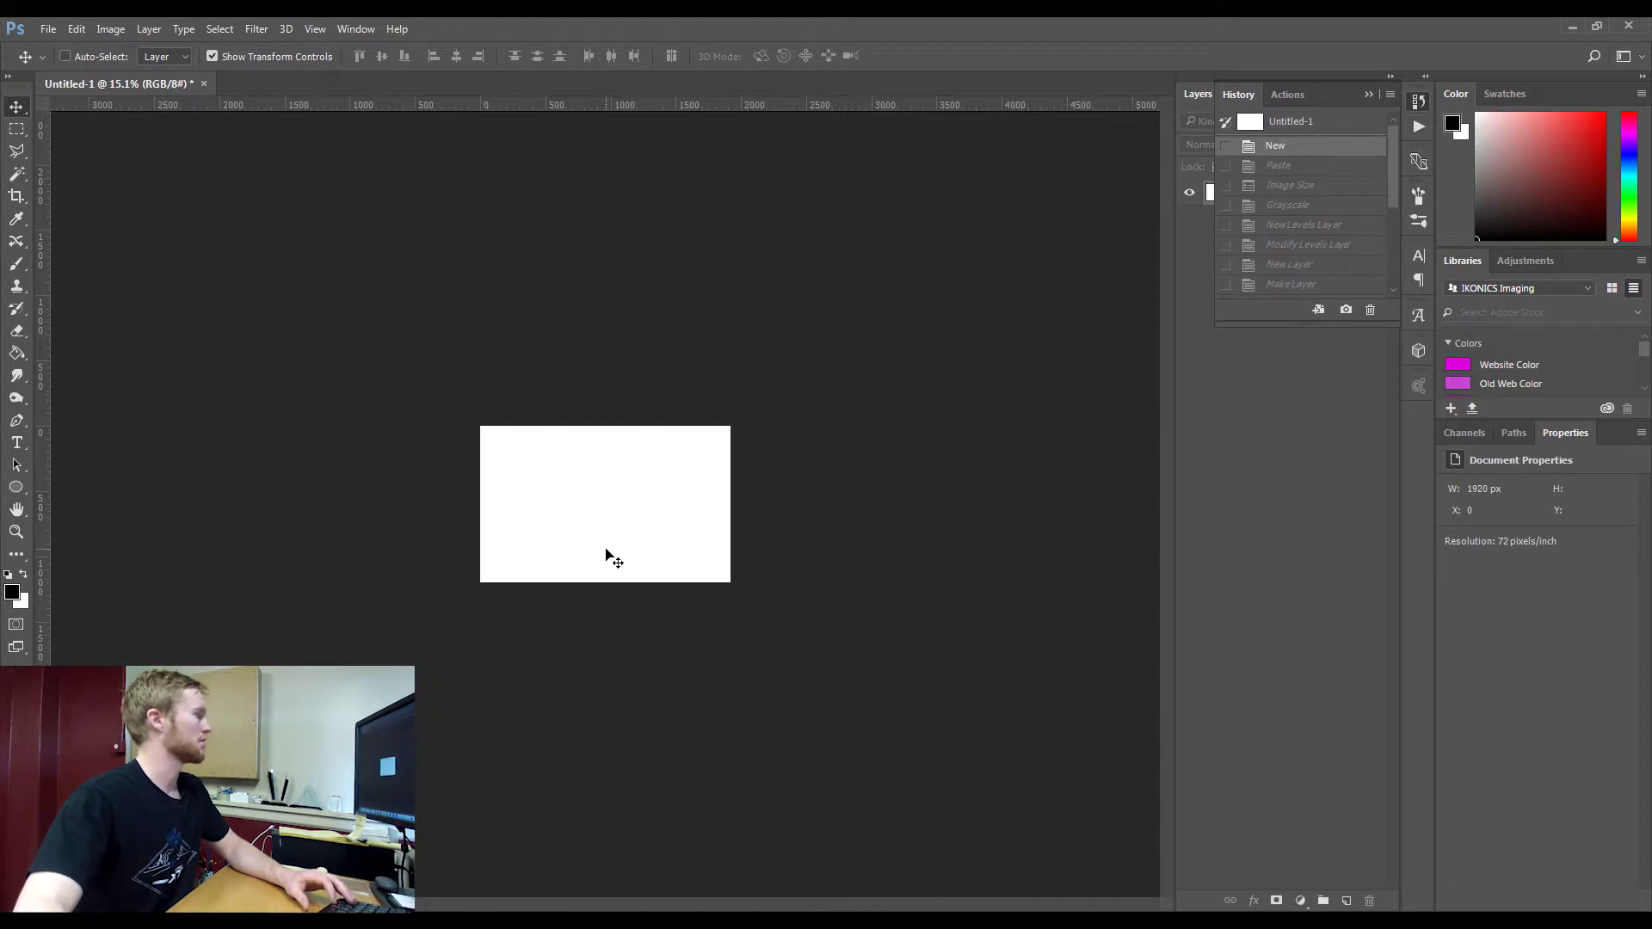
{"action": "scroll", "coordinate": [625, 506], "scroll_direction": "up", "scroll_amount": 4}
{"action": "scroll", "coordinate": [624, 506], "scroll_direction": "up", "scroll_amount": 2}
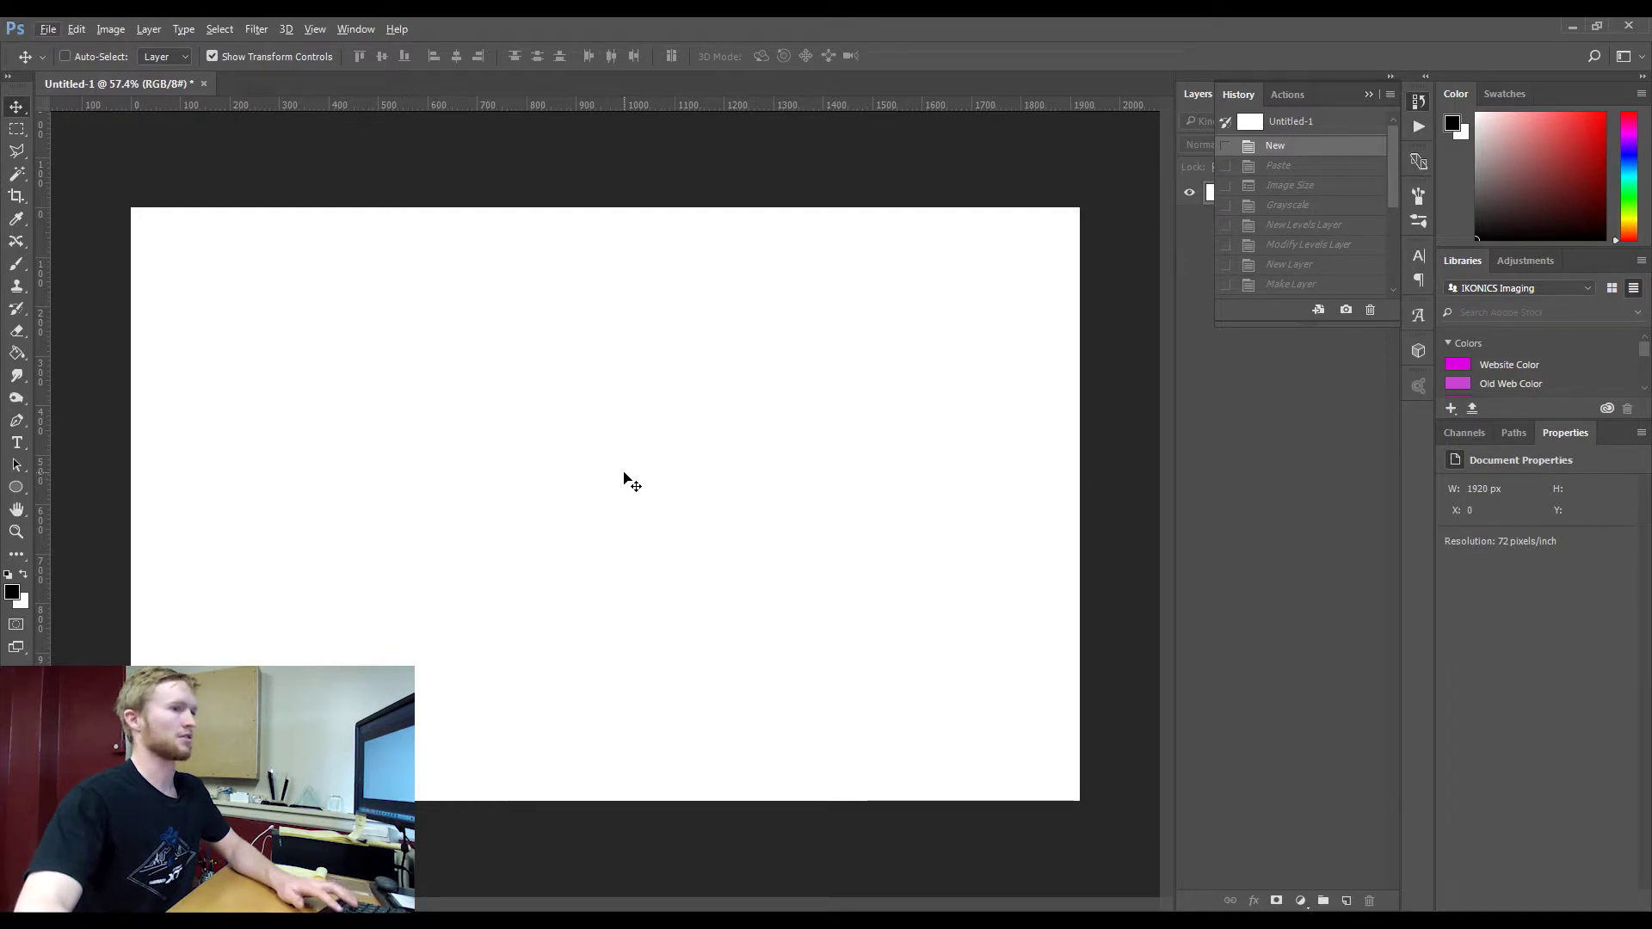
{"action": "key", "text": "ctrl+v"}
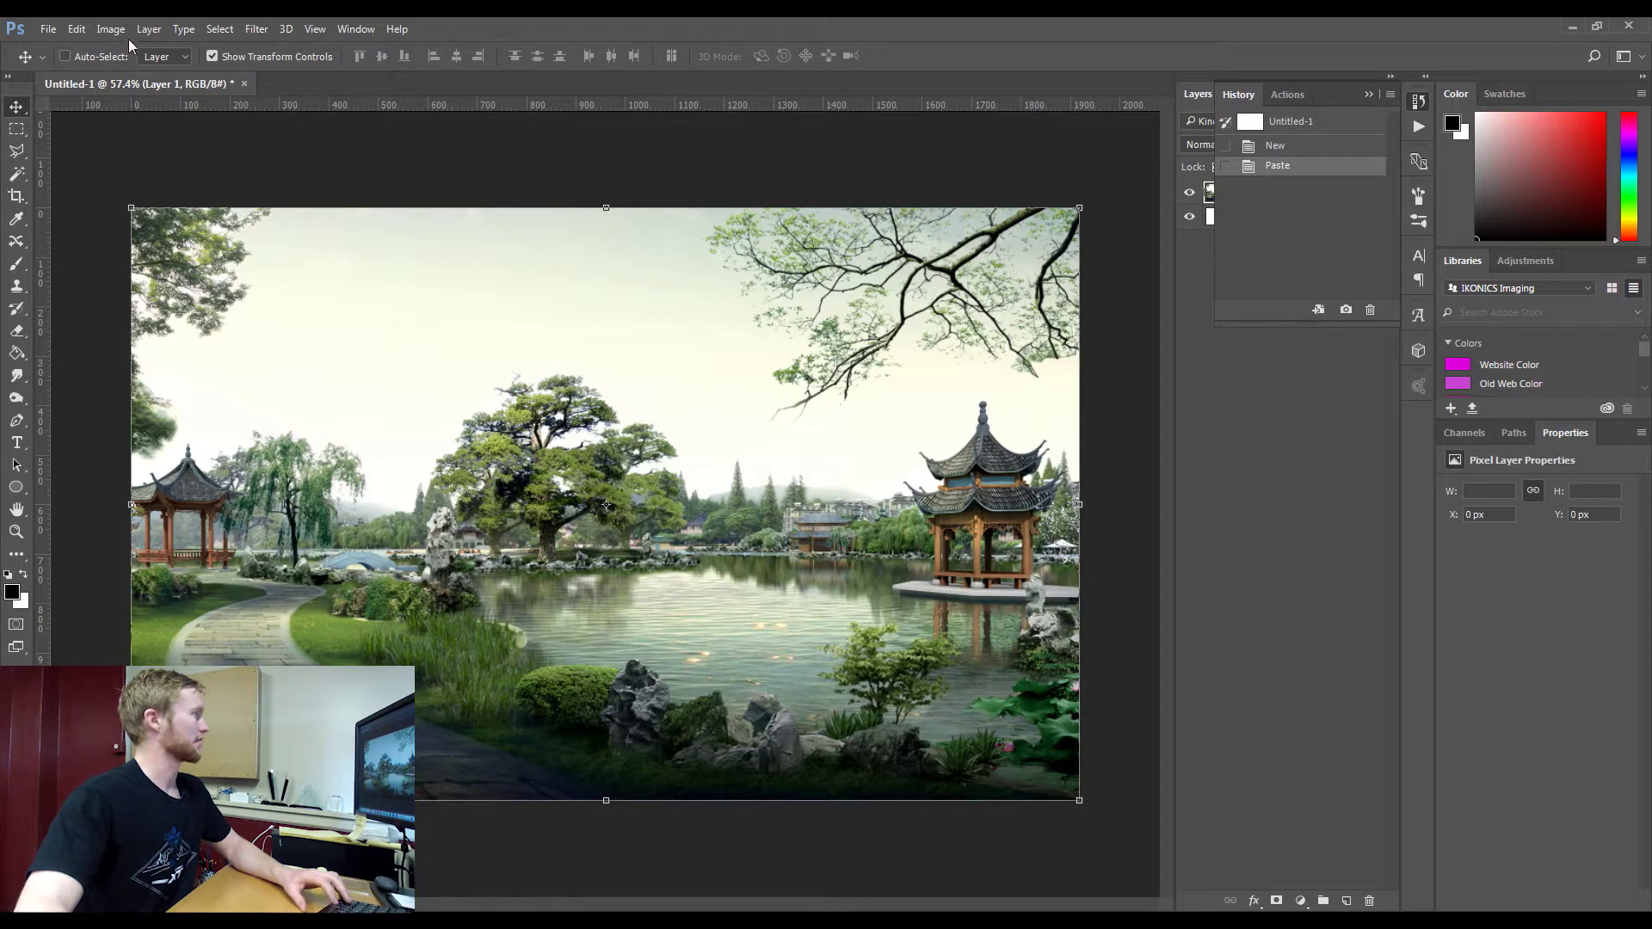
{"action": "left_click", "coordinate": [1415, 102]}
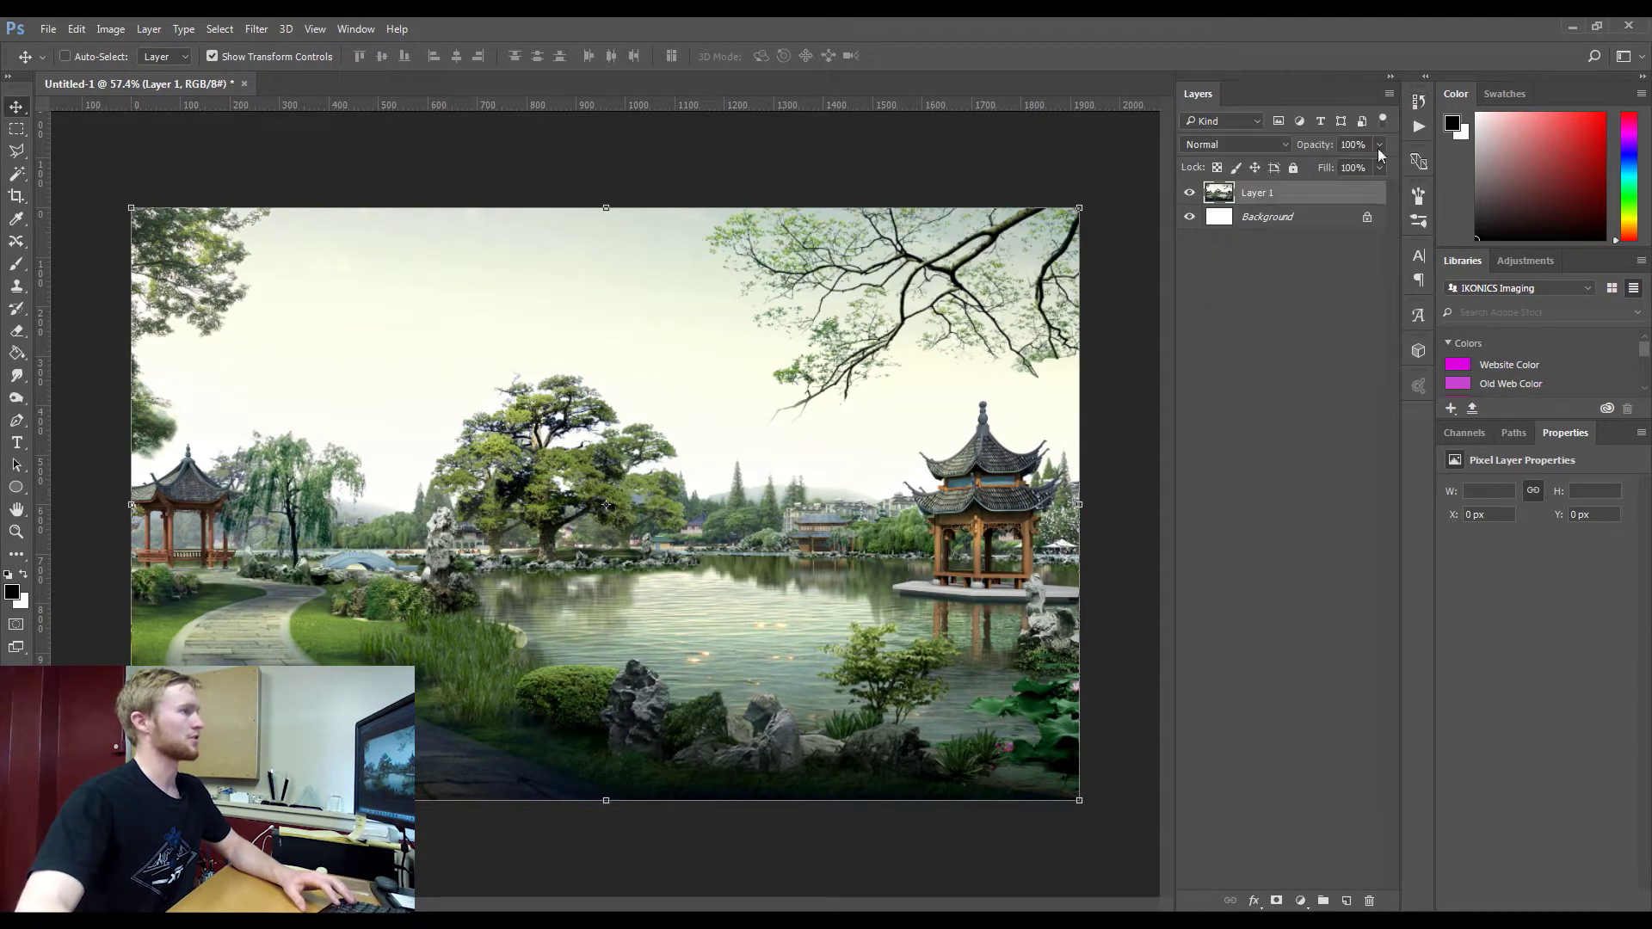
Resize the image to 10 inches wide at a resolution of 800 pixels/inch
{"action": "left_click", "coordinate": [110, 30]}
{"action": "left_click", "coordinate": [155, 155]}
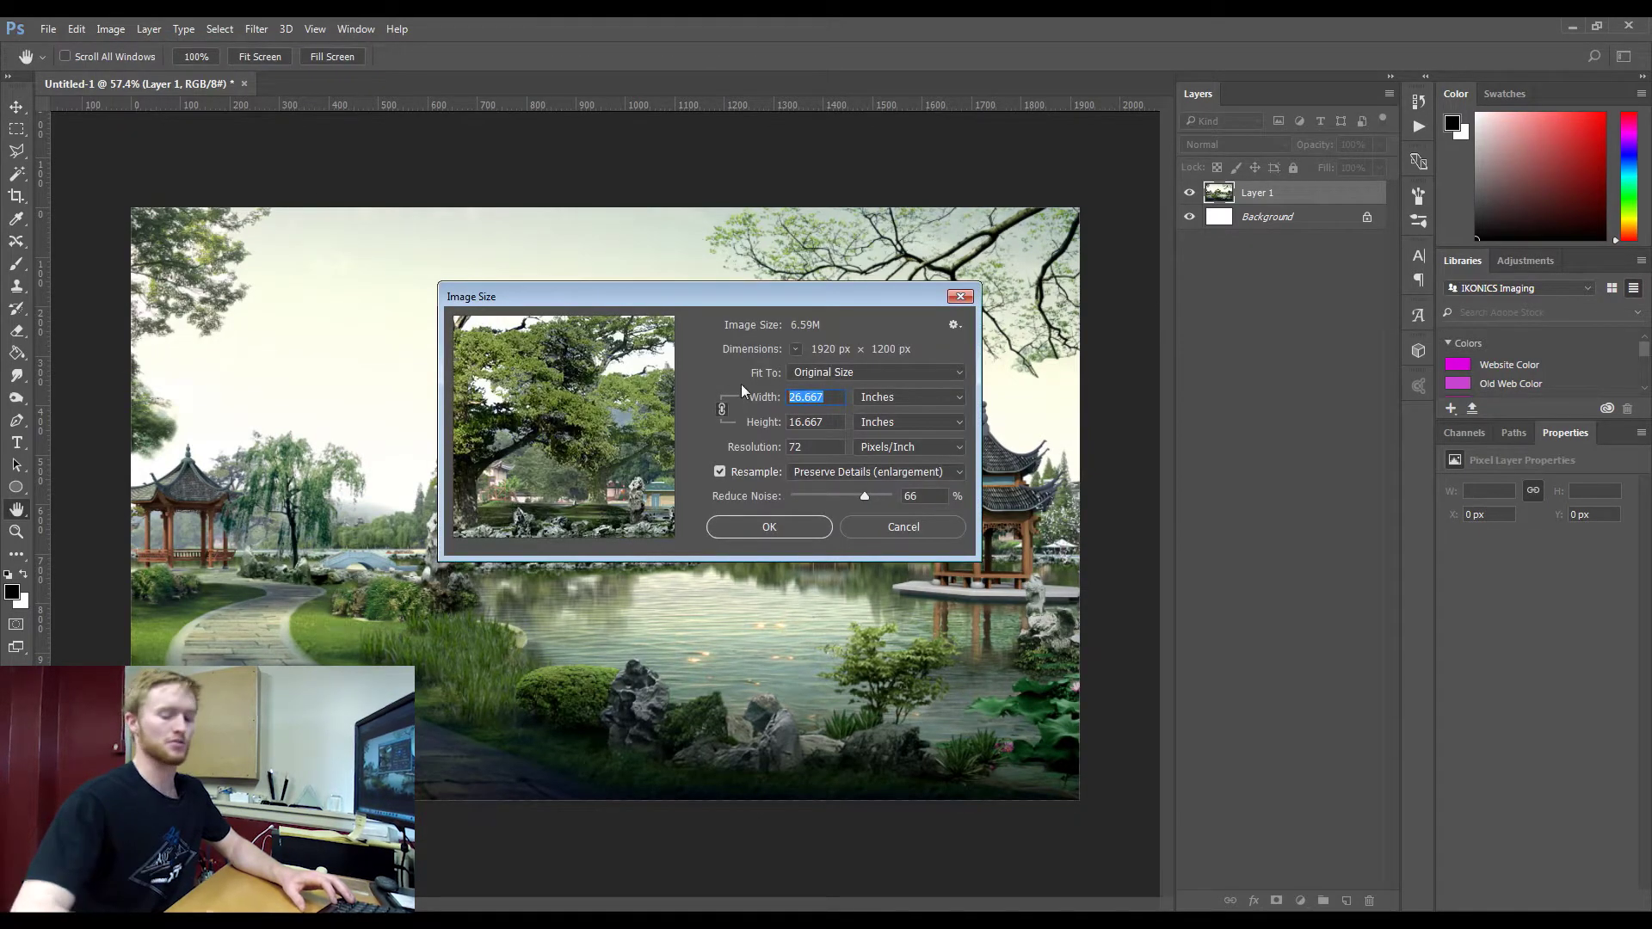
{"action": "type", "text": "10"}
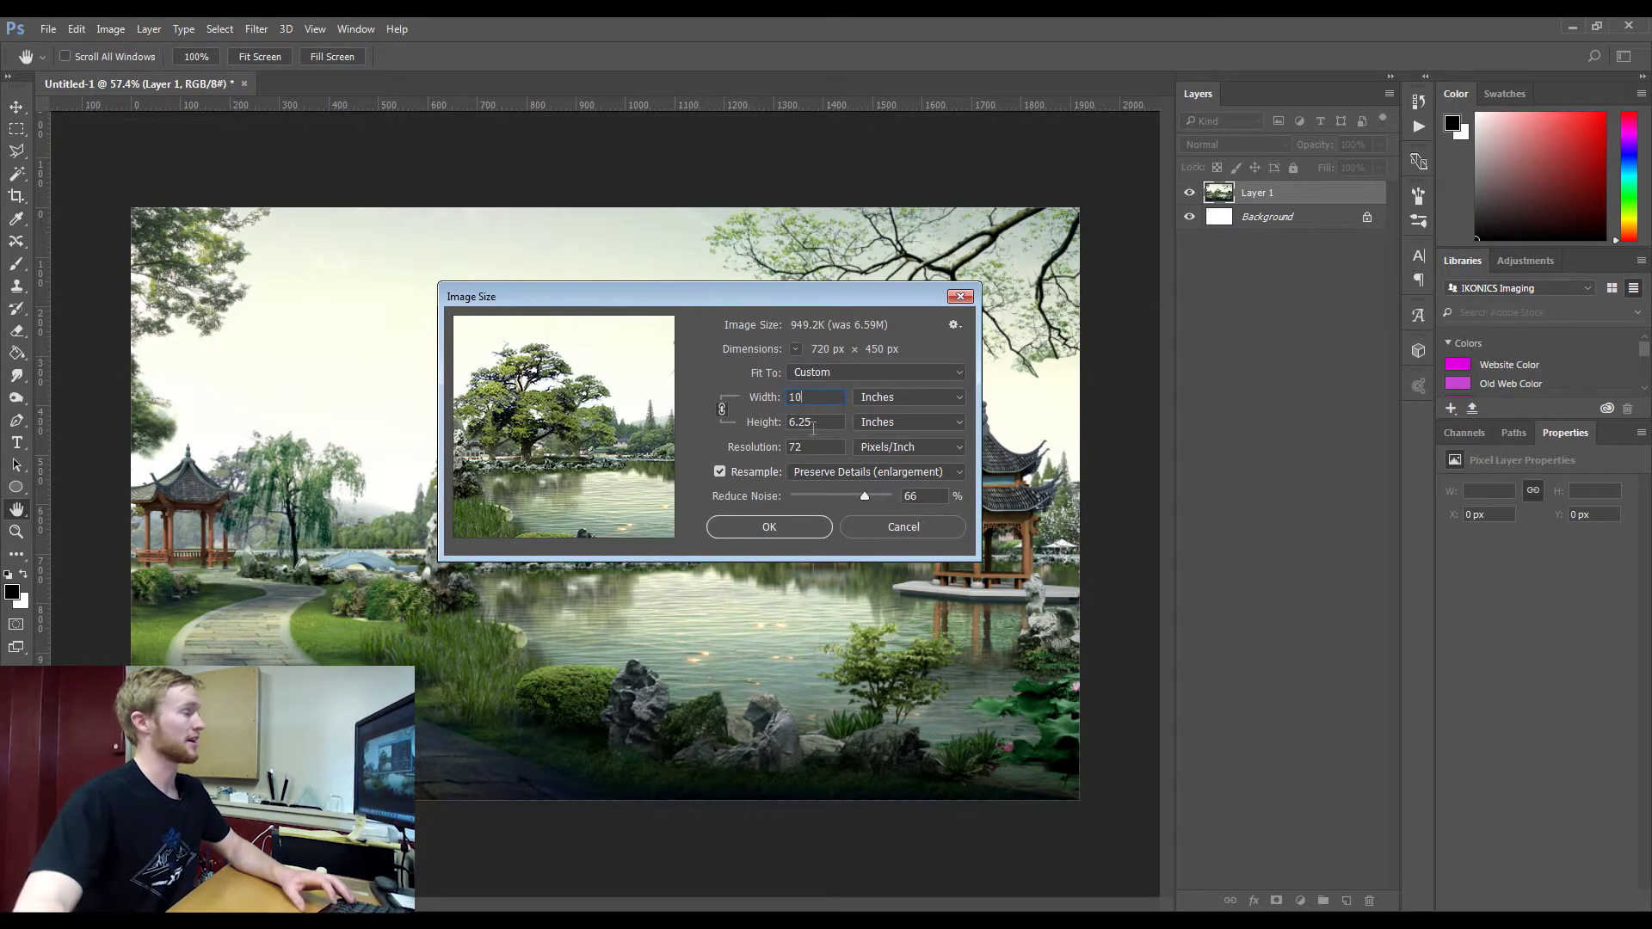
{"action": "key", "text": "Tab"}
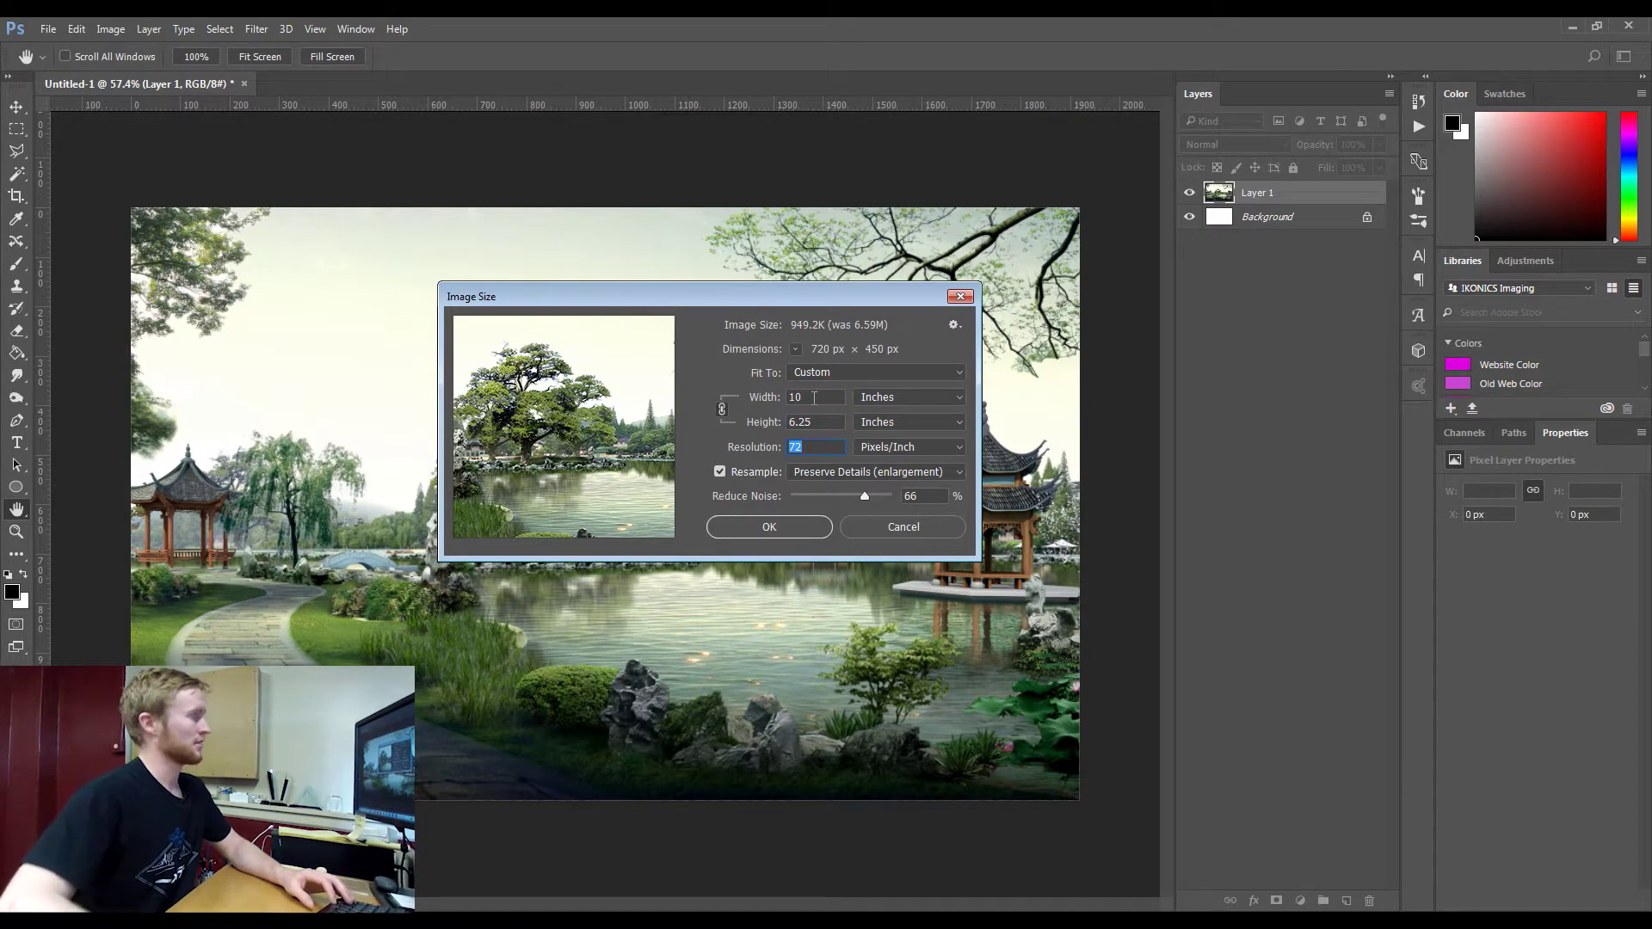
{"action": "type", "text": "800"}
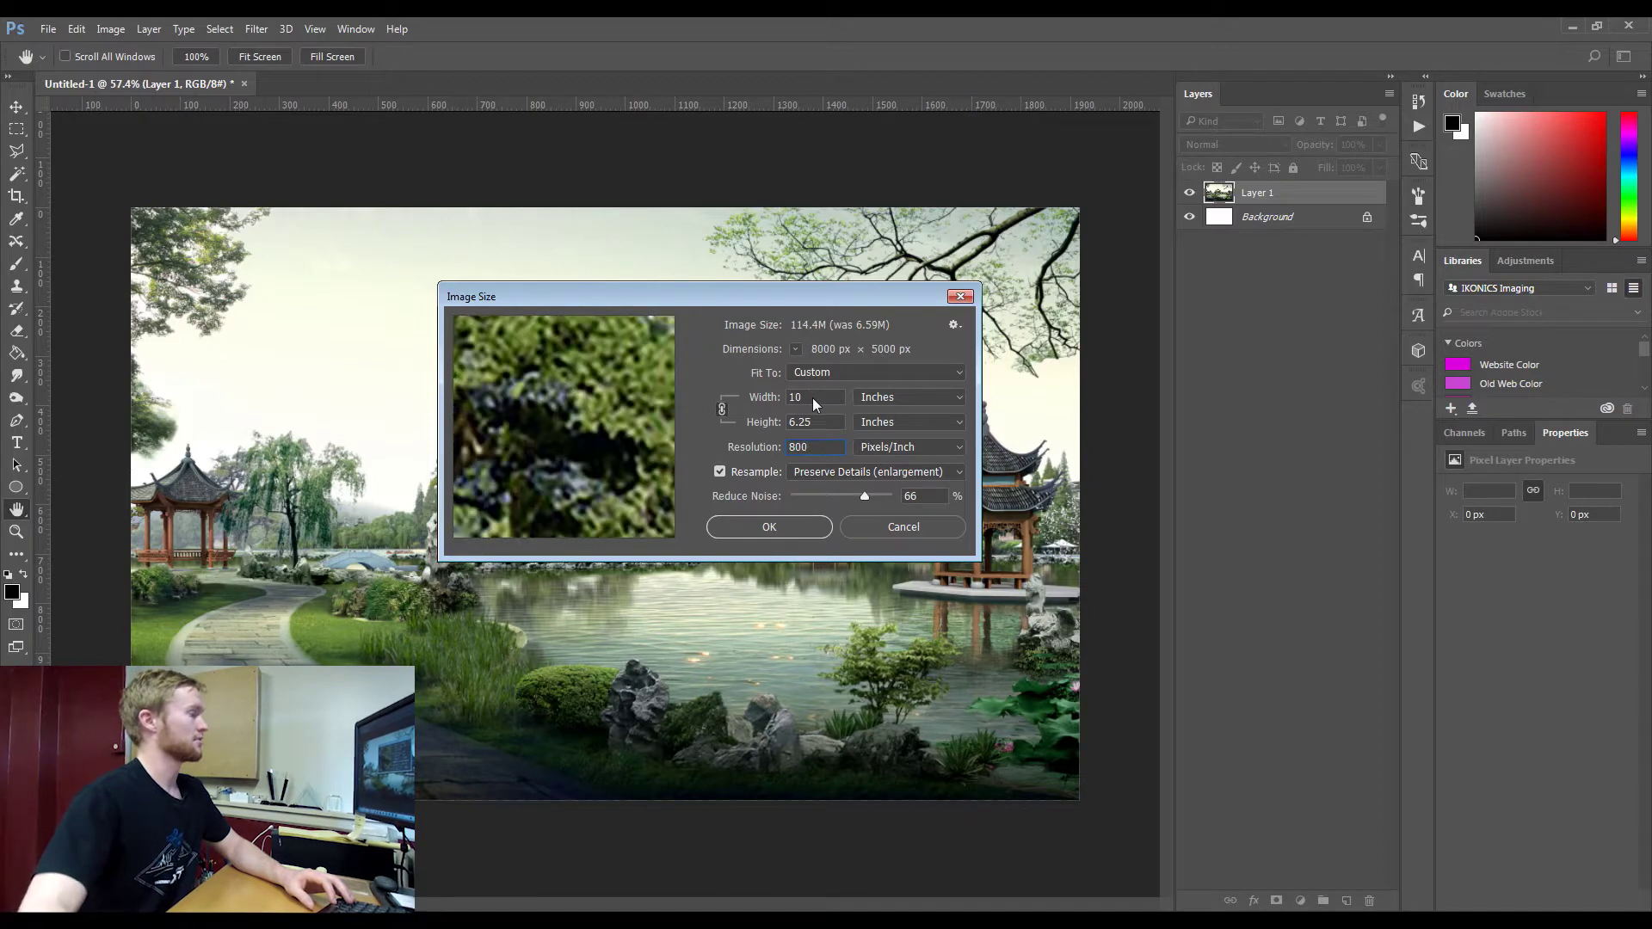
{"action": "left_click", "coordinate": [808, 528]}
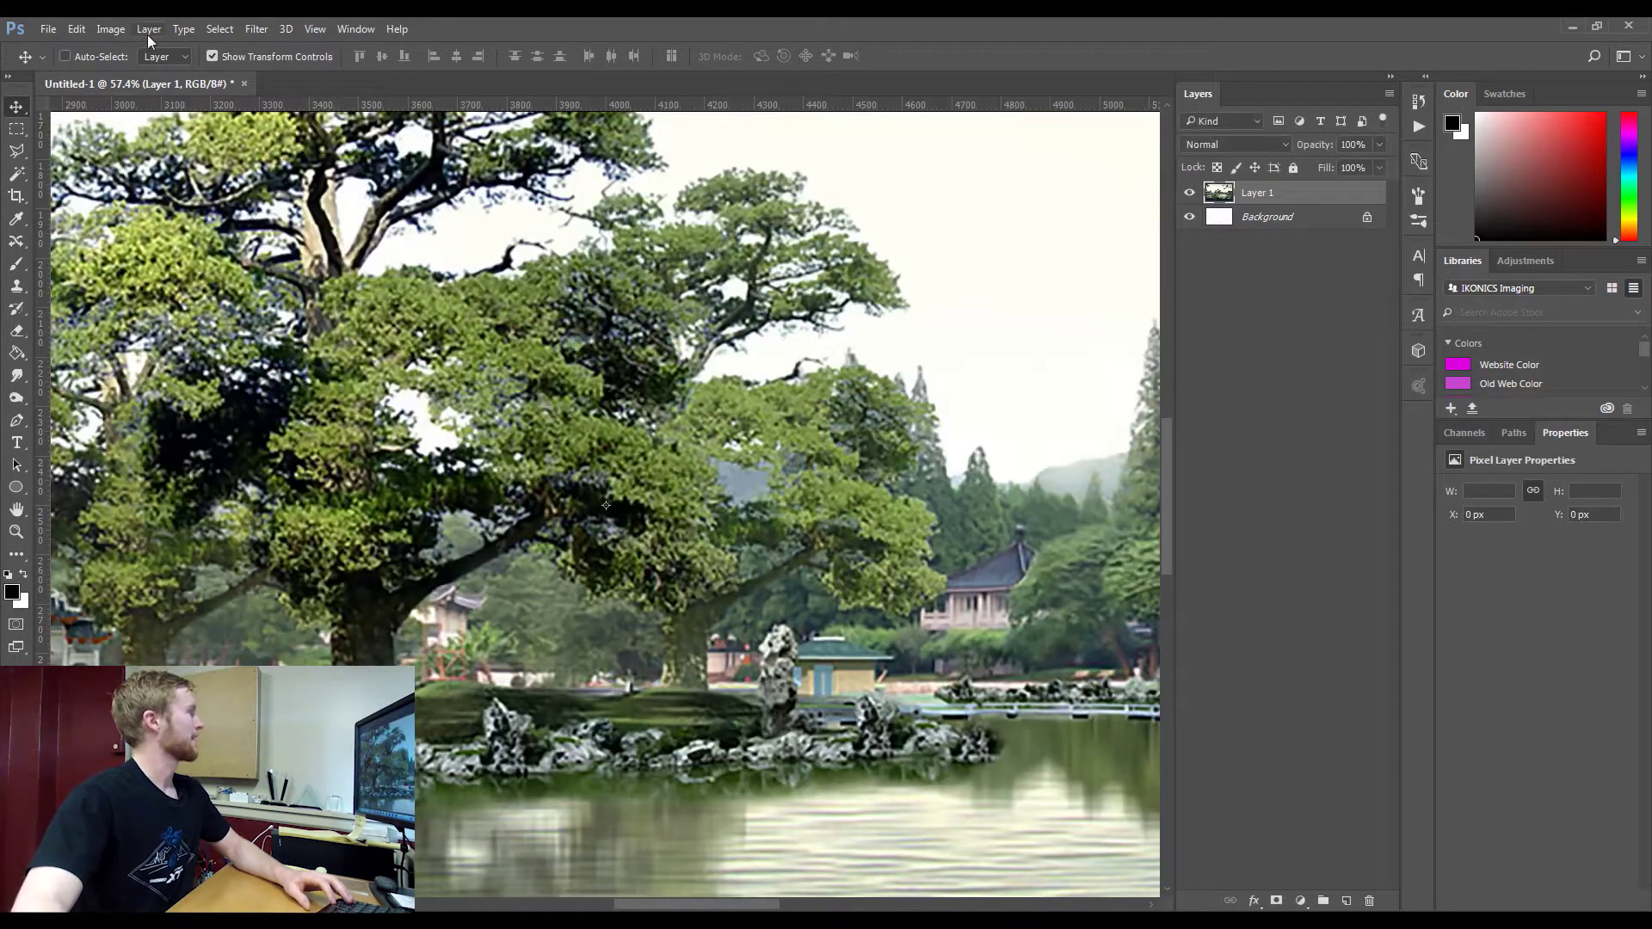
Convert the image to Grayscale mode, flattening the layers and discarding the color information
{"action": "left_click", "coordinate": [111, 30]}
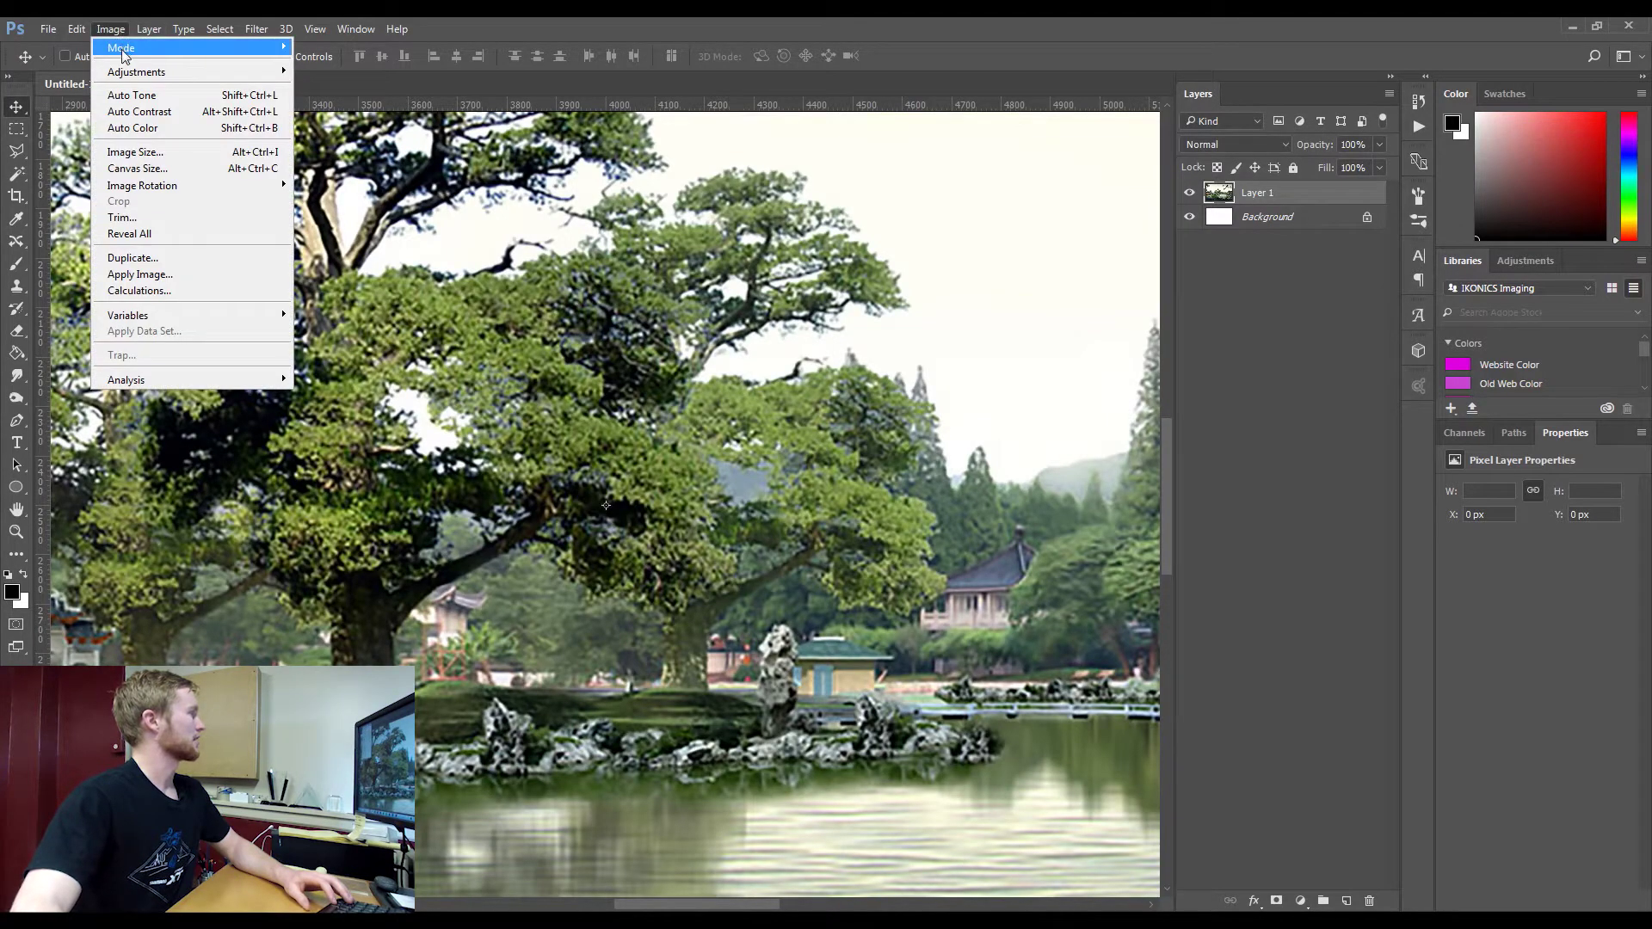
{"action": "mouse_move", "coordinate": [138, 49]}
{"action": "left_click", "coordinate": [338, 66]}
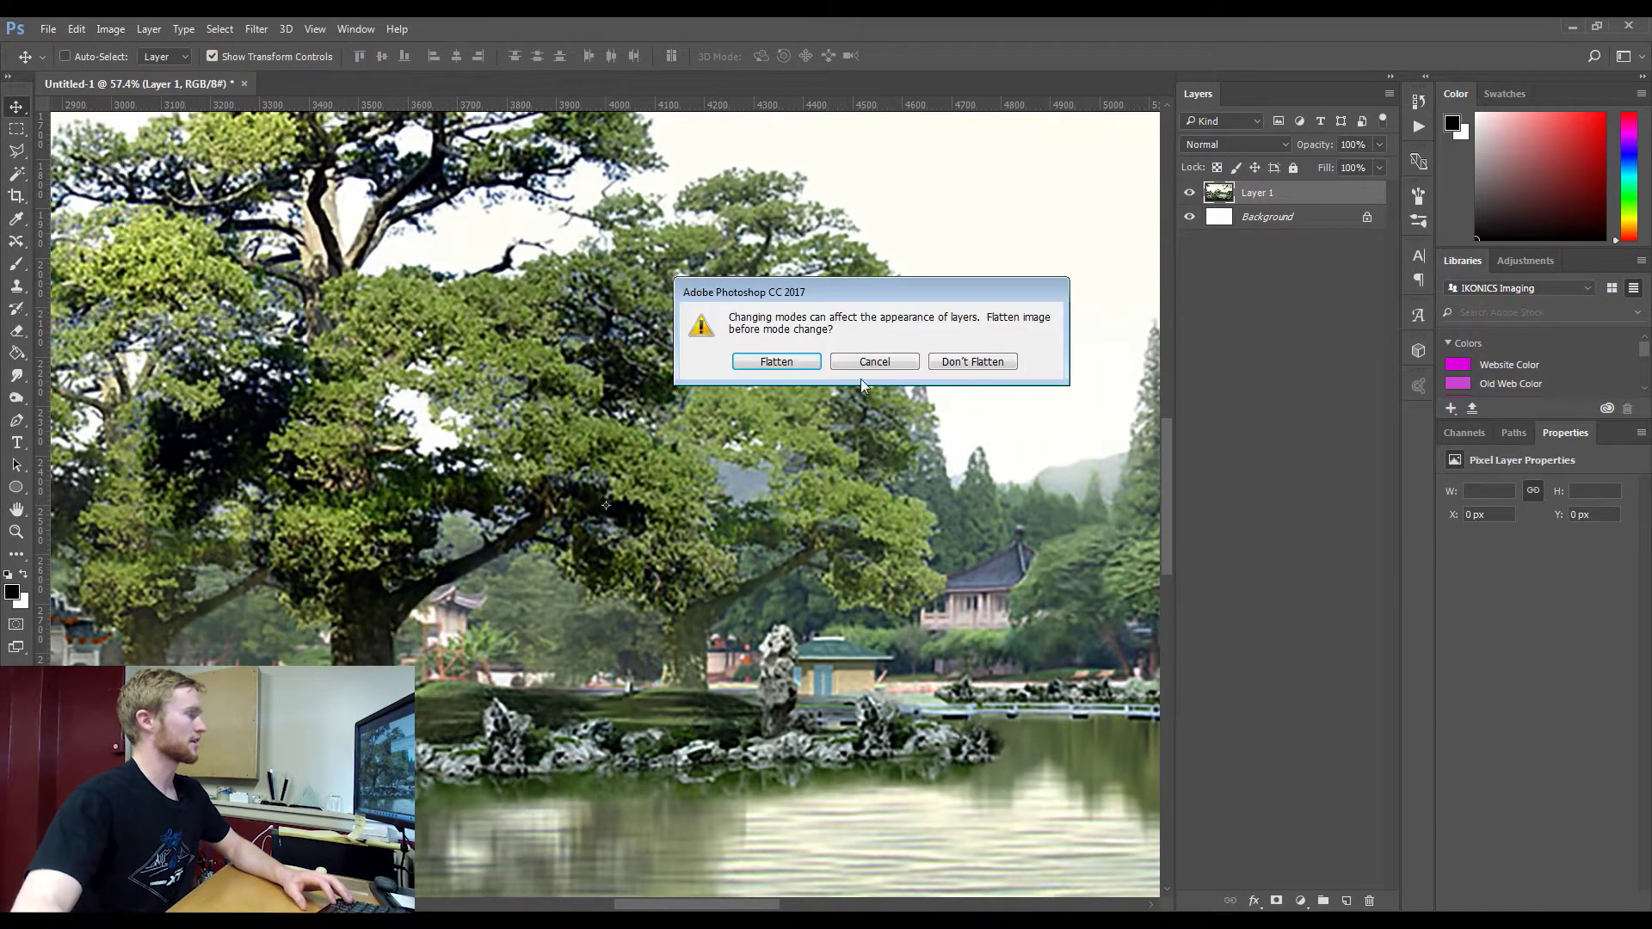
{"action": "left_click", "coordinate": [776, 361]}
{"action": "left_click", "coordinate": [768, 385]}
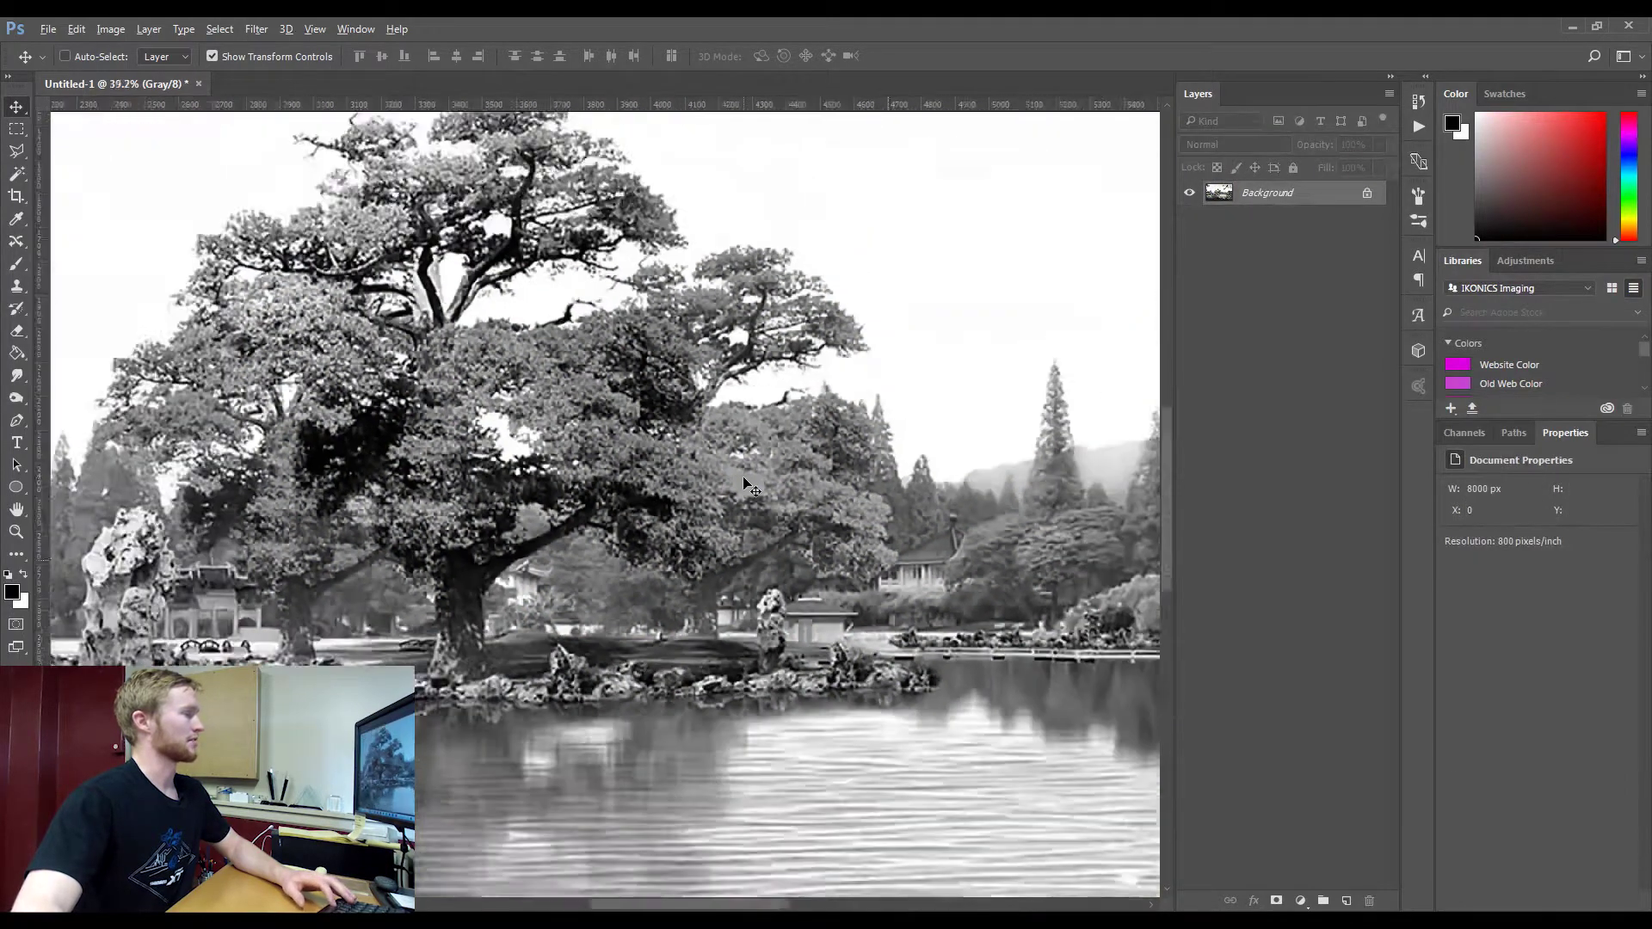
{"action": "scroll", "coordinate": [745, 484], "scroll_direction": "down", "scroll_amount": 5}
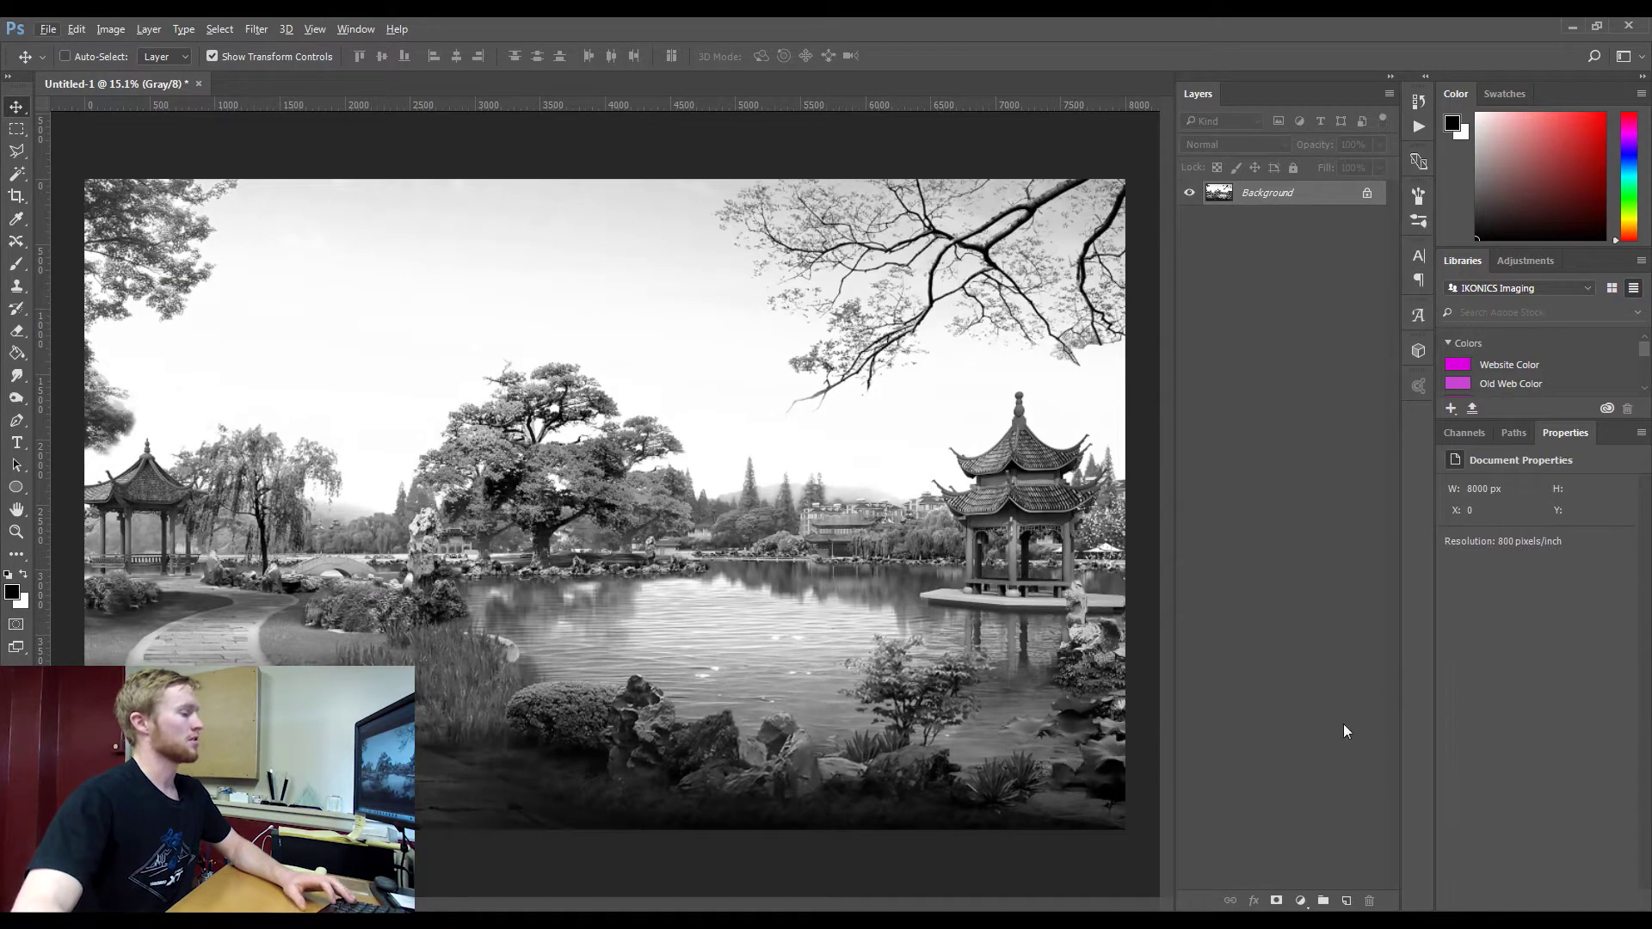
Convert the locked Background into the regular layer Layer 0 and add a Levels adjustment layer above it
{"action": "double_click", "coordinate": [1345, 195]}
{"action": "left_click", "coordinate": [984, 317]}
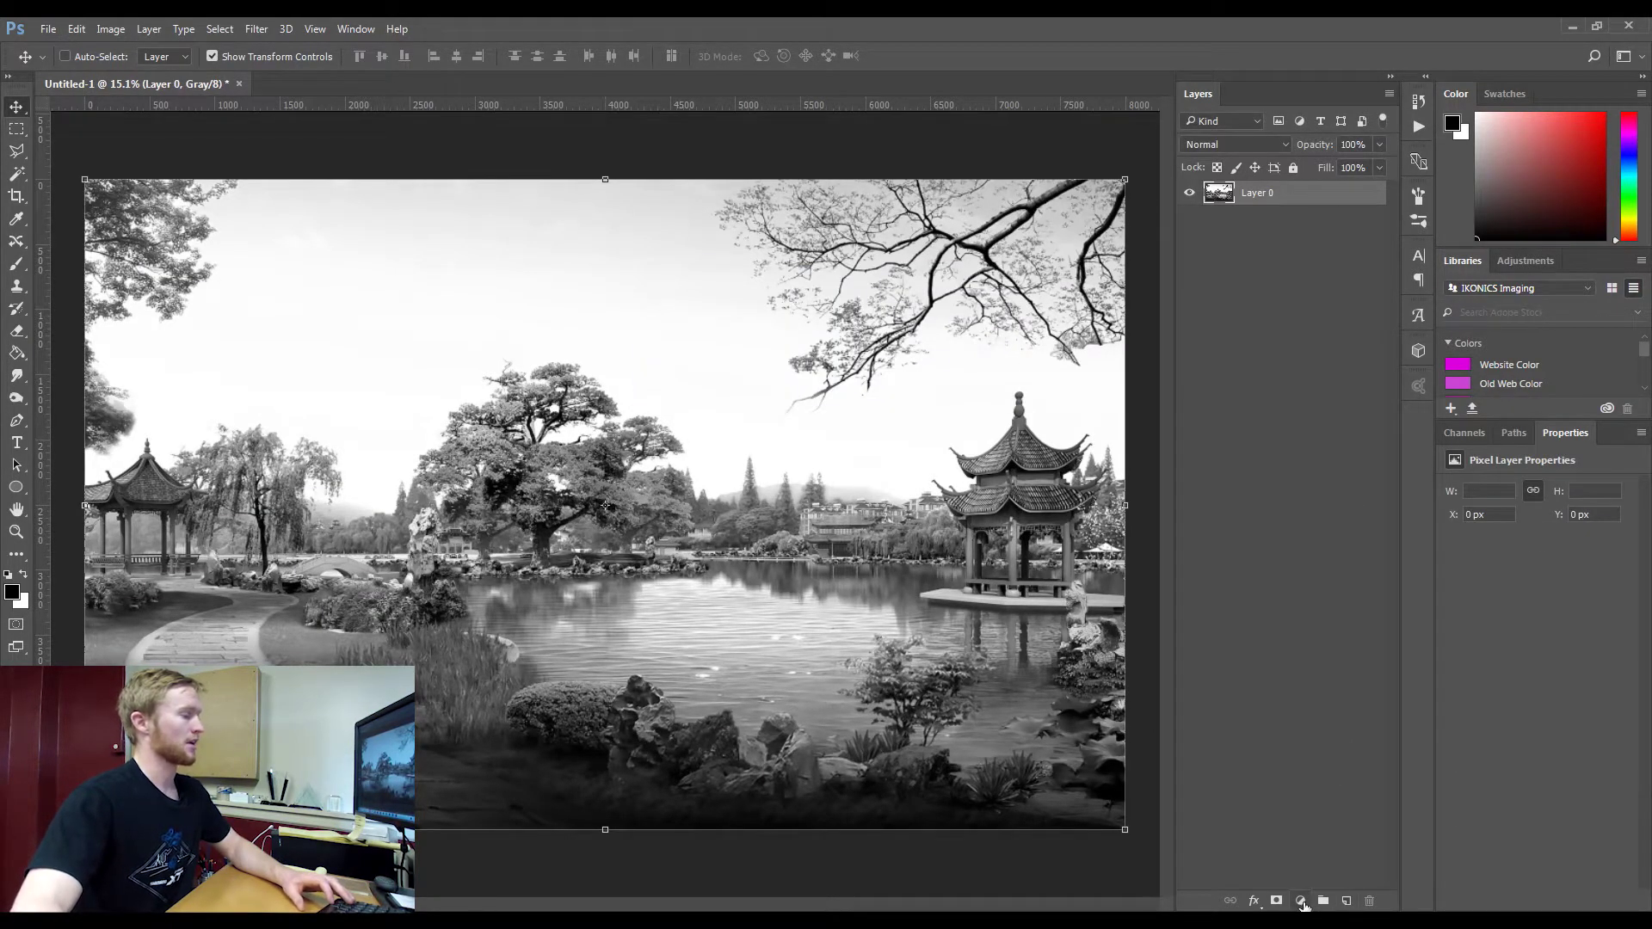
{"action": "left_click", "coordinate": [1300, 901]}
{"action": "left_click", "coordinate": [1351, 616]}
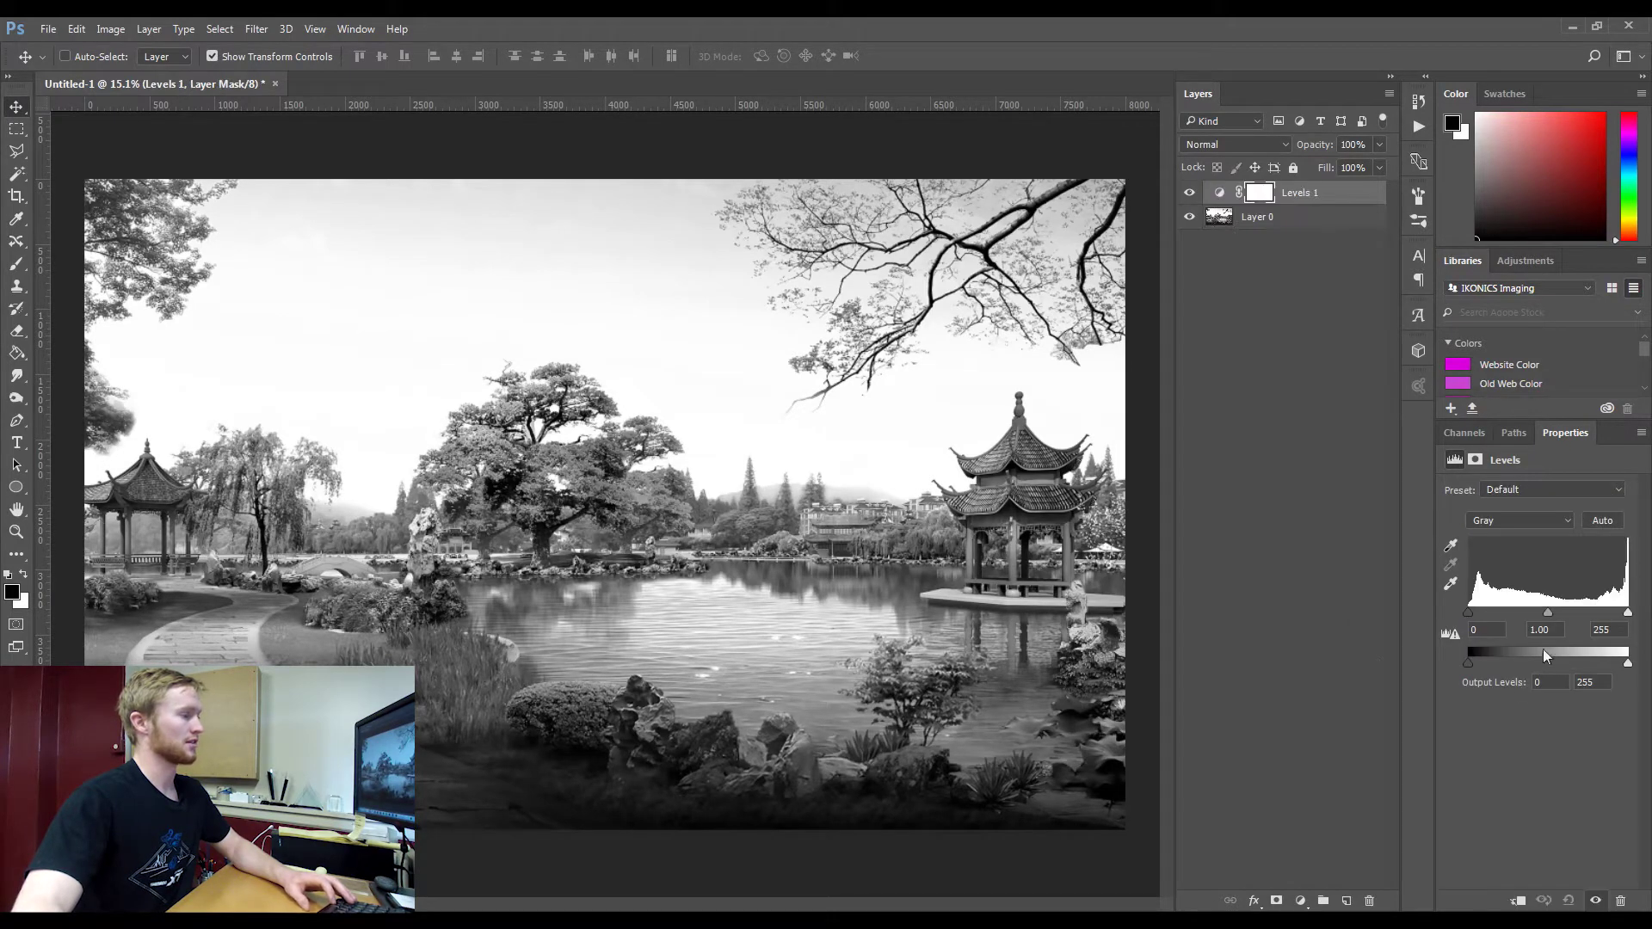
Set the Levels adjustment's output levels to 25 for black and 220 for white
{"action": "left_click", "coordinate": [1539, 681]}
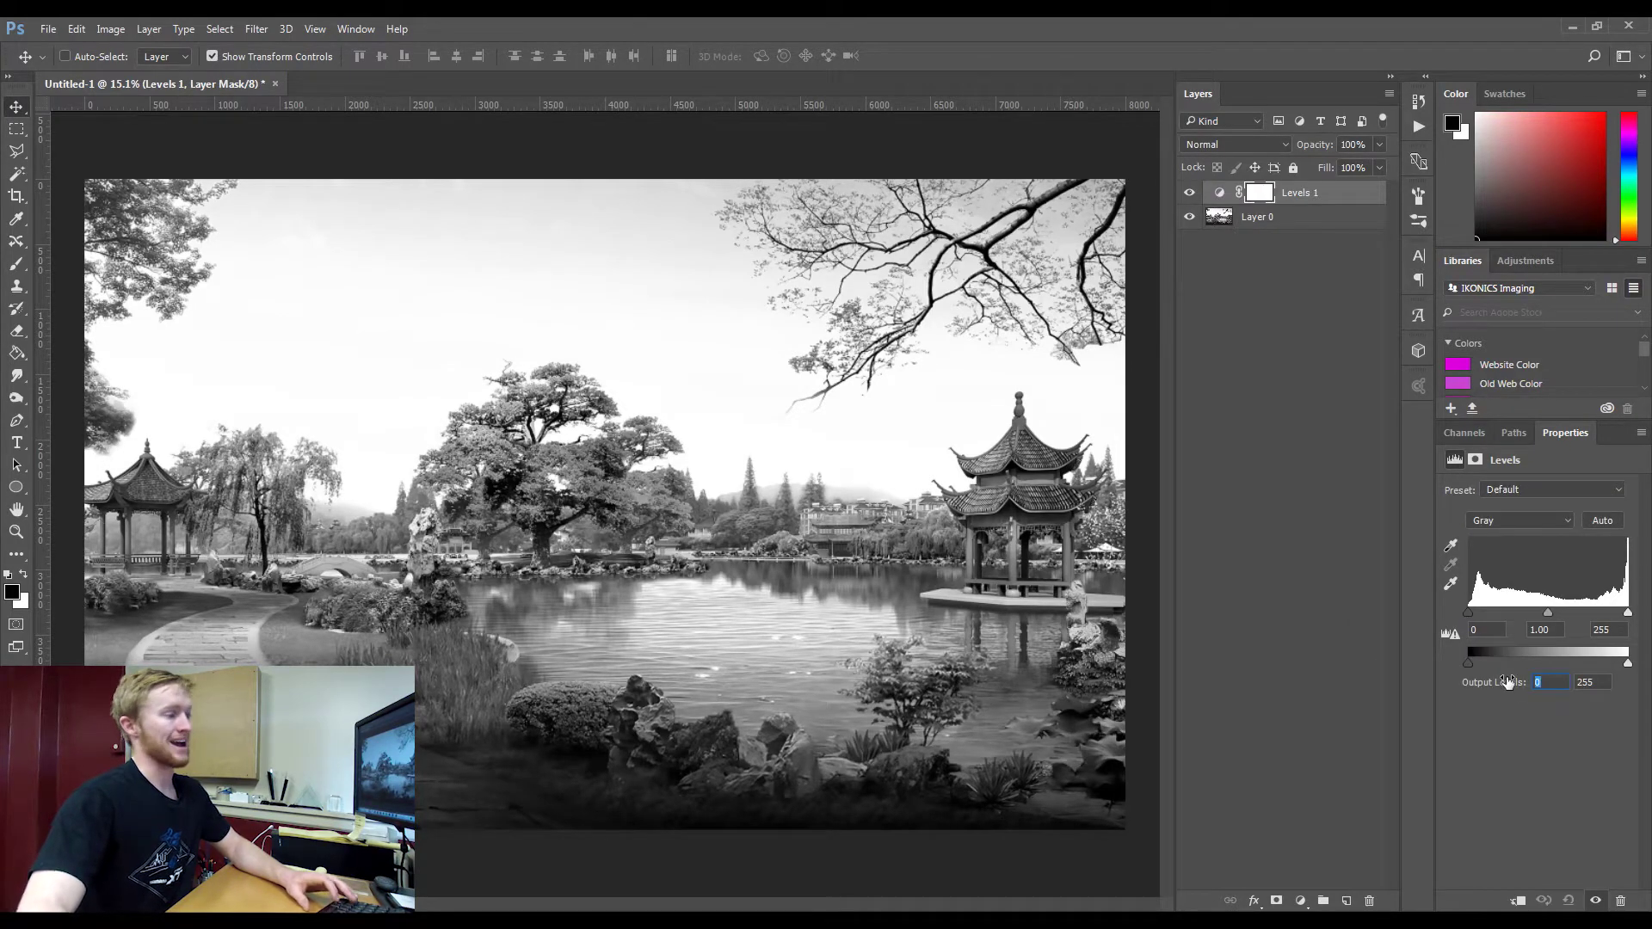
{"action": "type", "text": "20"}
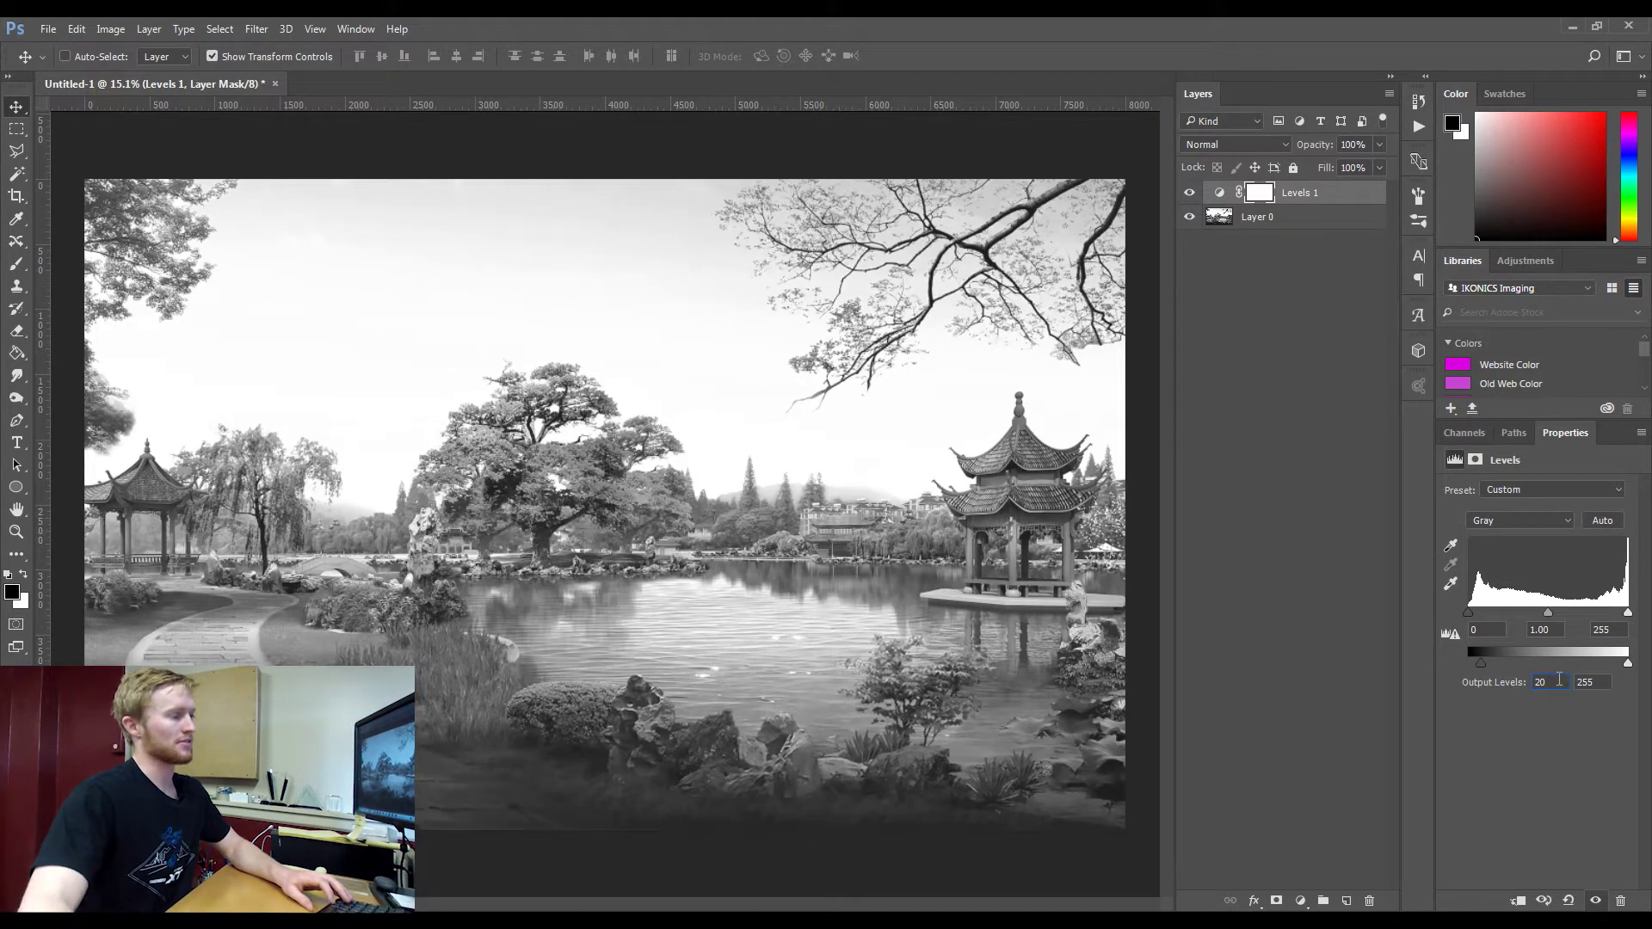
{"action": "left_click", "coordinate": [1521, 682]}
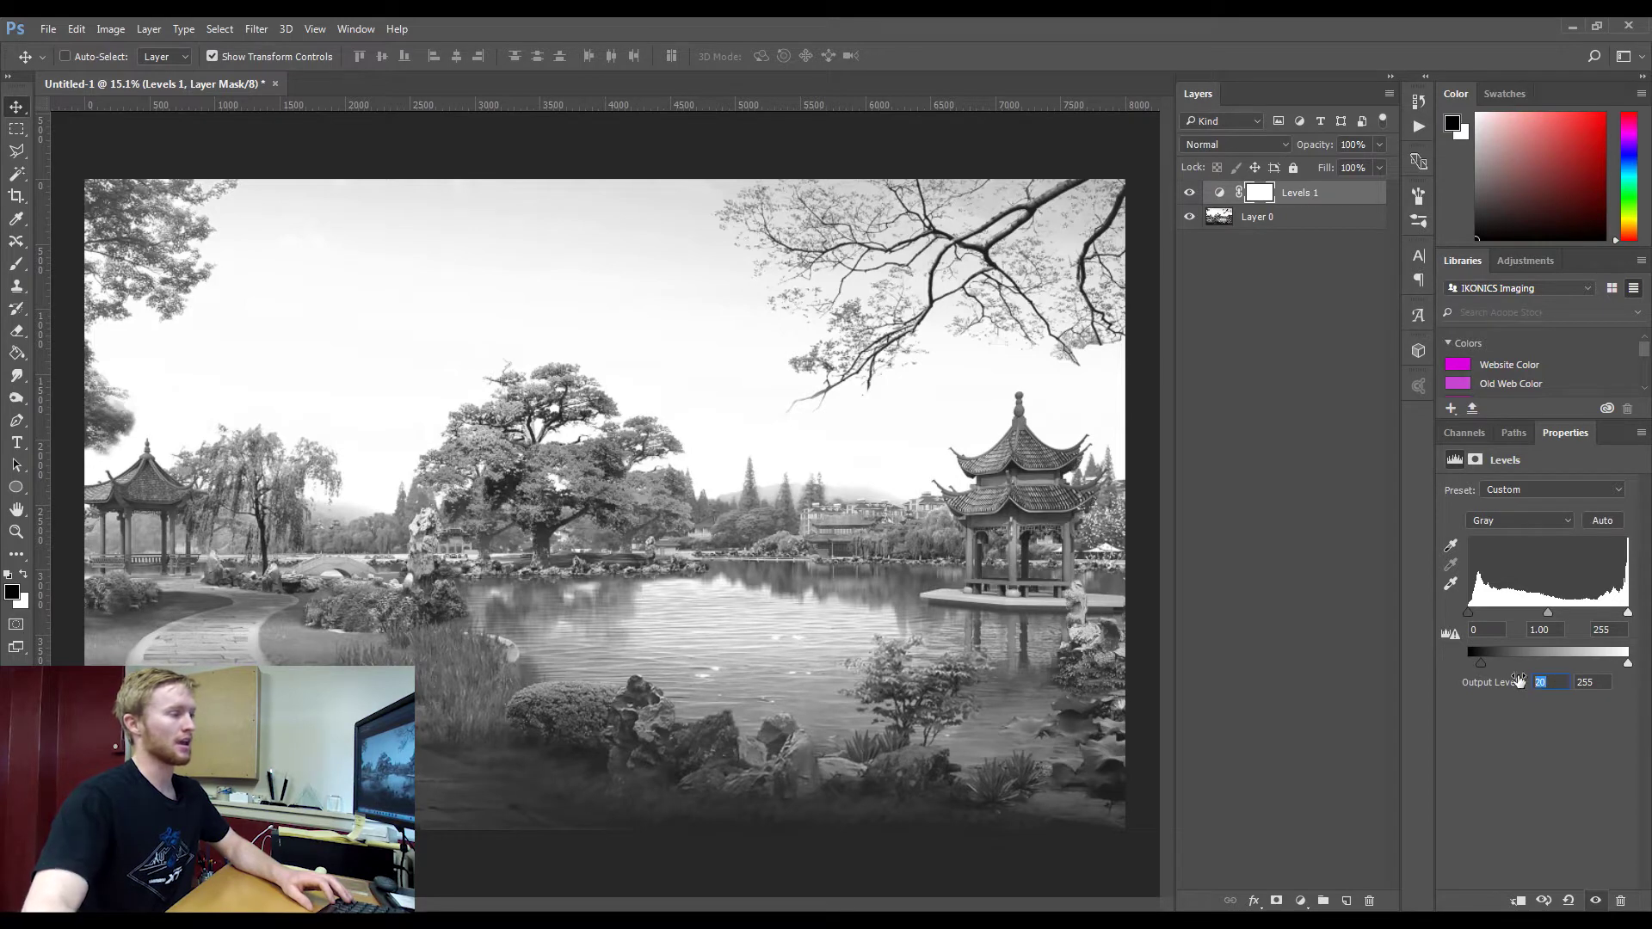
{"action": "left_click", "coordinate": [1521, 682]}
{"action": "left_click_drag", "start_coordinate": [1521, 683], "coordinate": [1526, 682]}
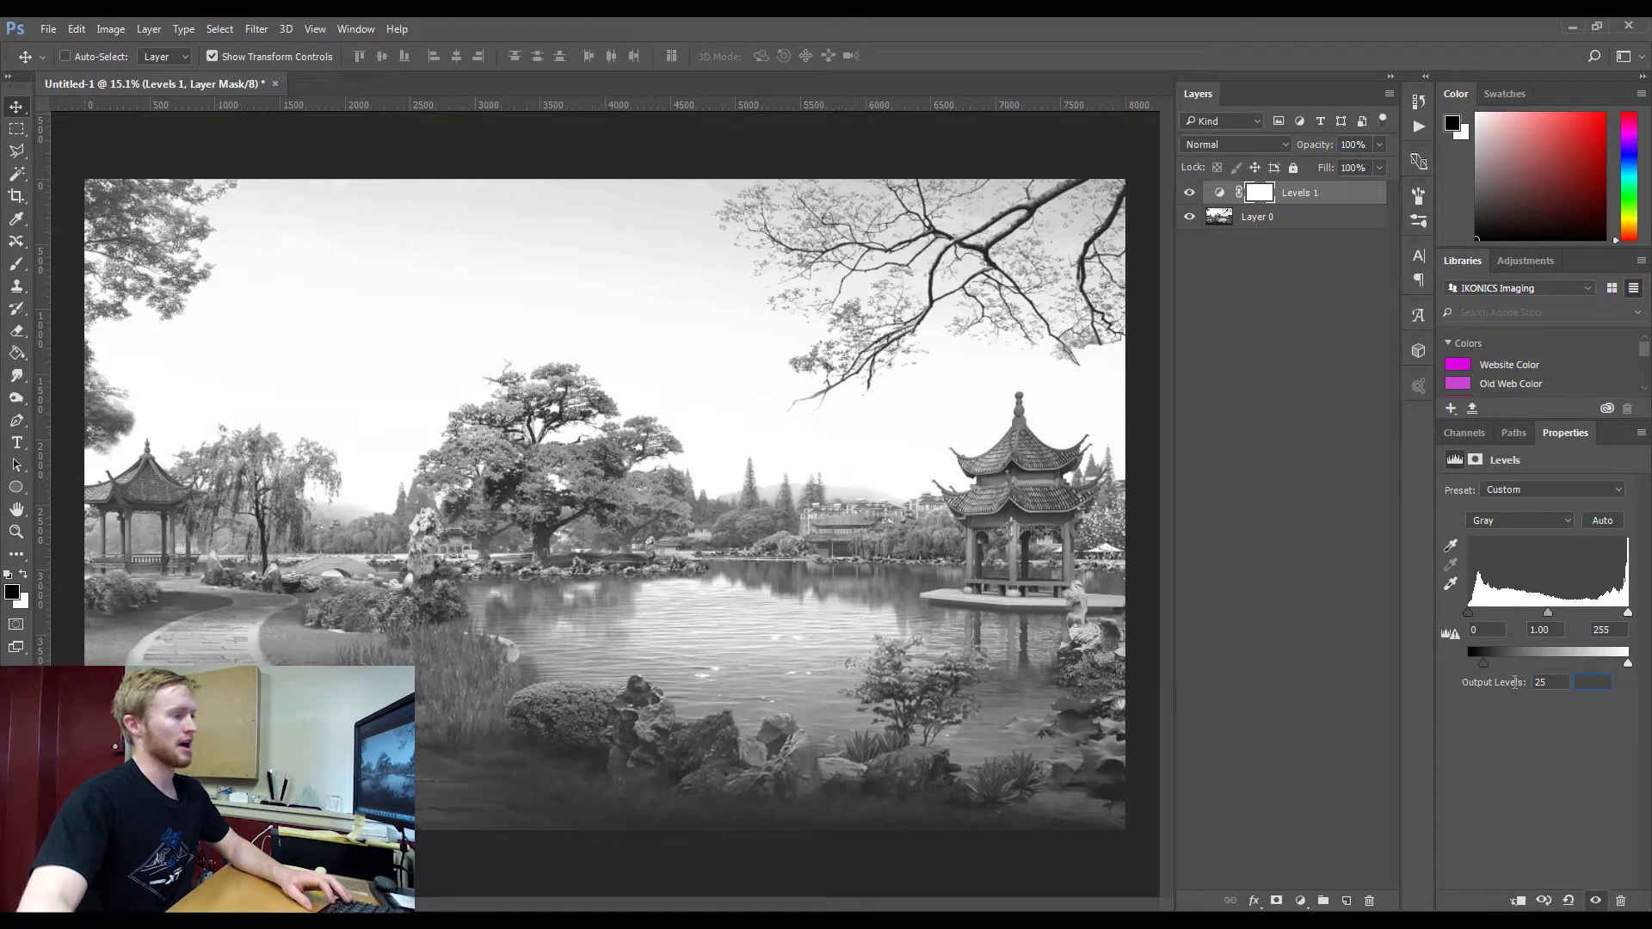
{"action": "key", "text": "Tab"}
{"action": "type", "text": "220"}
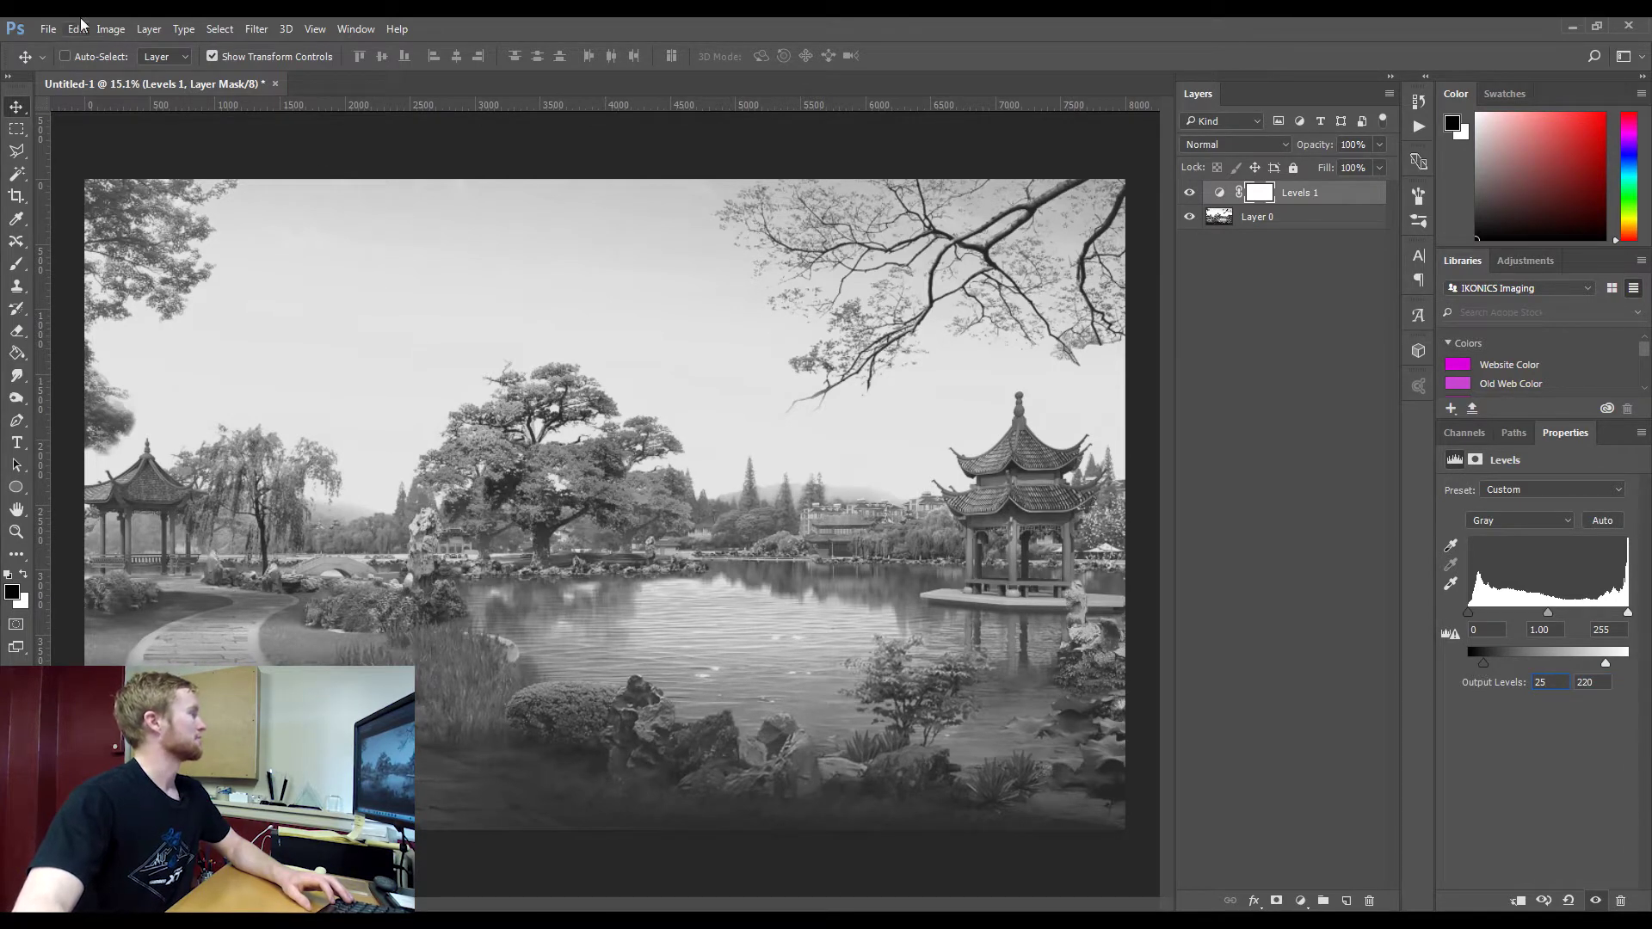
Clip the Levels adjustment layer to Layer 0 so it affects only that layer
{"action": "left_click", "coordinate": [1256, 323]}
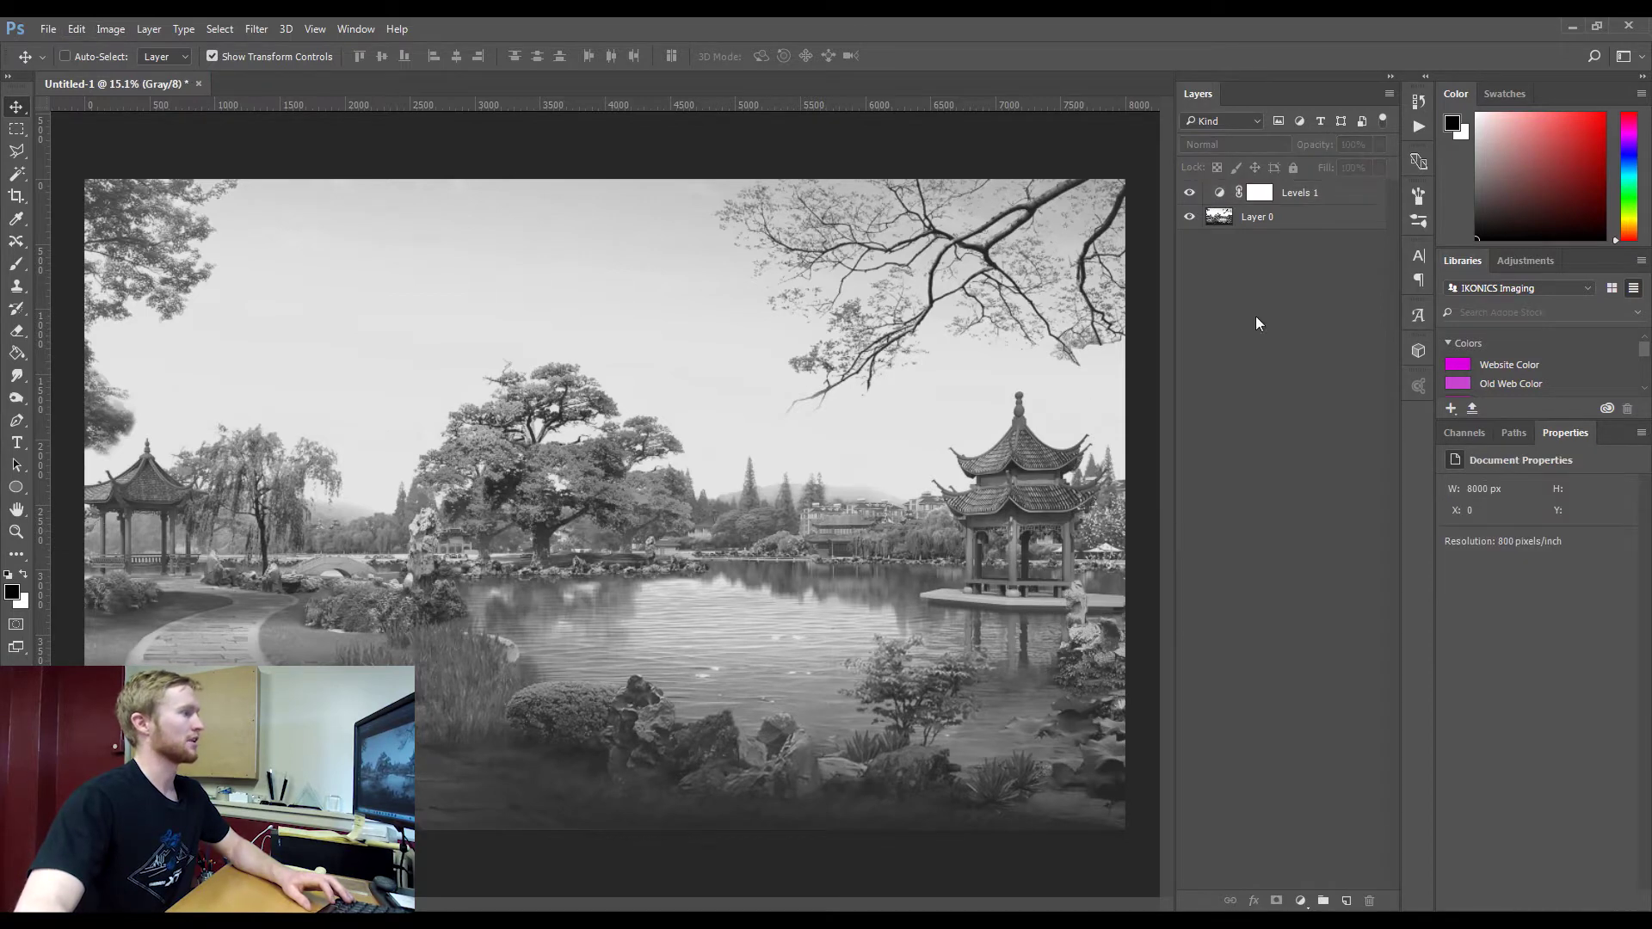
{"action": "left_click", "coordinate": [1307, 197]}
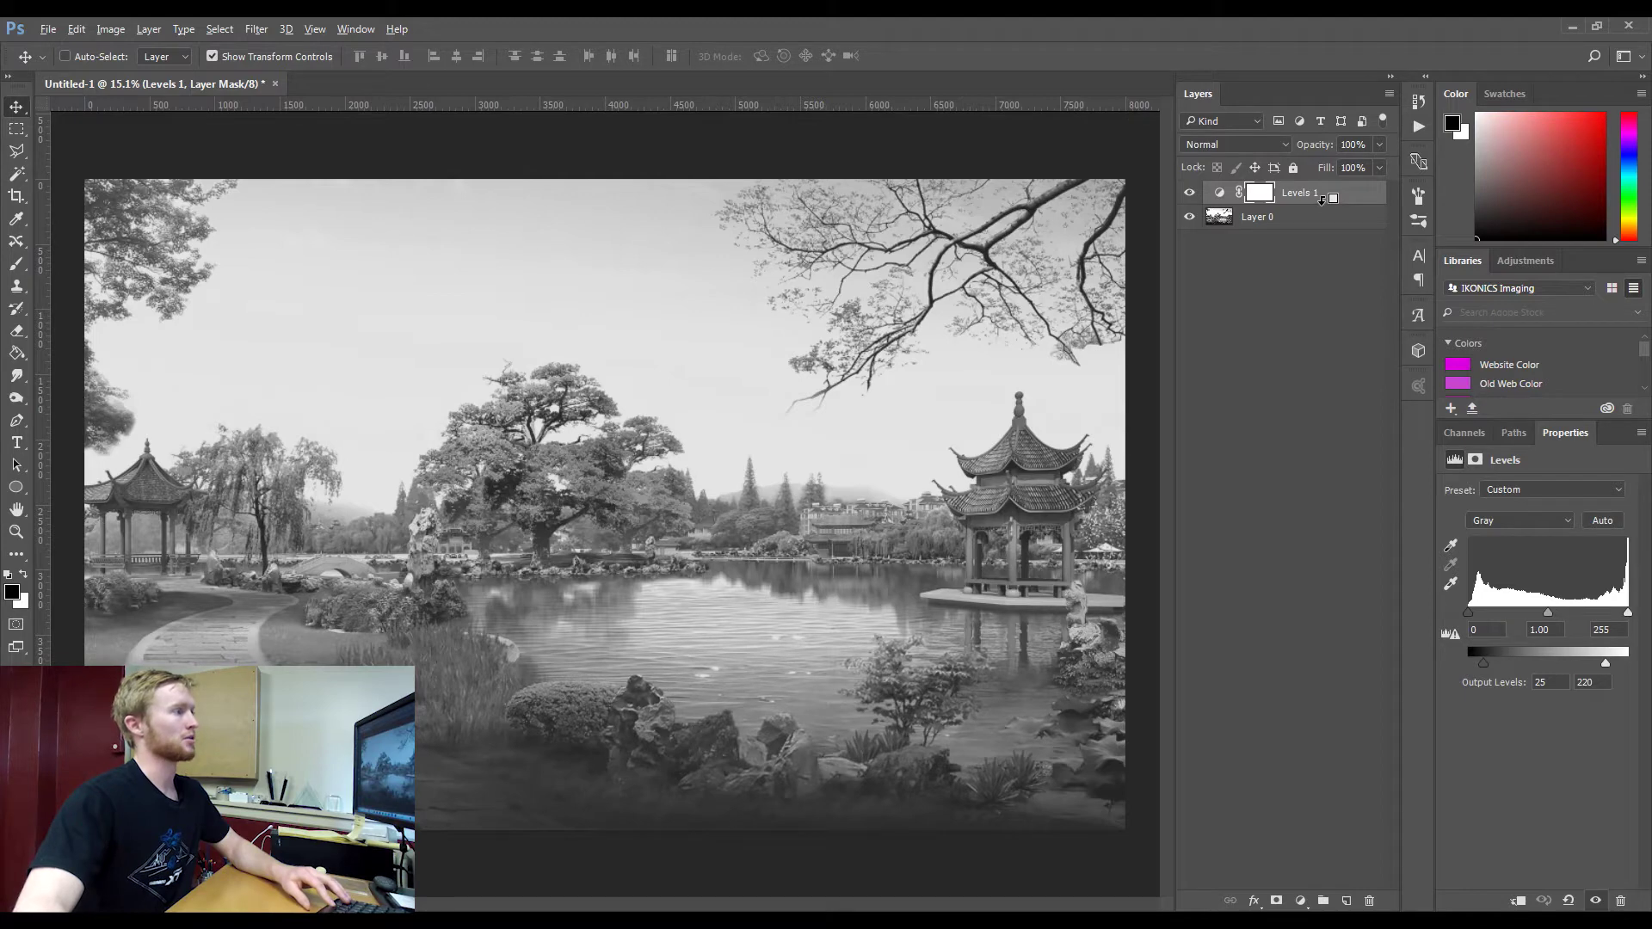
{"action": "left_click", "coordinate": [1321, 199], "text": "alt"}
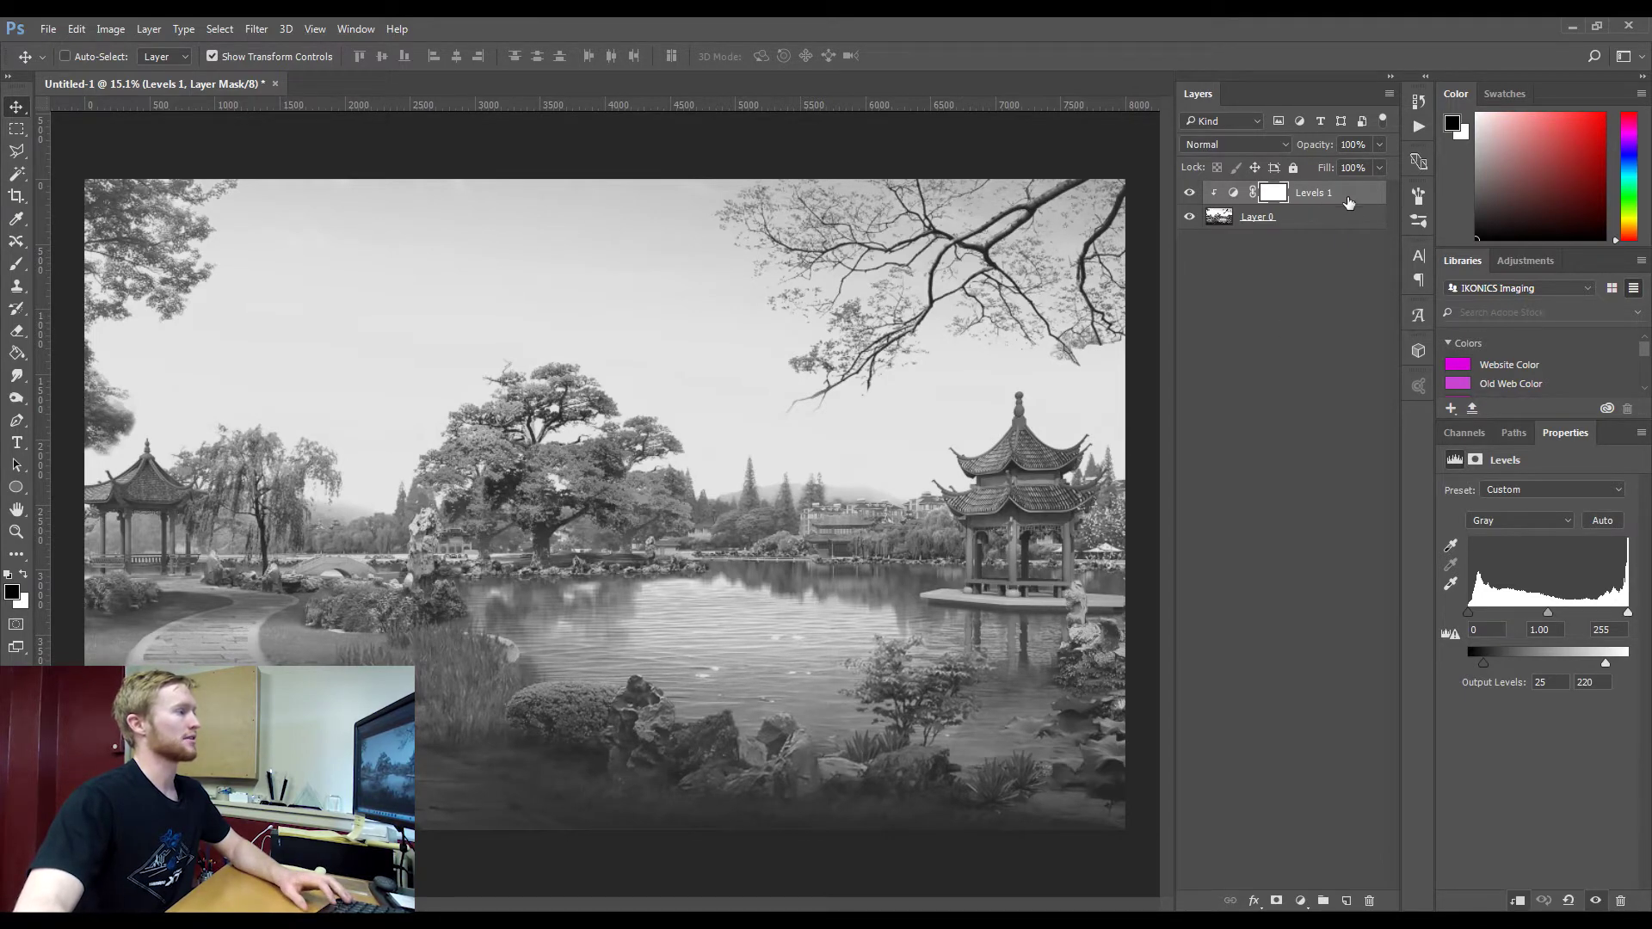
Add a new layer beneath Layer 0, fill it with black, and check the fill by briefly hiding Layer 0
{"action": "left_click", "coordinate": [1330, 225]}
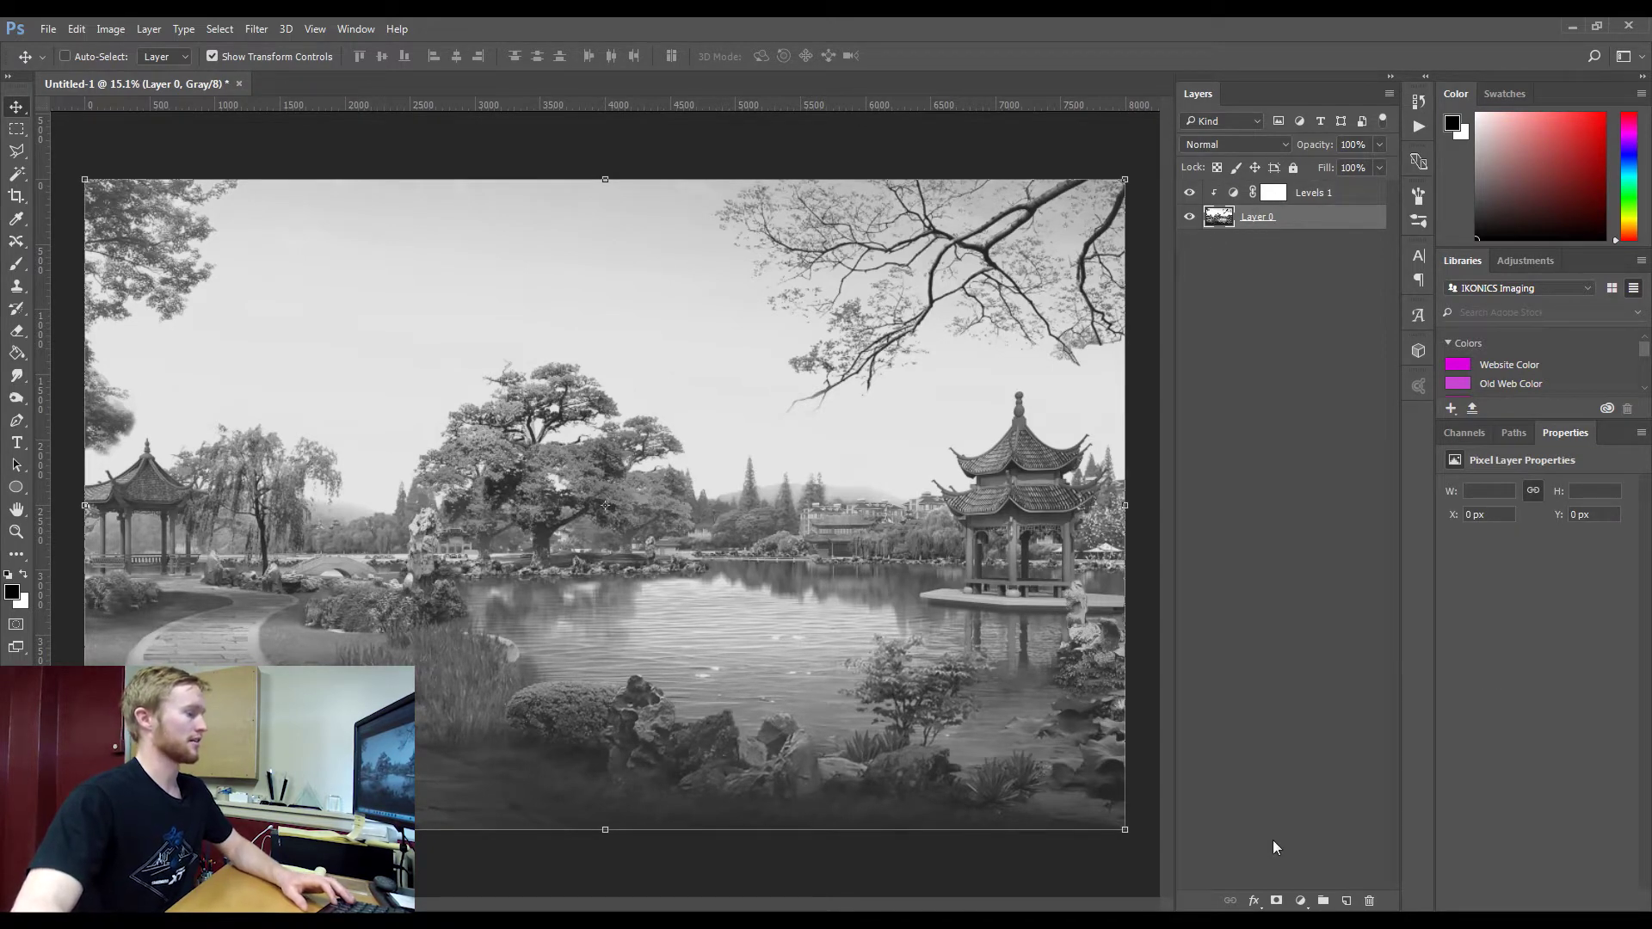
{"action": "left_click", "coordinate": [1347, 900]}
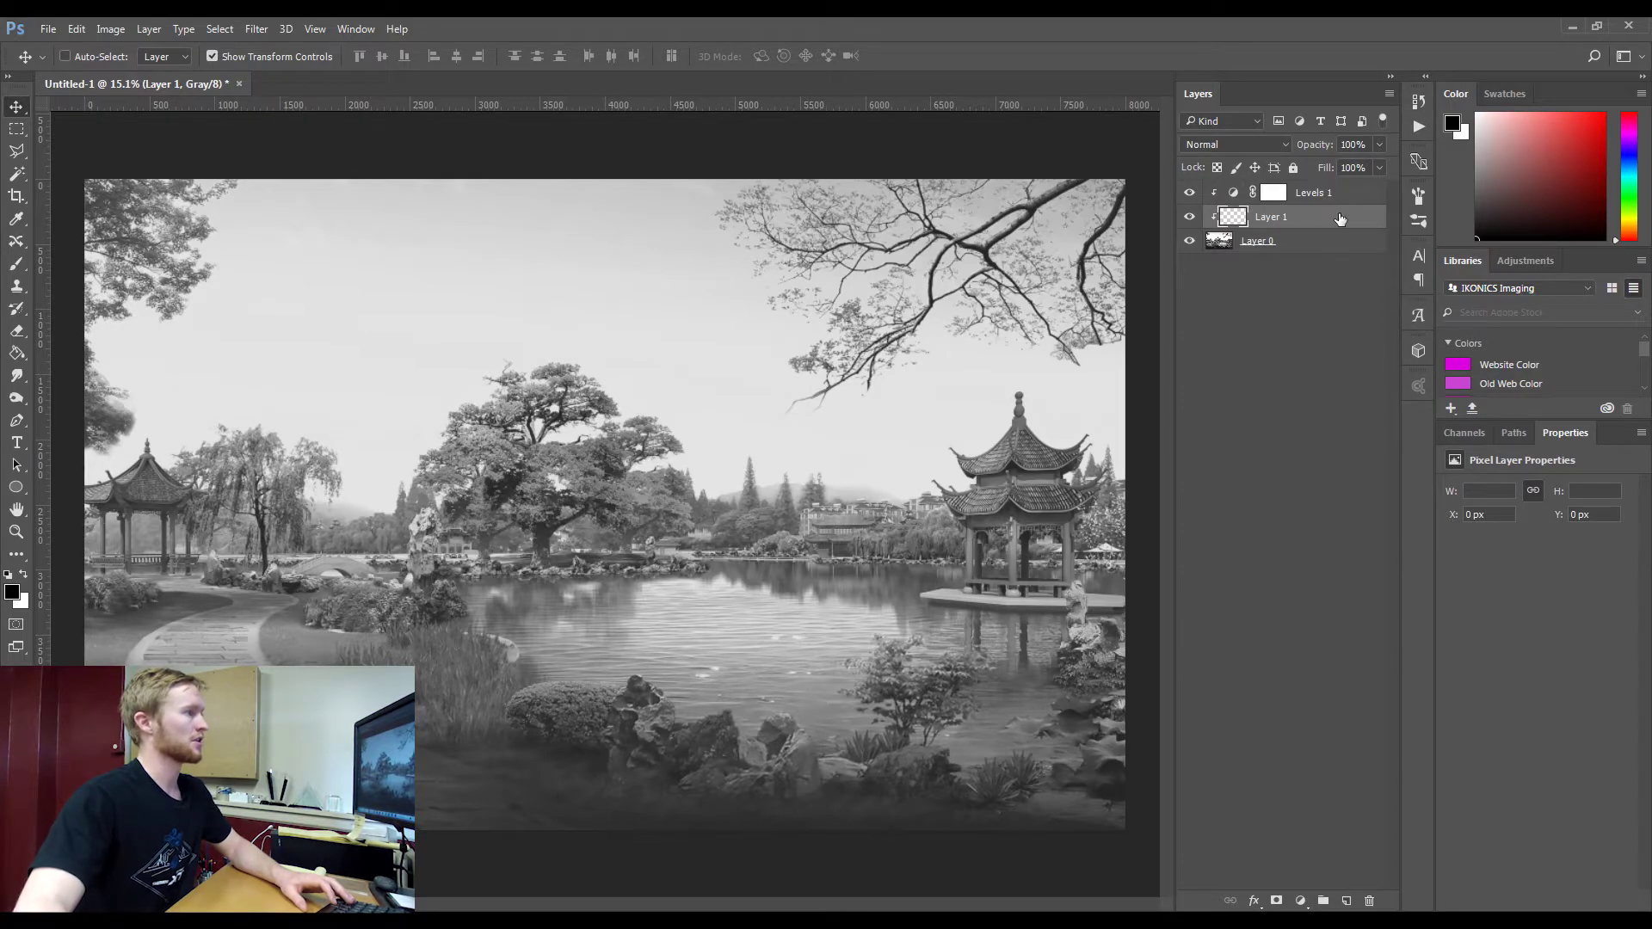
{"action": "left_click_drag", "start_coordinate": [1340, 218], "coordinate": [1337, 252]}
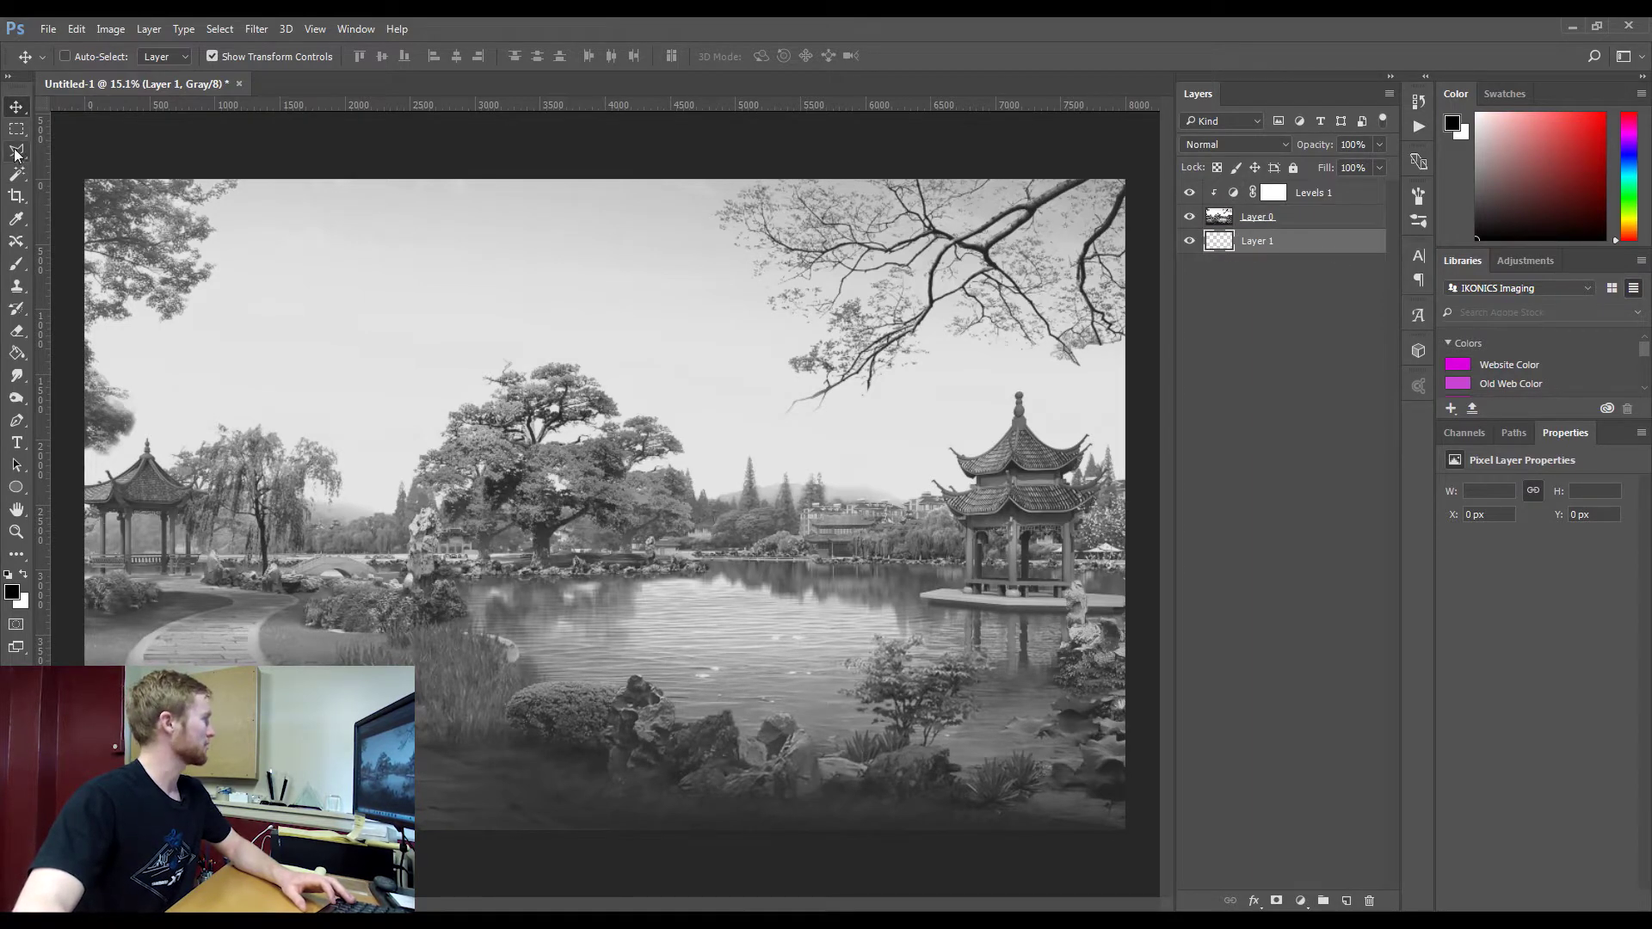
{"action": "left_click", "coordinate": [17, 353]}
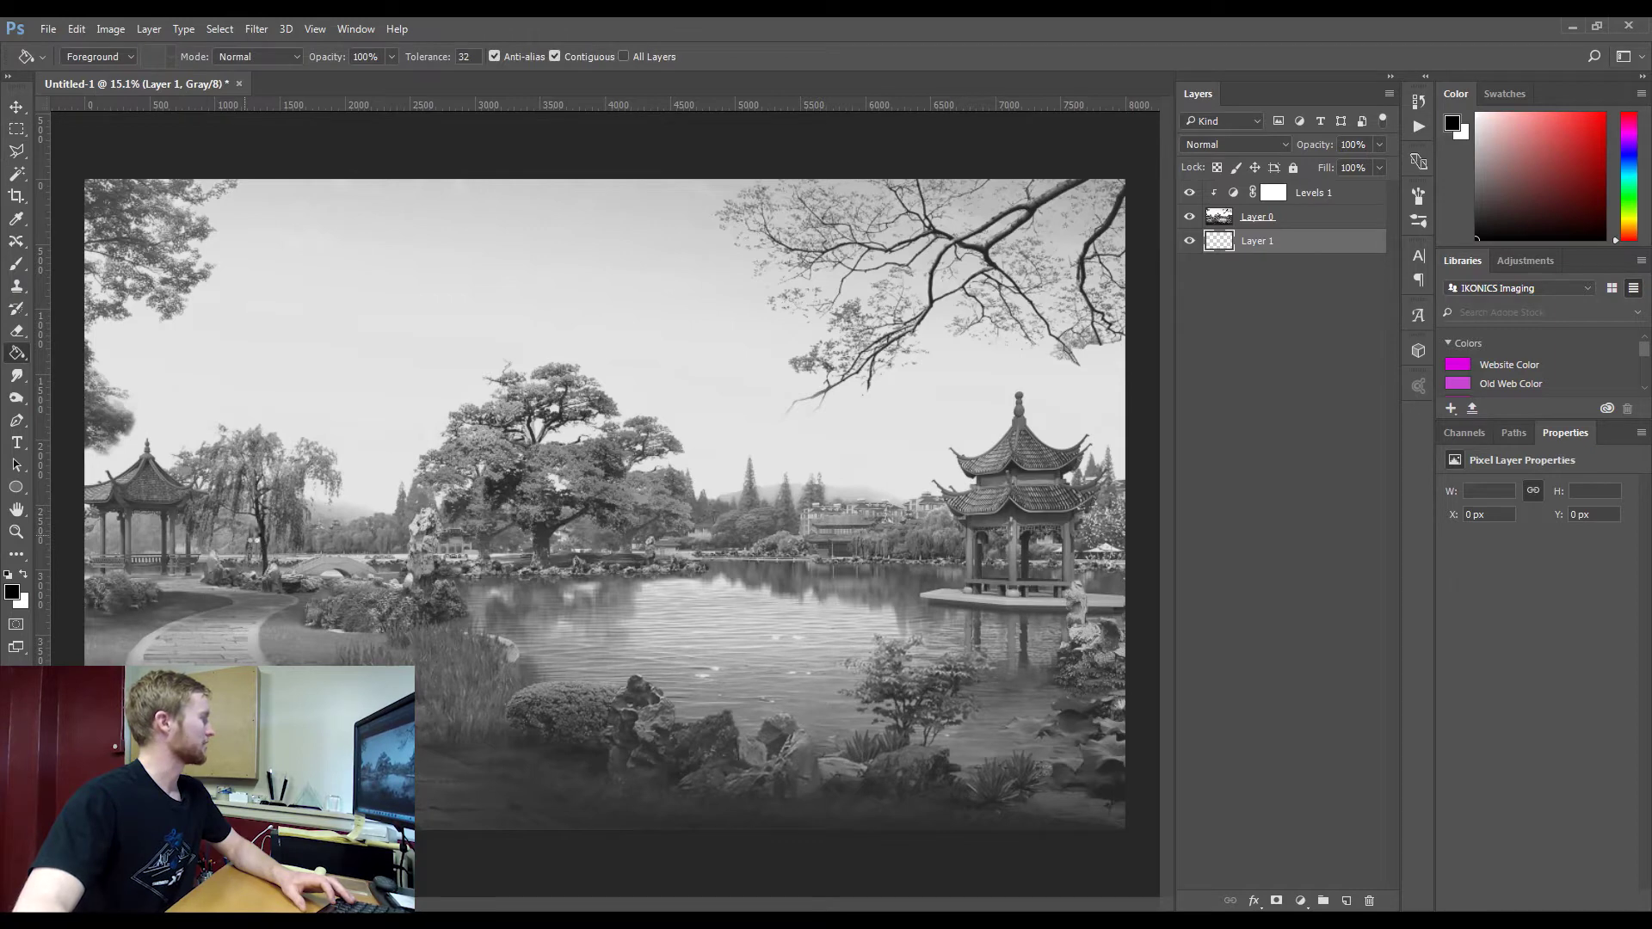
{"action": "left_click", "coordinate": [1109, 274]}
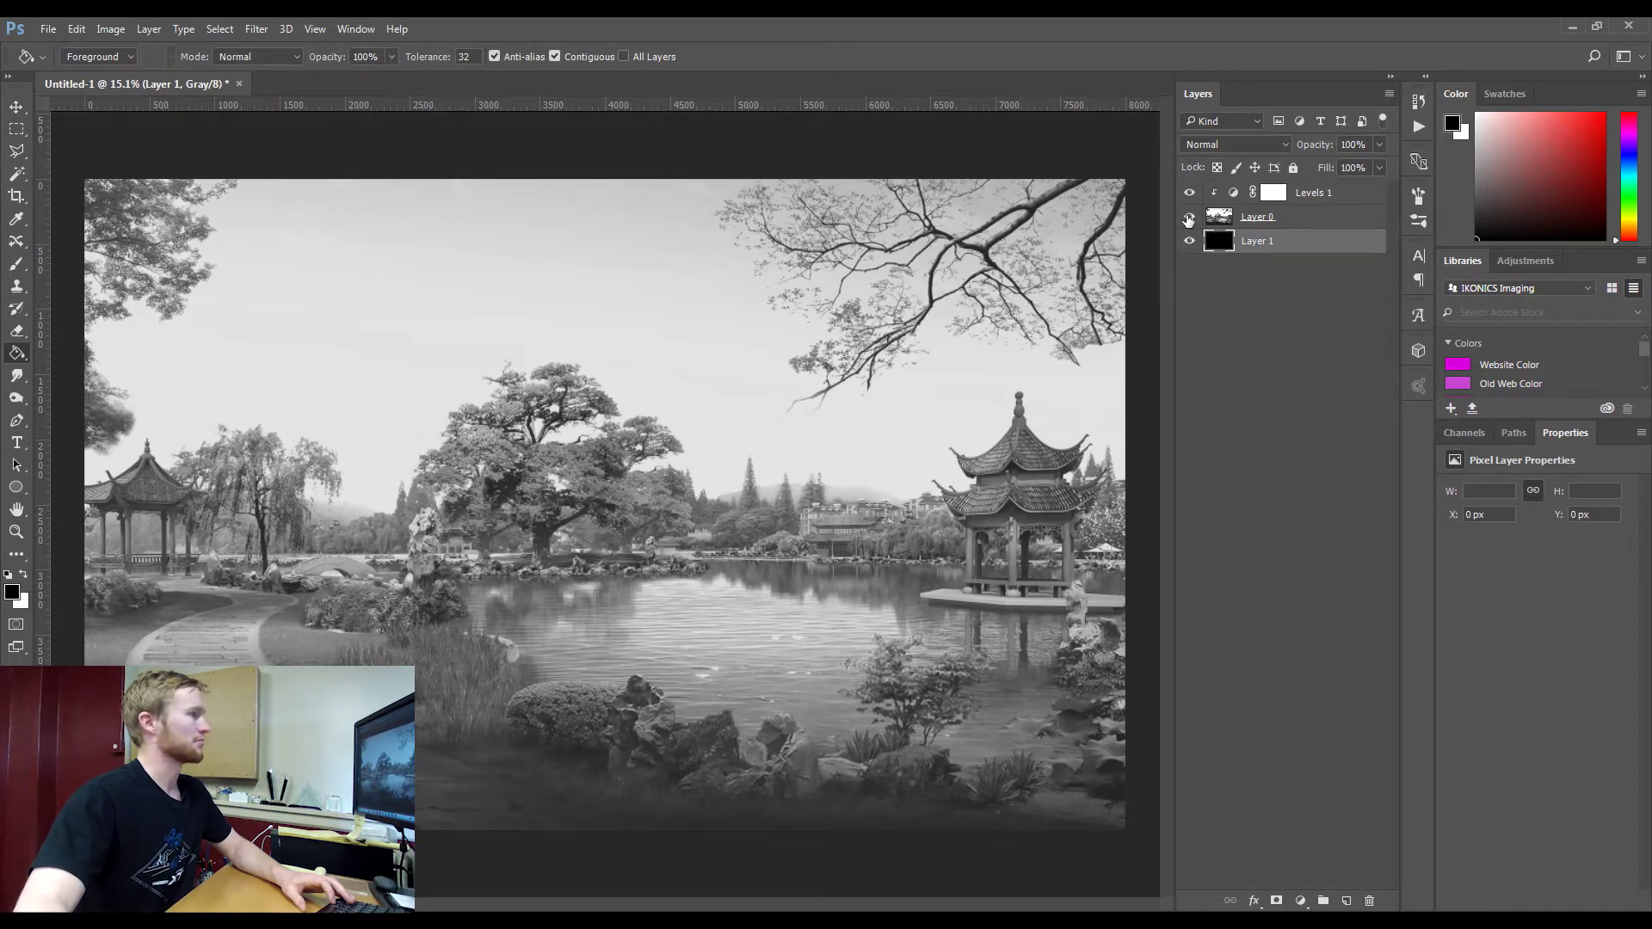
{"action": "left_click", "coordinate": [1189, 218]}
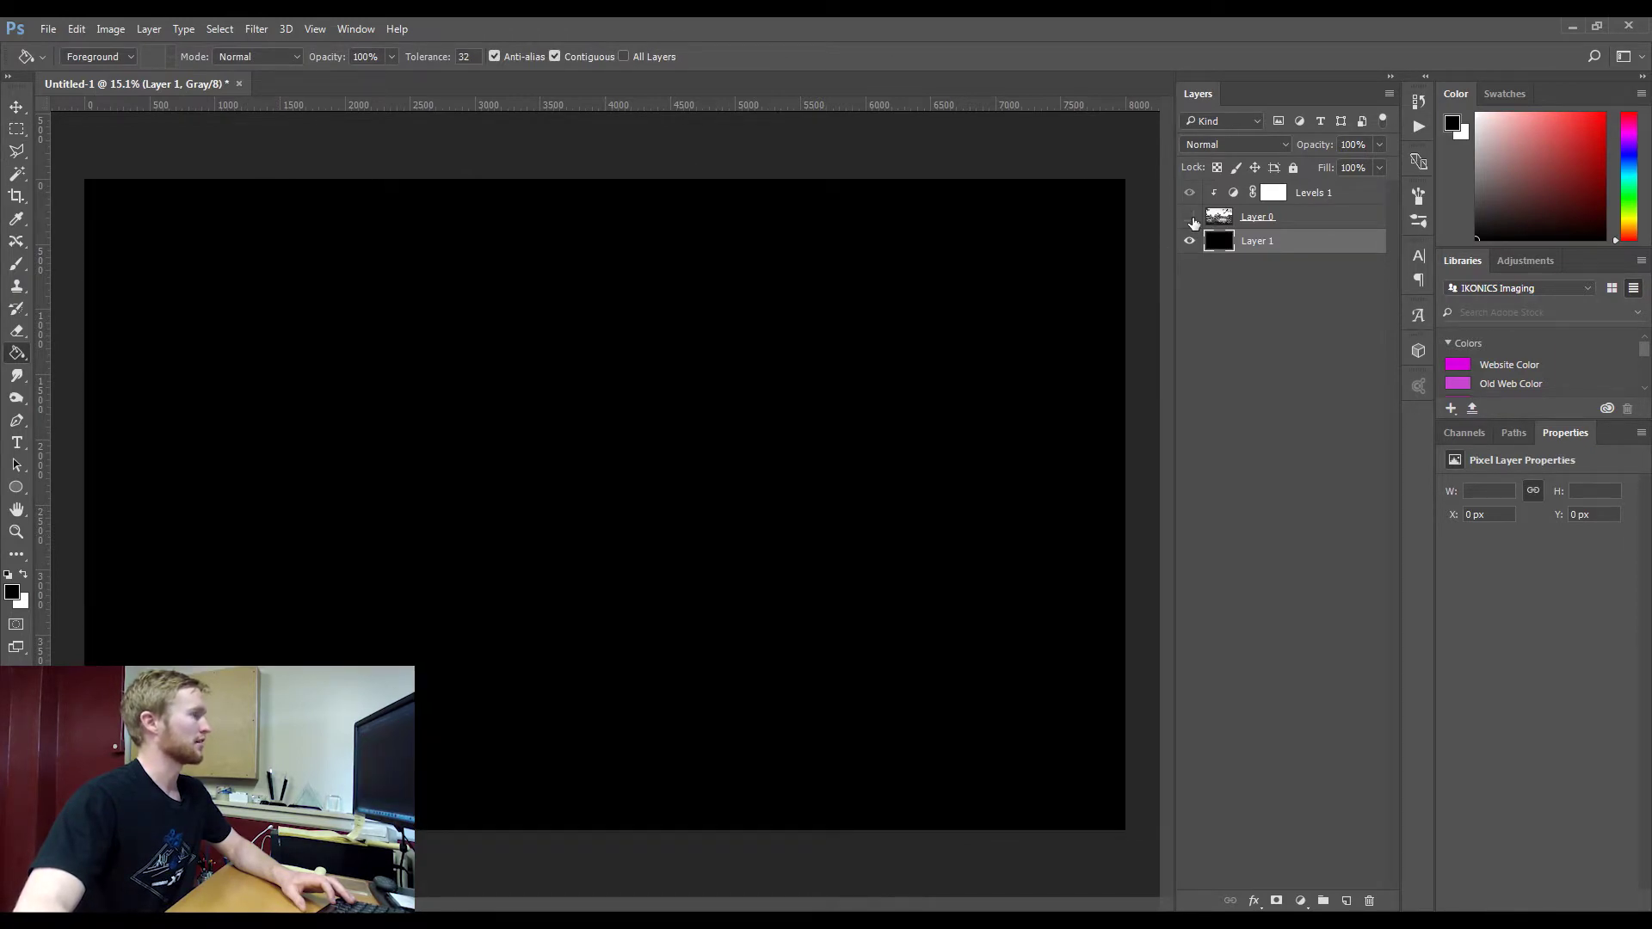
{"action": "left_click", "coordinate": [1190, 217]}
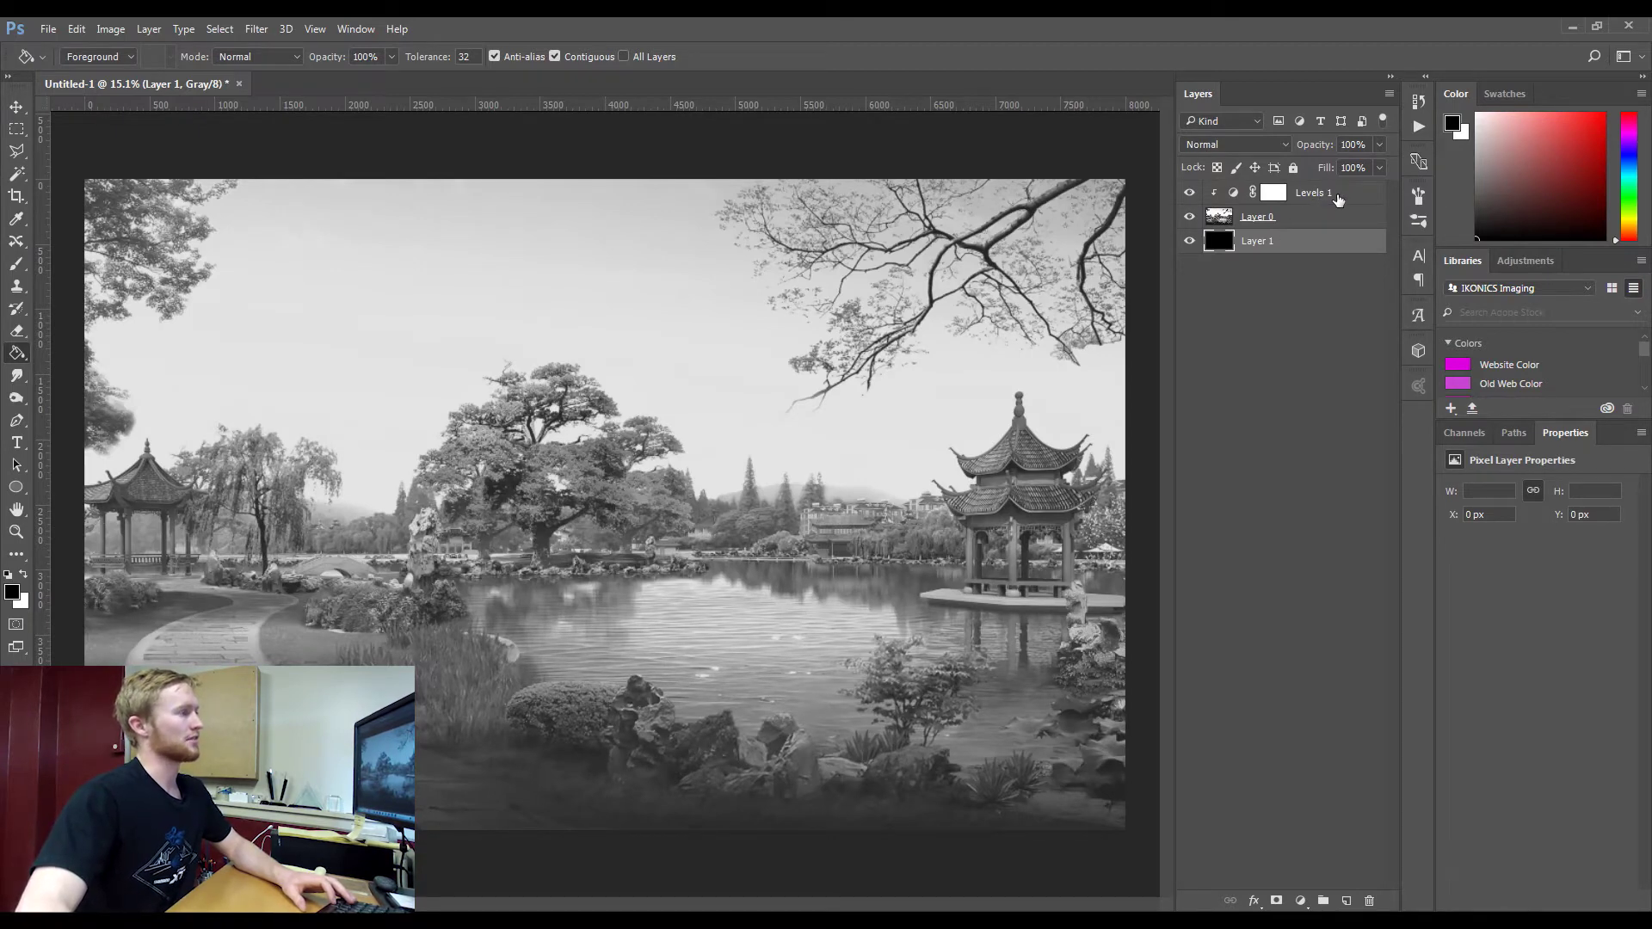
Release the Levels adjustment from its clipping, compare with Layer 0 briefly hidden, and clip it to Layer 0 again
{"action": "left_click", "coordinate": [1337, 199]}
{"action": "left_click", "coordinate": [1335, 205], "text": "alt"}
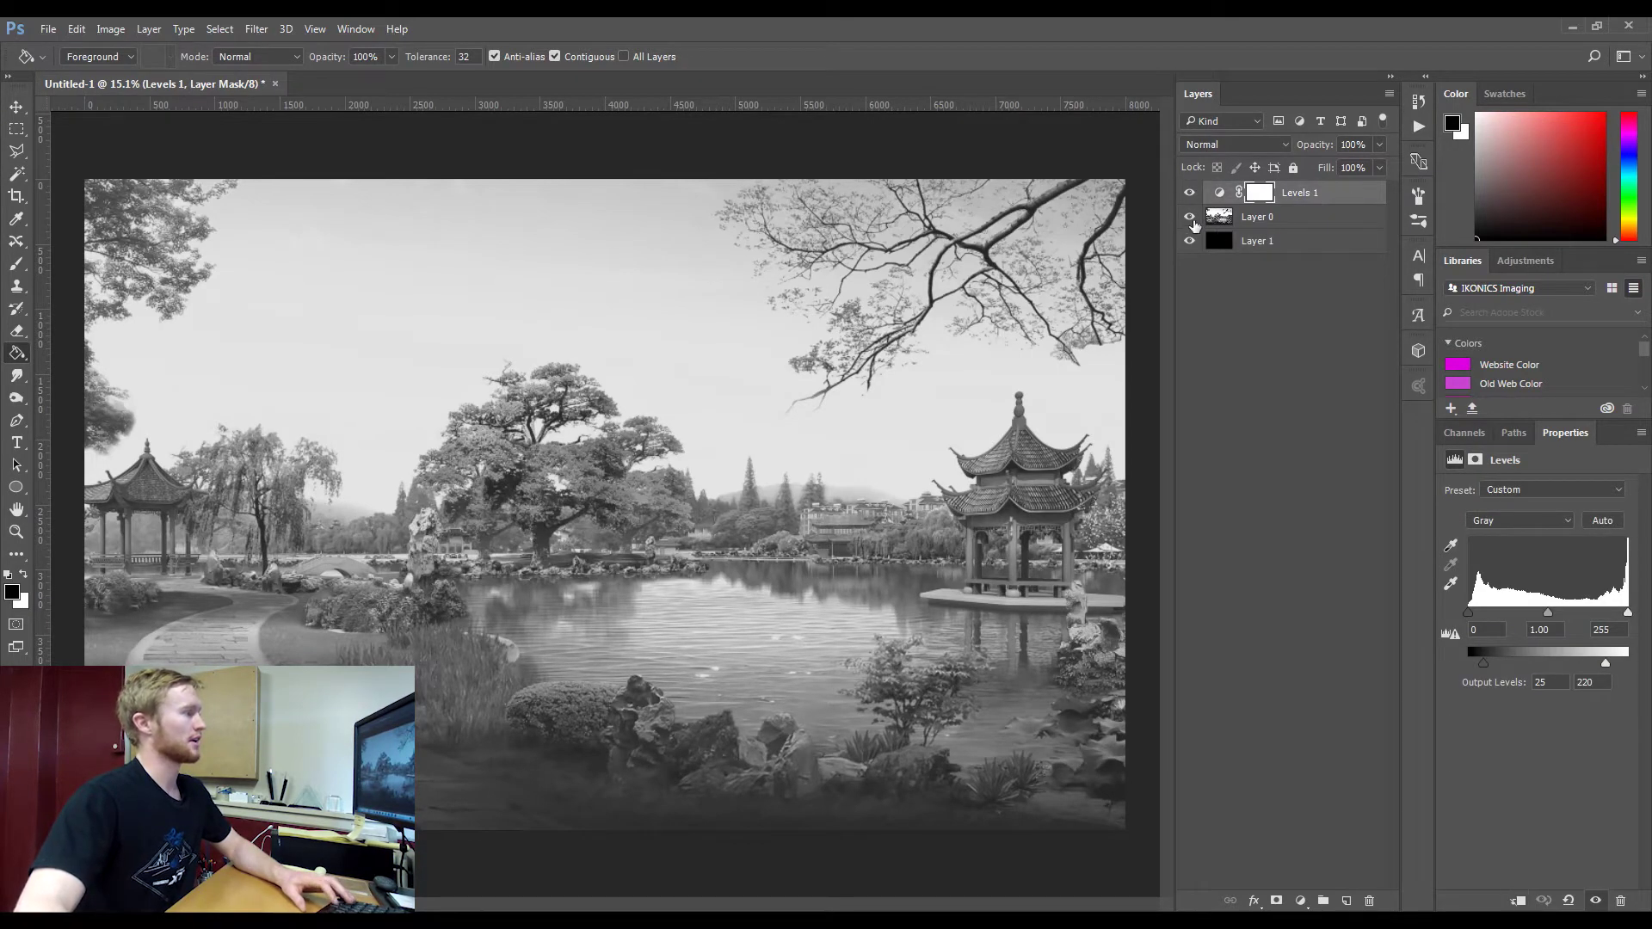
{"action": "left_click", "coordinate": [1191, 218]}
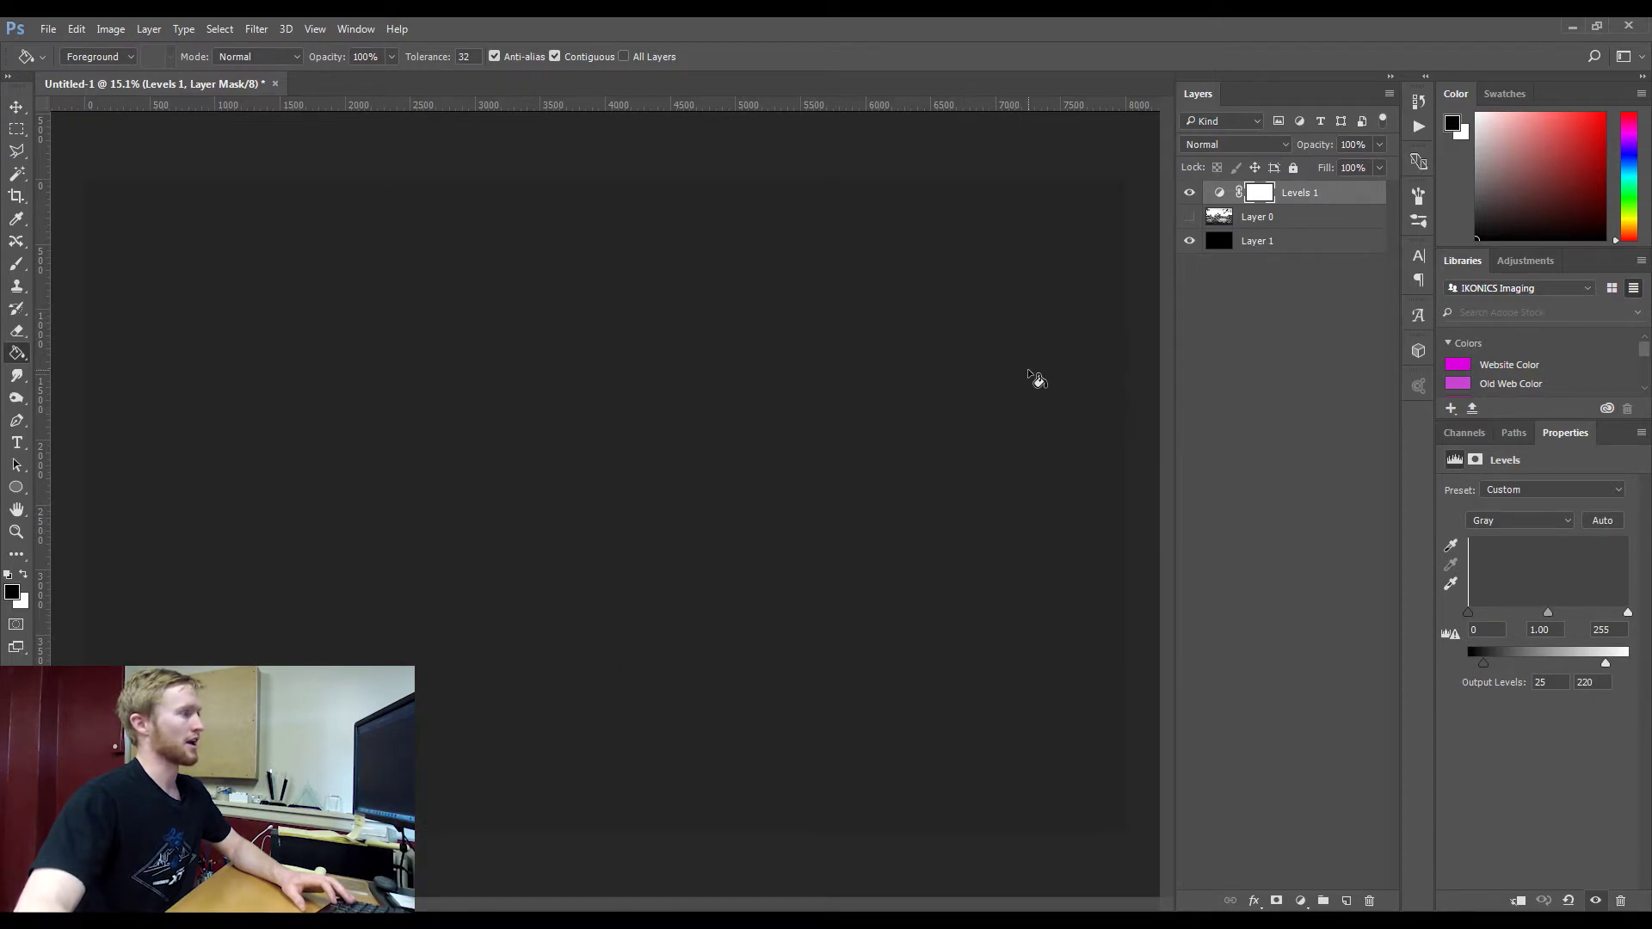
{"action": "left_click", "coordinate": [1191, 218]}
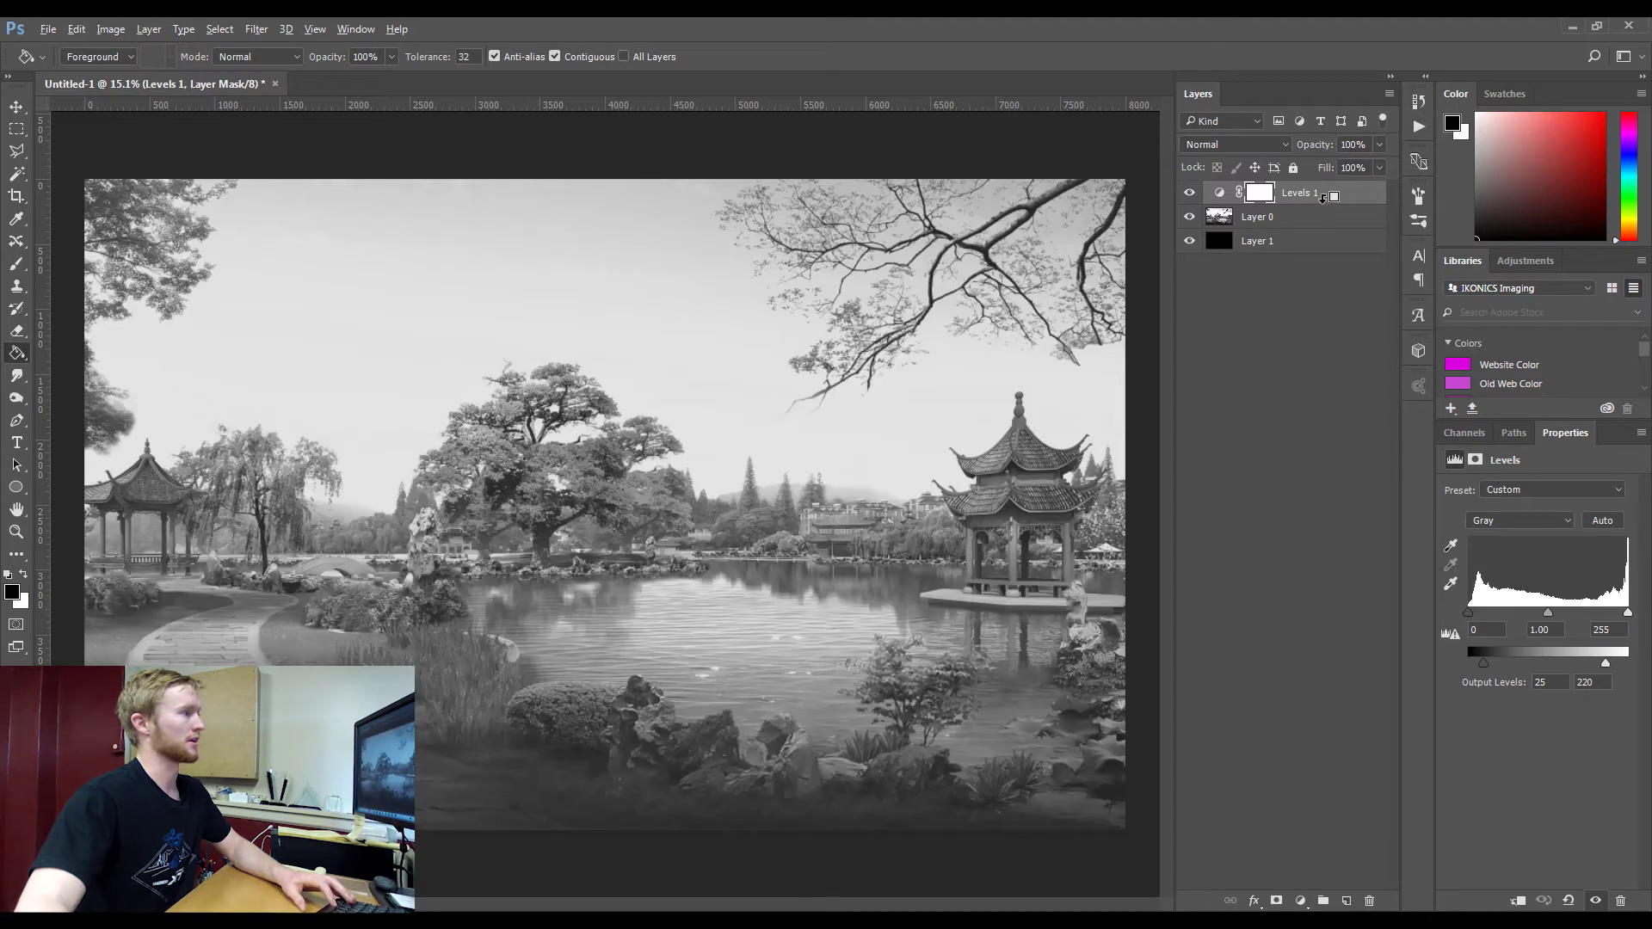
{"action": "left_click", "coordinate": [1323, 197], "text": "alt"}
Draw a black-filled ellipse about 6772 by 3766 px from the image's centre, on a shape layer directly above Layer 1
{"action": "left_click", "coordinate": [1299, 243]}
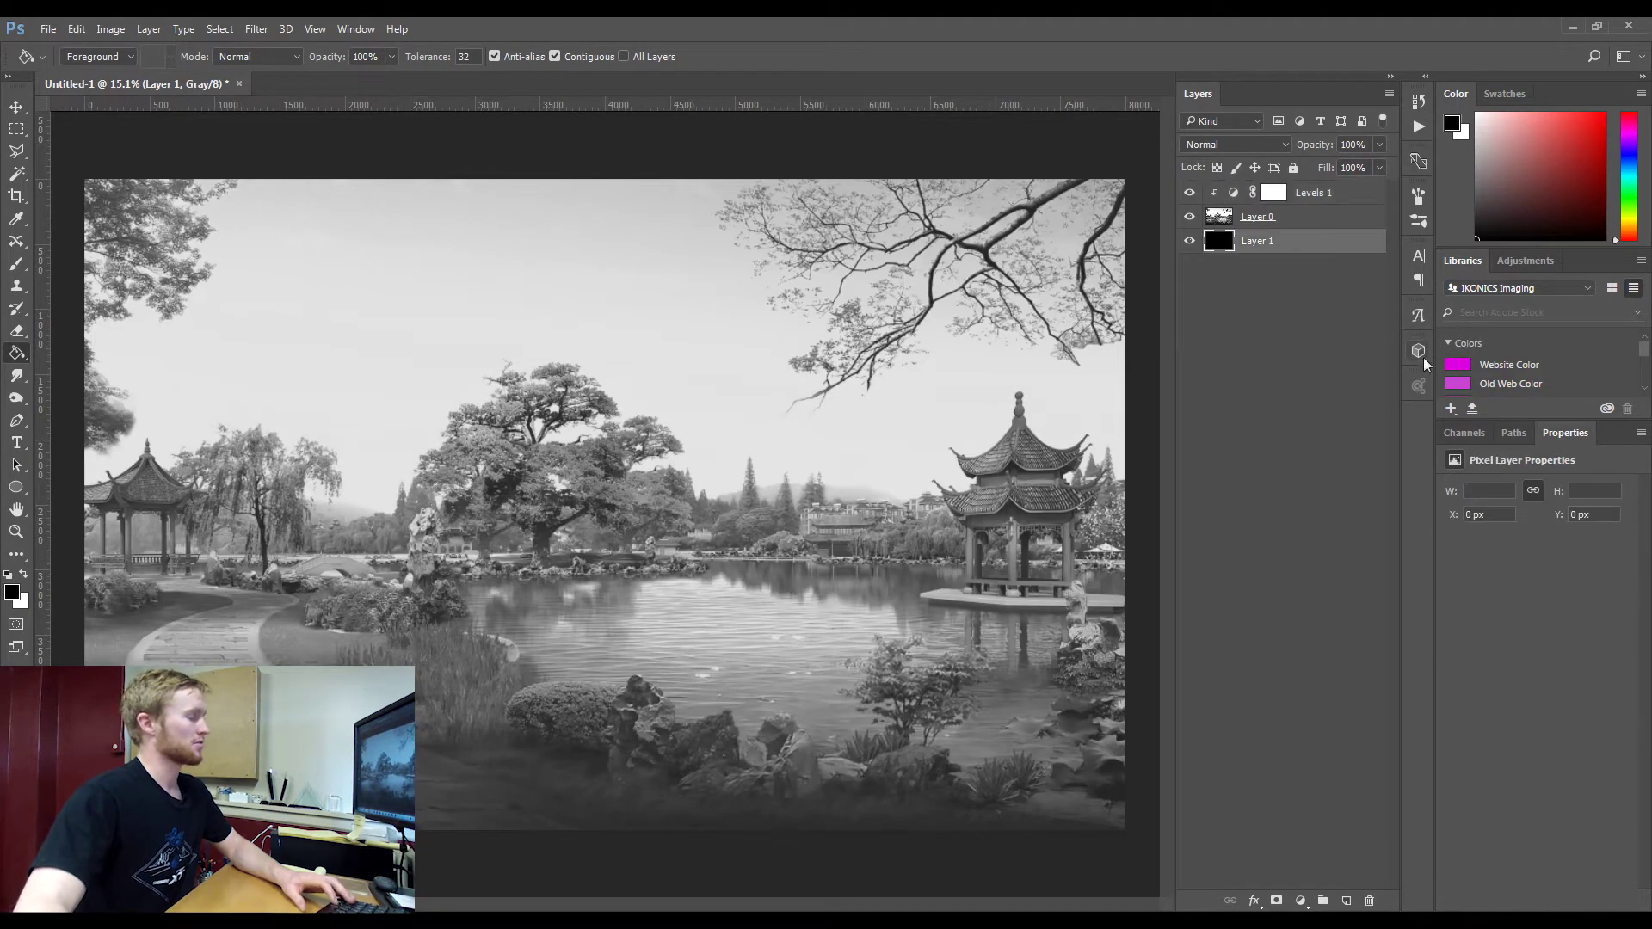
{"action": "left_click", "coordinate": [15, 487]}
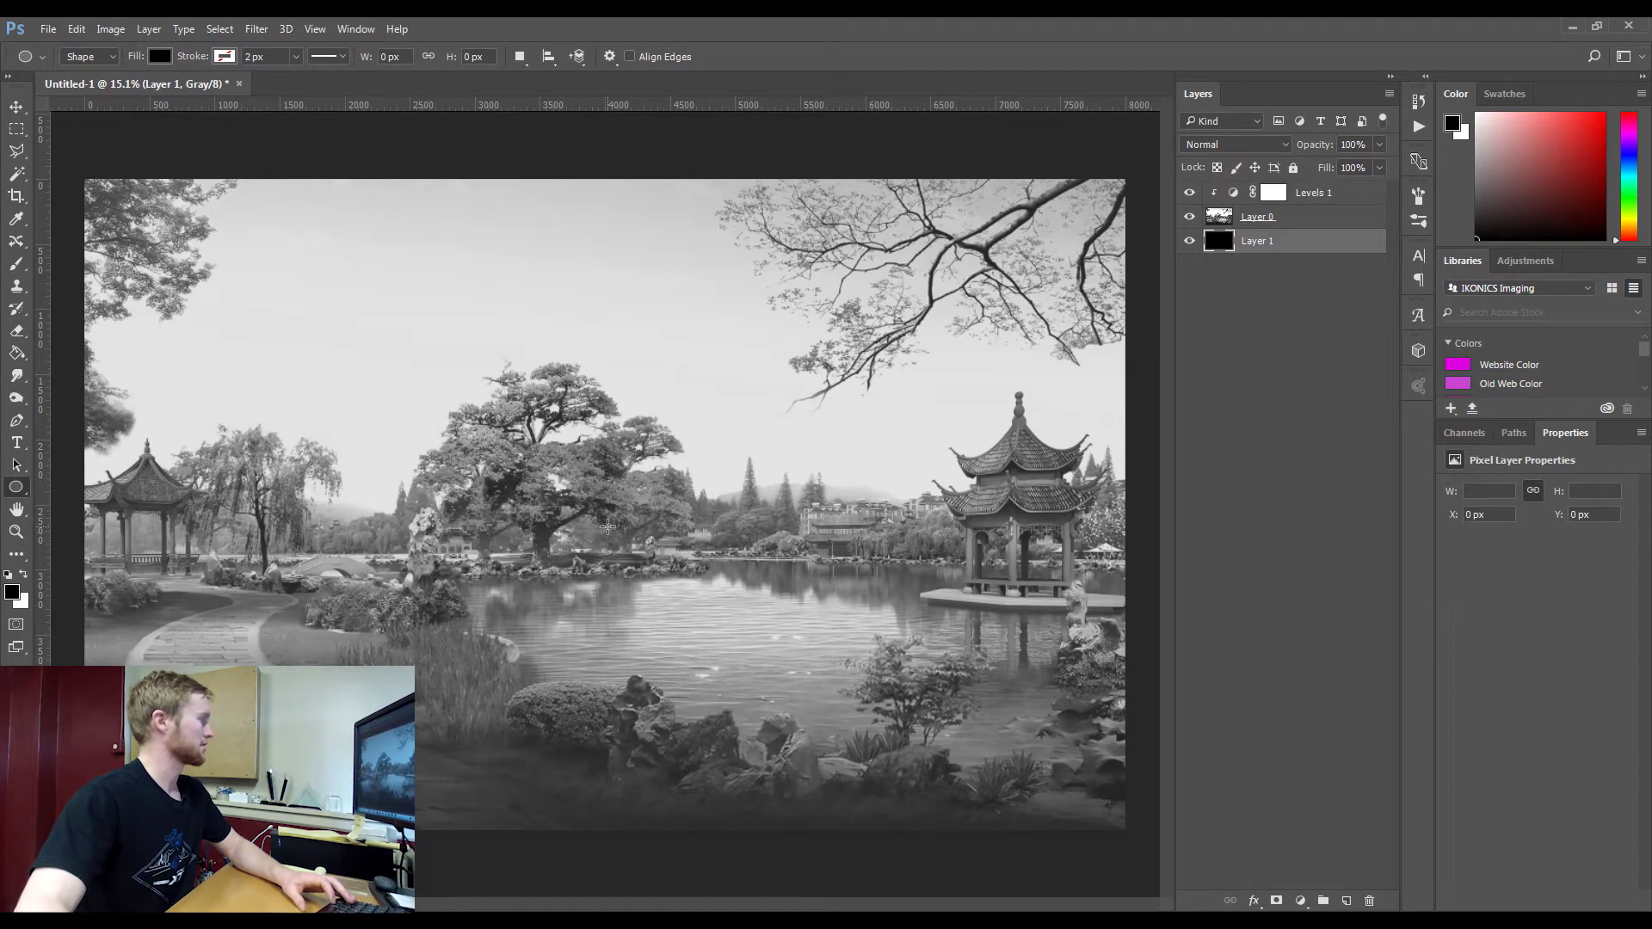
{"action": "left_click_drag", "start_coordinate": [563, 508], "coordinate": [1002, 752]}
Move the ellipse slightly toward the image's centre and enlarge it to about 7023 by 4162 px
{"action": "key", "text": "v"}
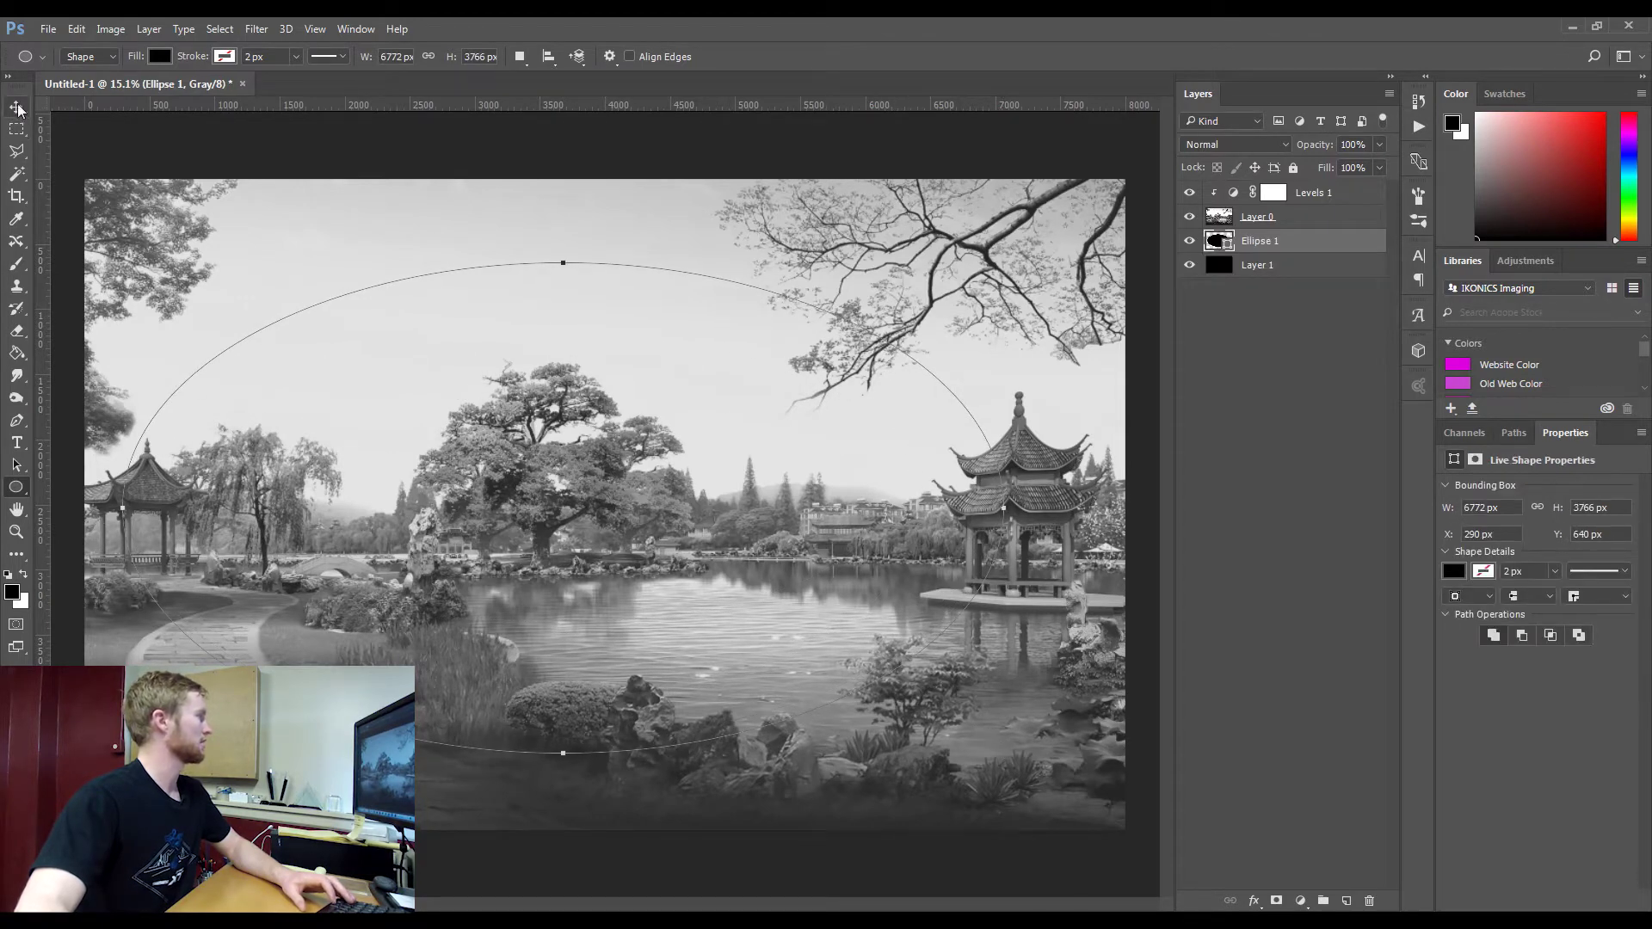
{"action": "left_click_drag", "start_coordinate": [621, 487], "coordinate": [641, 484]}
{"action": "left_click_drag", "start_coordinate": [591, 261], "coordinate": [594, 232]}
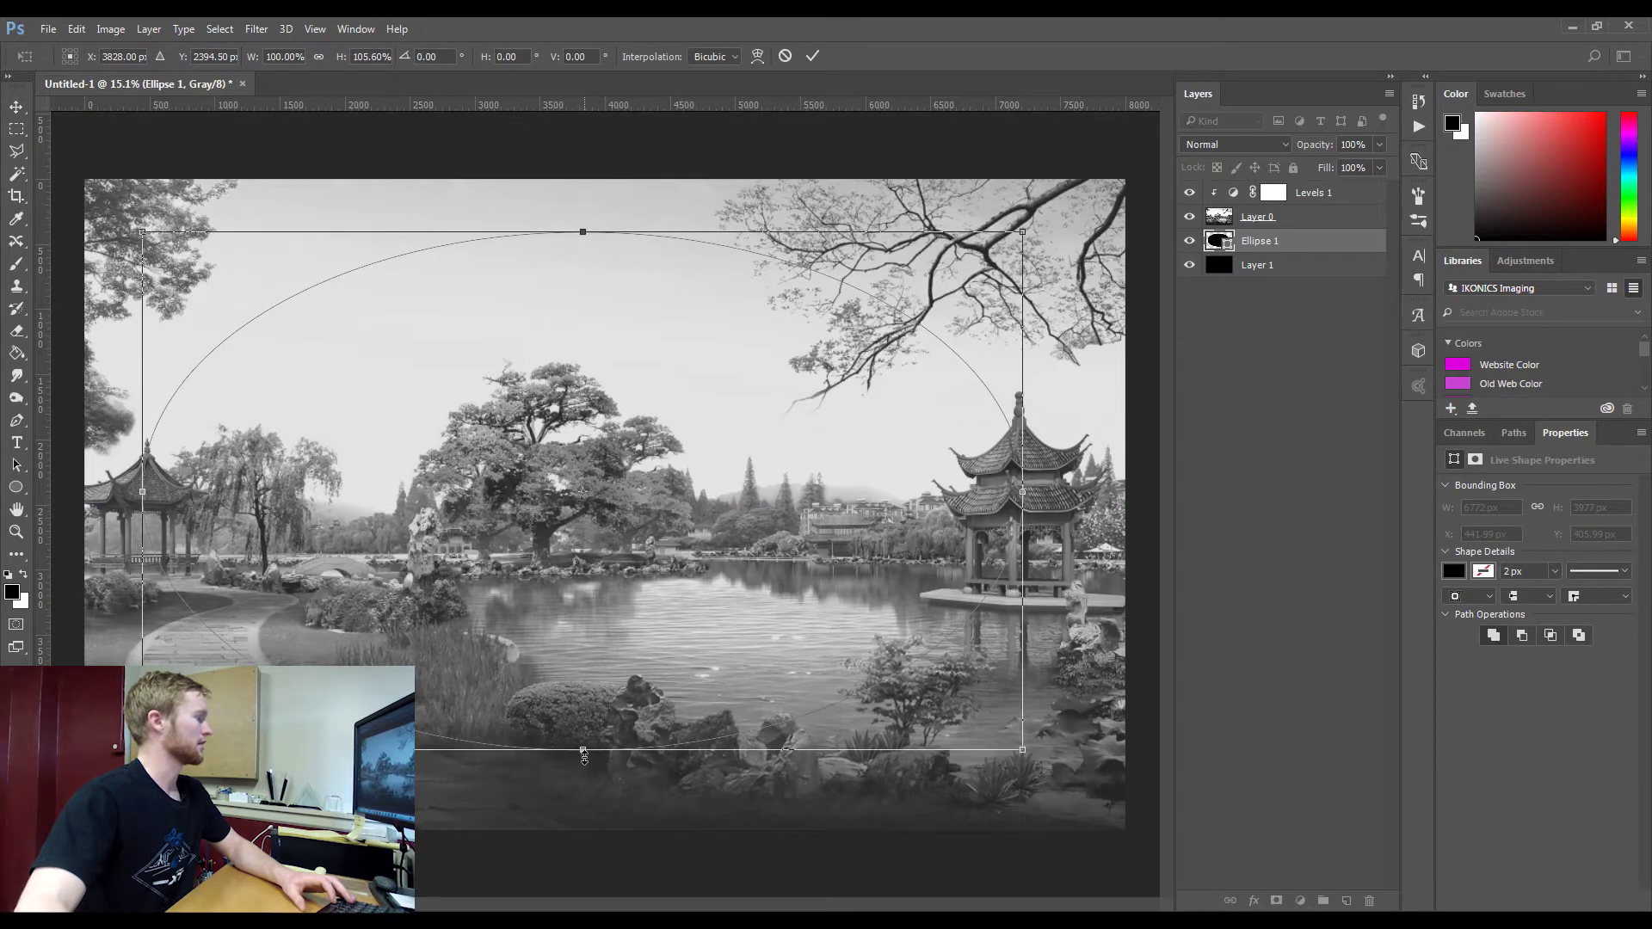
{"action": "left_click_drag", "start_coordinate": [583, 755], "coordinate": [584, 774]}
{"action": "left_click_drag", "start_coordinate": [1020, 505], "coordinate": [1053, 505]}
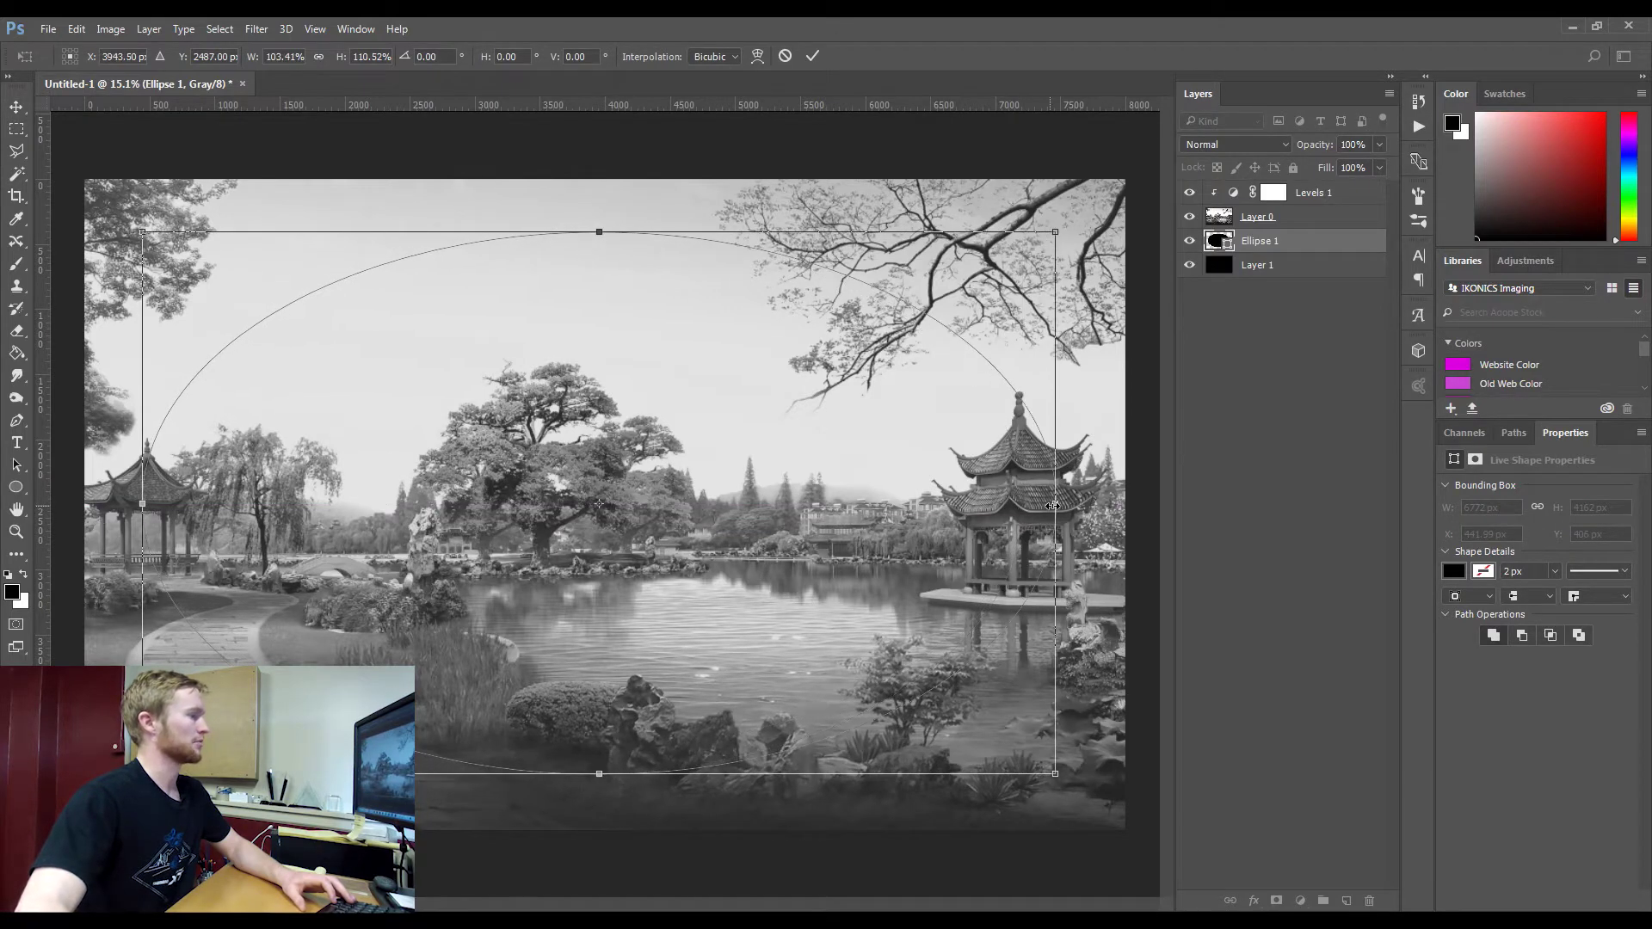
{"action": "left_click", "coordinate": [812, 55]}
Check the ellipse by briefly hiding Layer 0, and clip Layer 0 to the Ellipse 1 layer
{"action": "left_click", "coordinate": [1196, 222]}
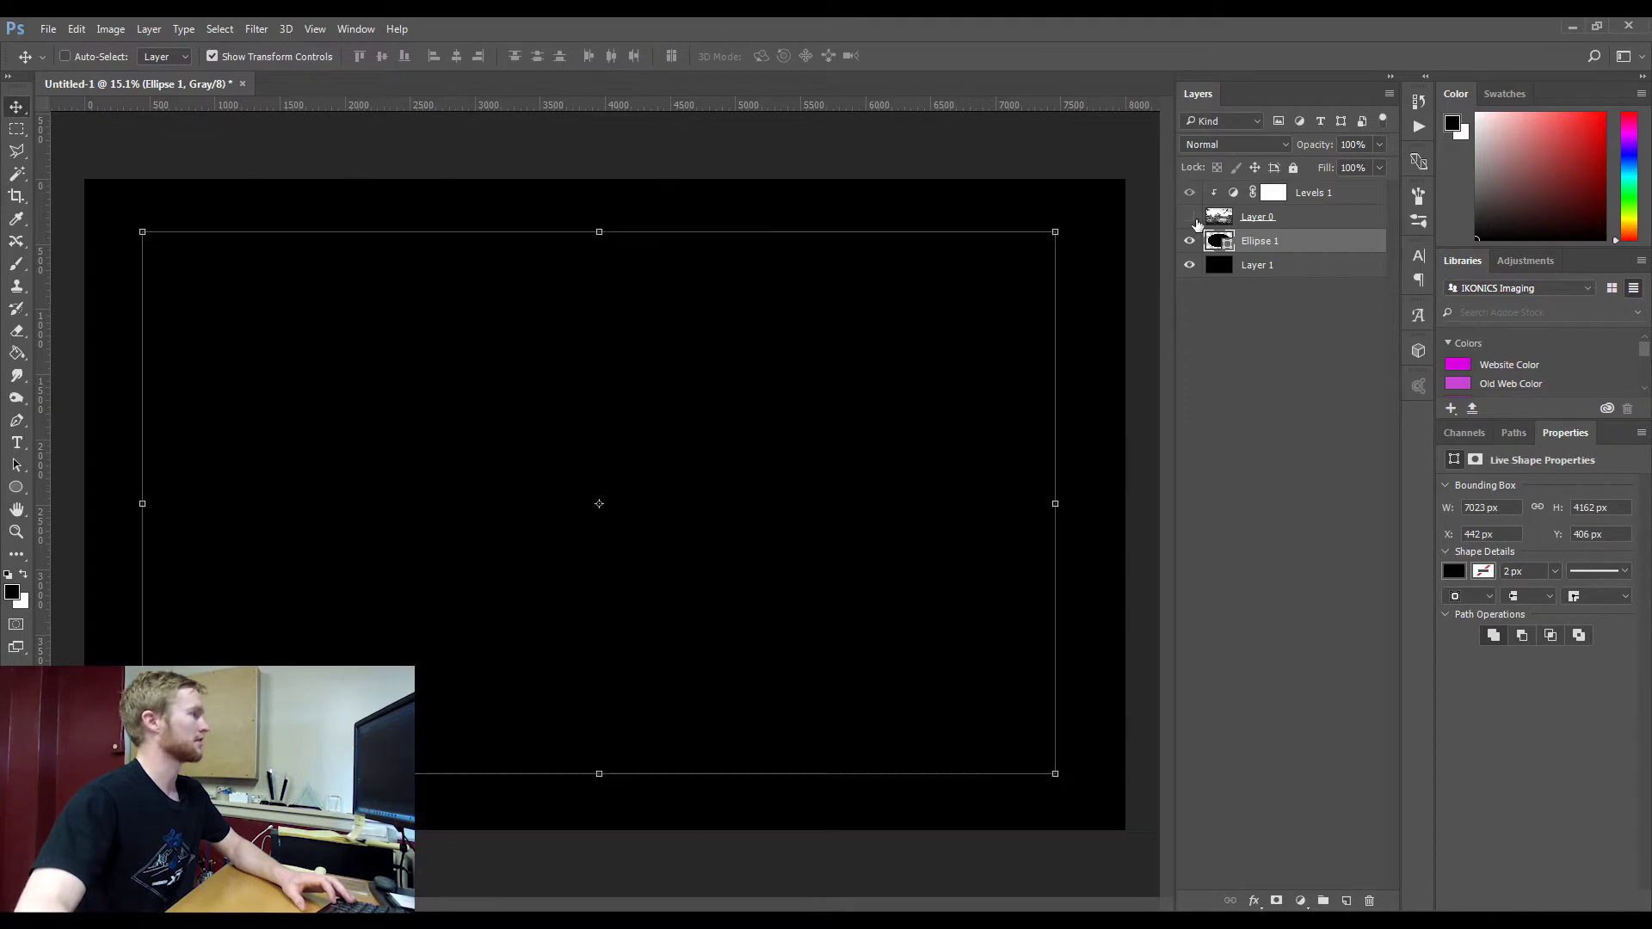
{"action": "left_click", "coordinate": [1195, 222]}
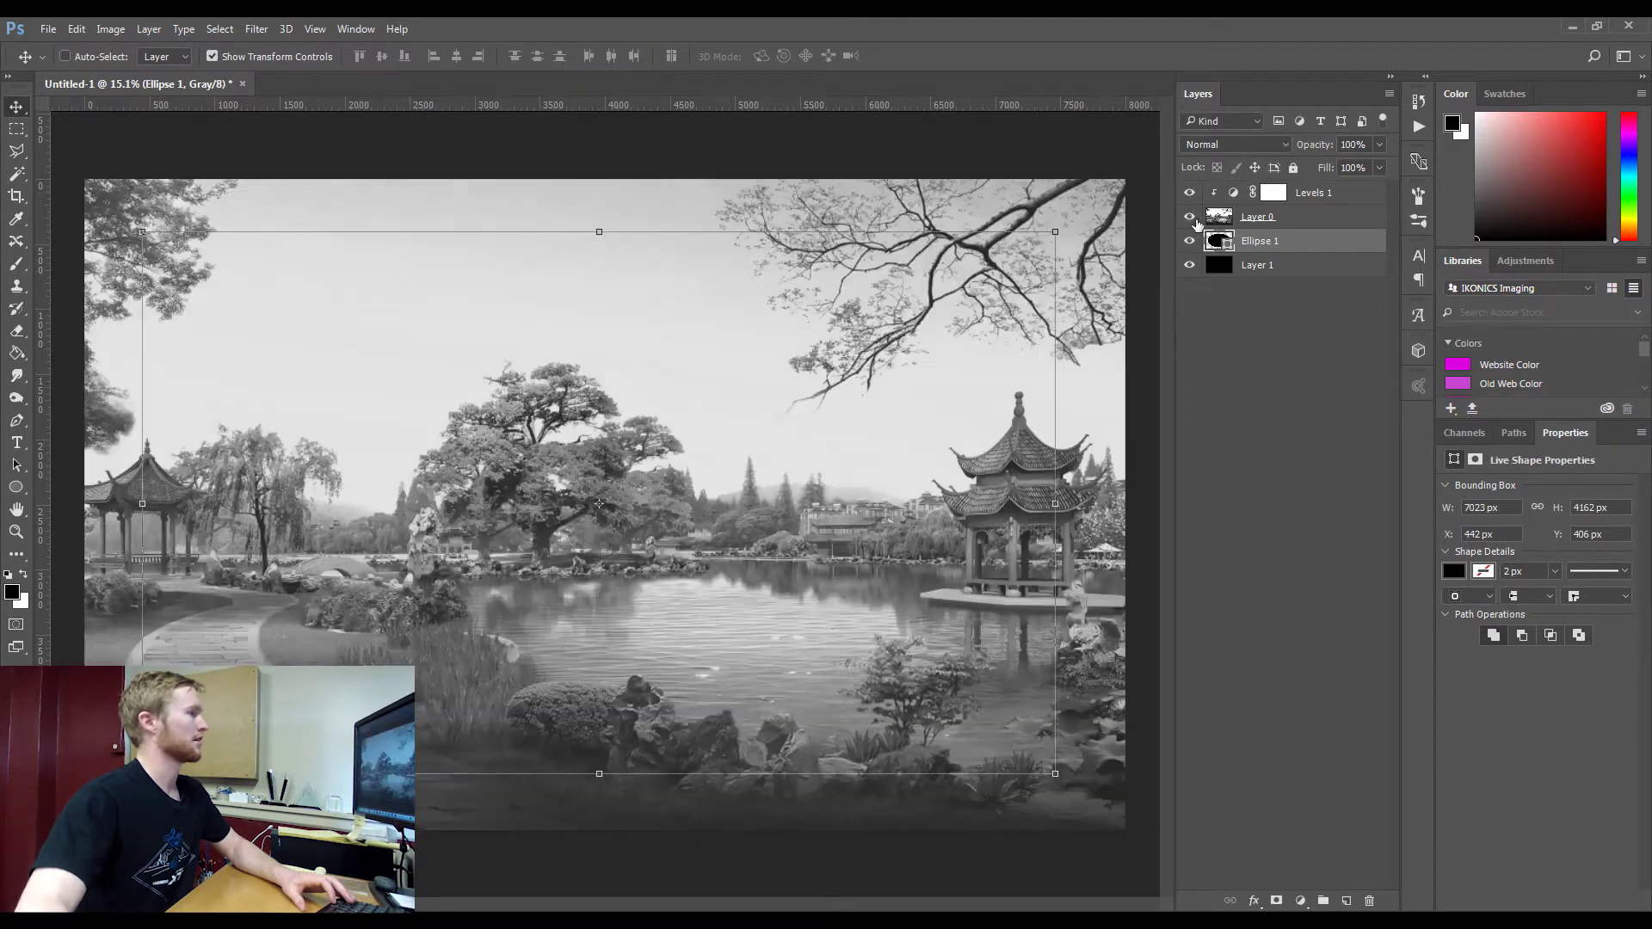
{"action": "left_click", "coordinate": [1329, 224], "text": "alt"}
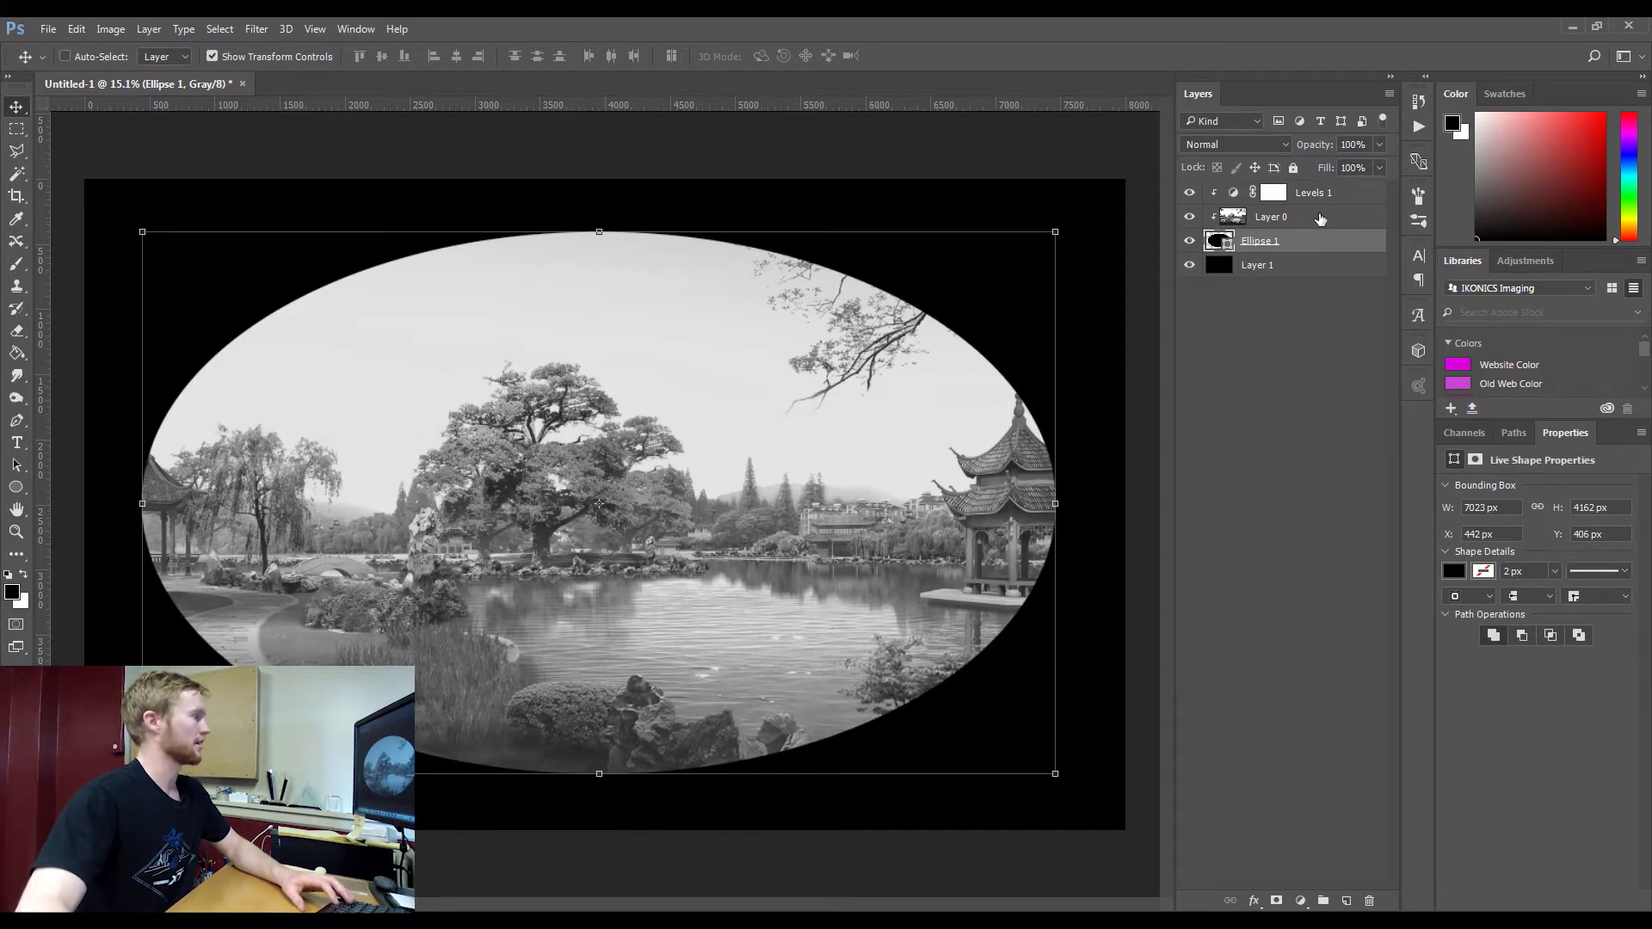
Centre the ellipse horizontally on the canvas and extend its upper edge to a height of about 4202 px
{"action": "left_click_drag", "start_coordinate": [651, 516], "coordinate": [657, 513]}
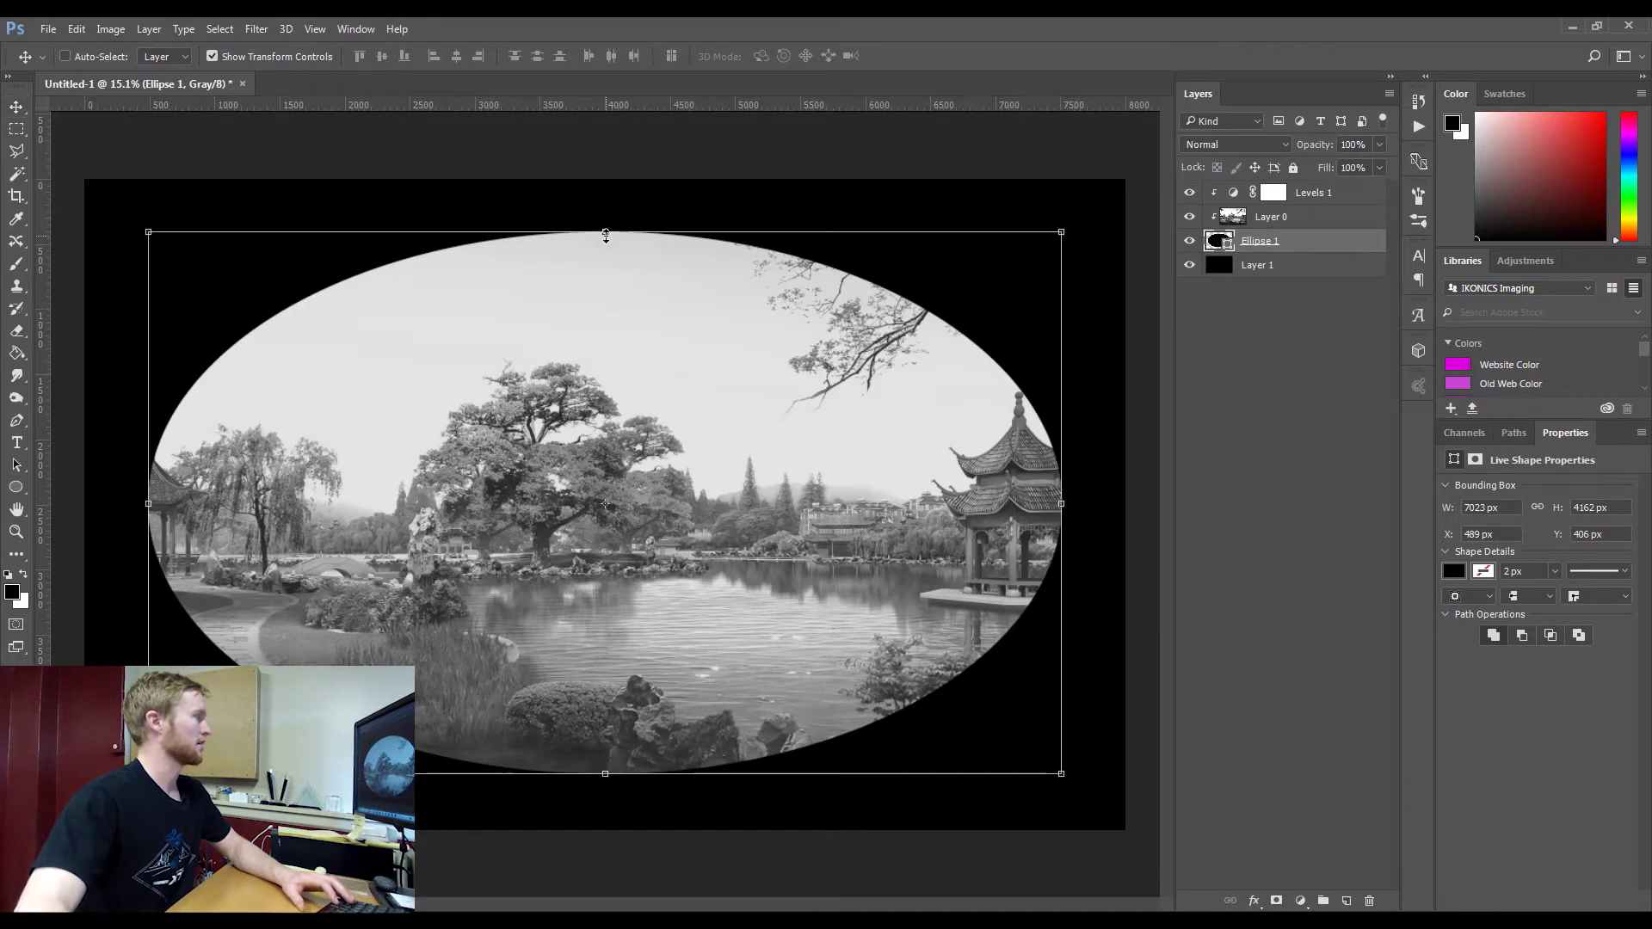
{"action": "key", "text": "ctrl+t"}
{"action": "left_click_drag", "start_coordinate": [607, 234], "coordinate": [608, 229]}
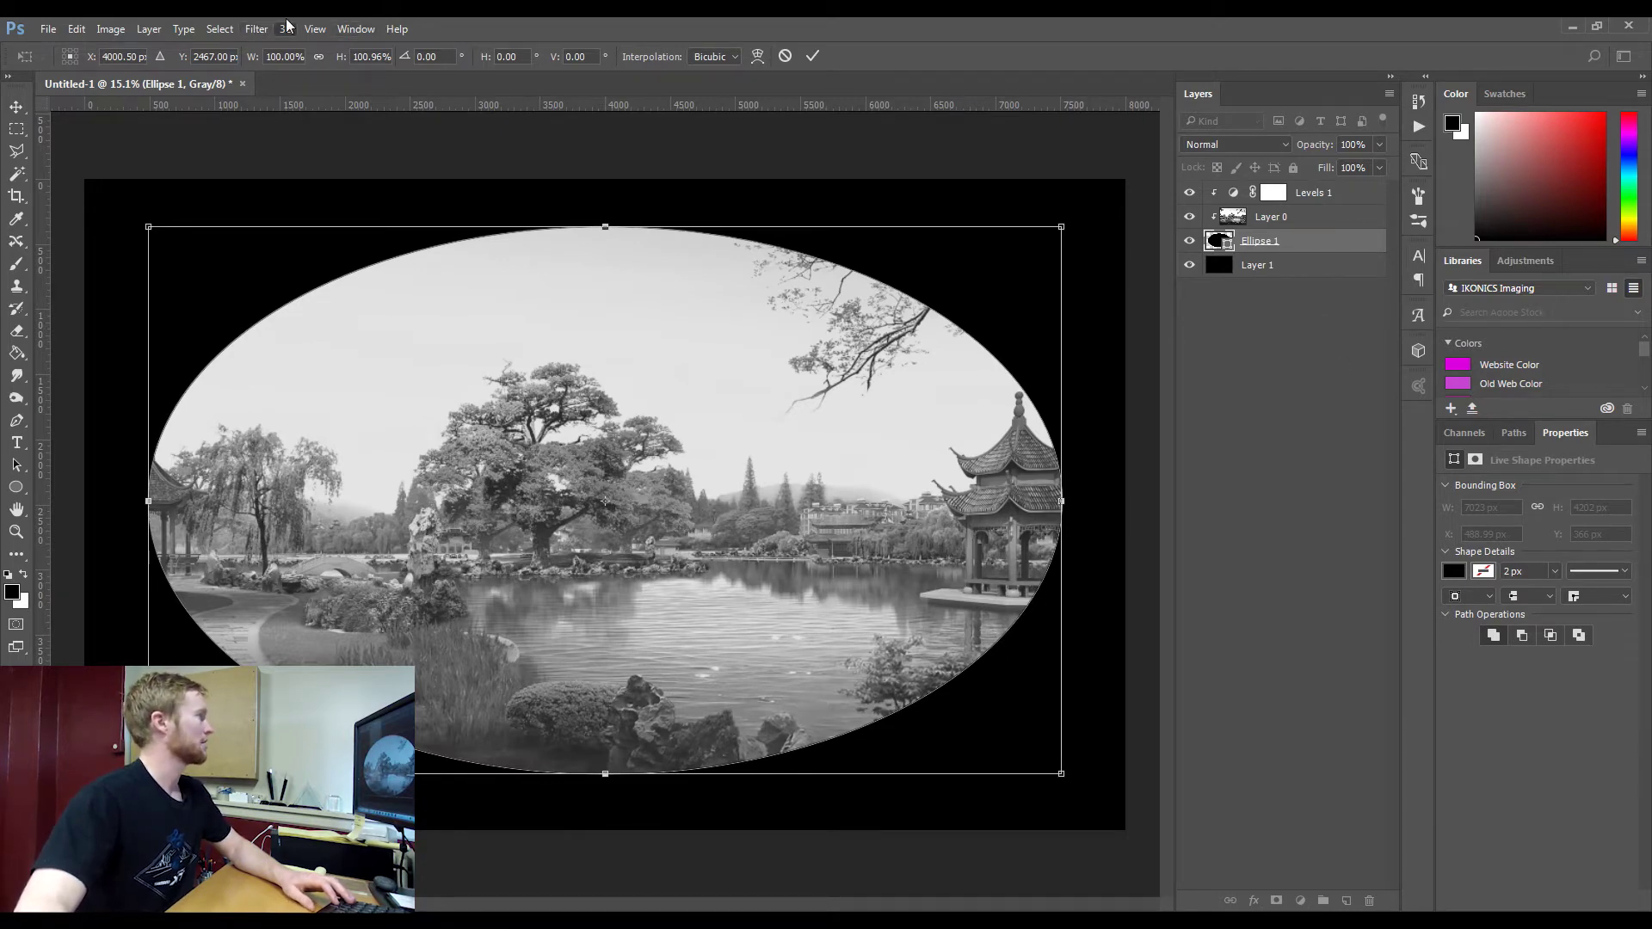
{"action": "left_click", "coordinate": [256, 28]}
{"action": "left_click", "coordinate": [683, 61]}
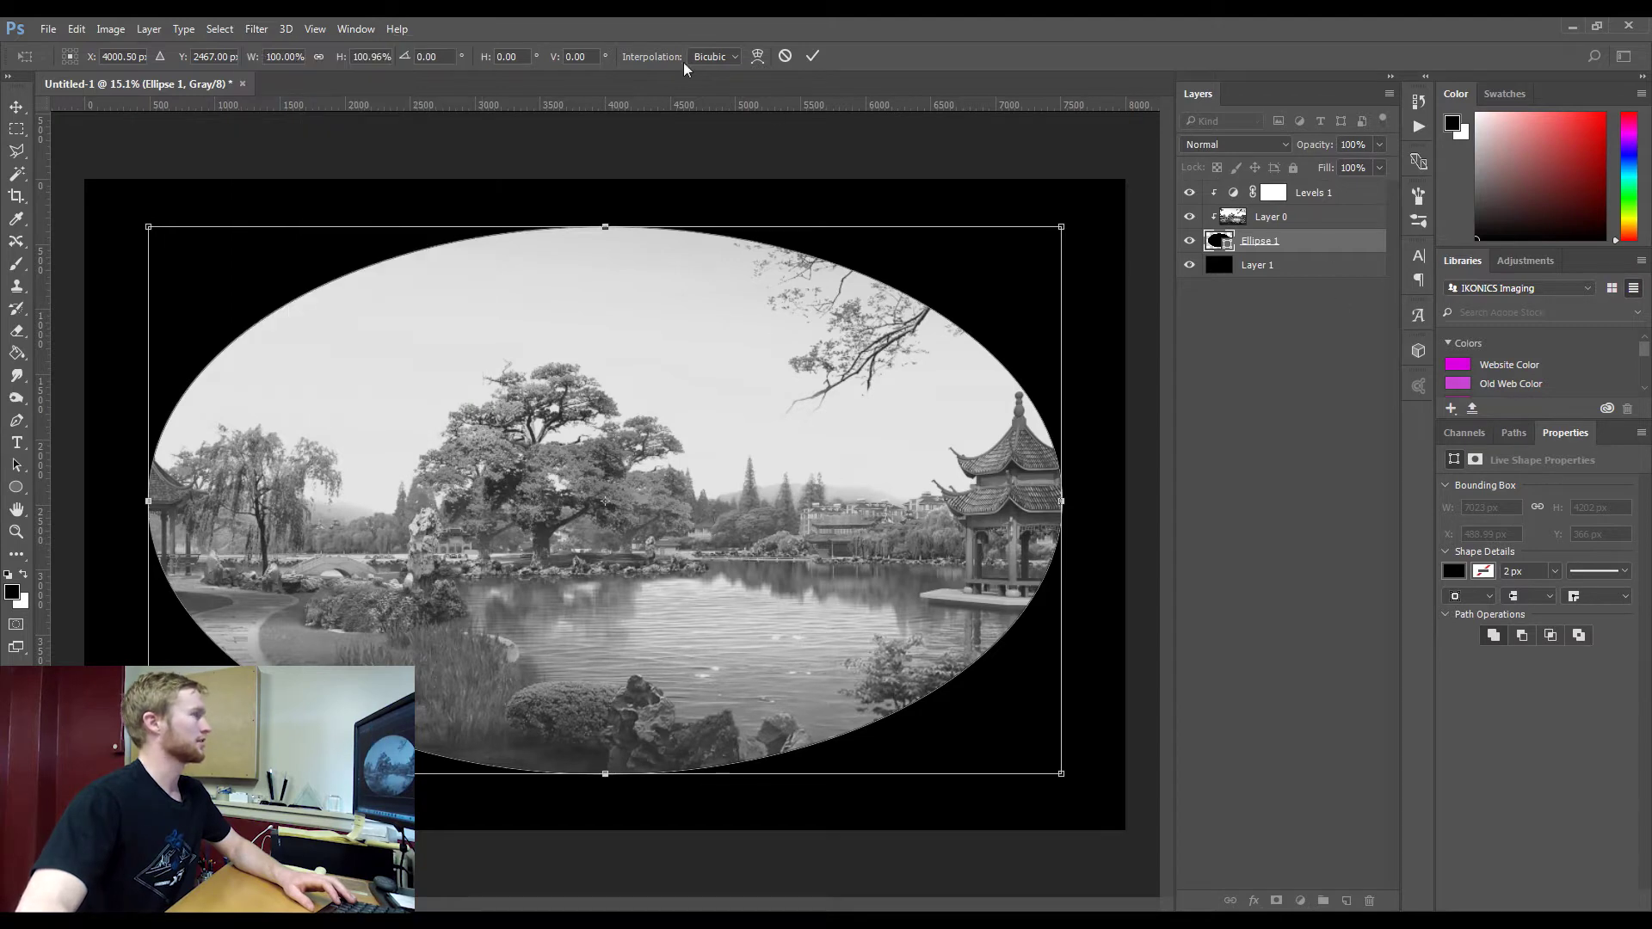
{"action": "left_click", "coordinate": [814, 56]}
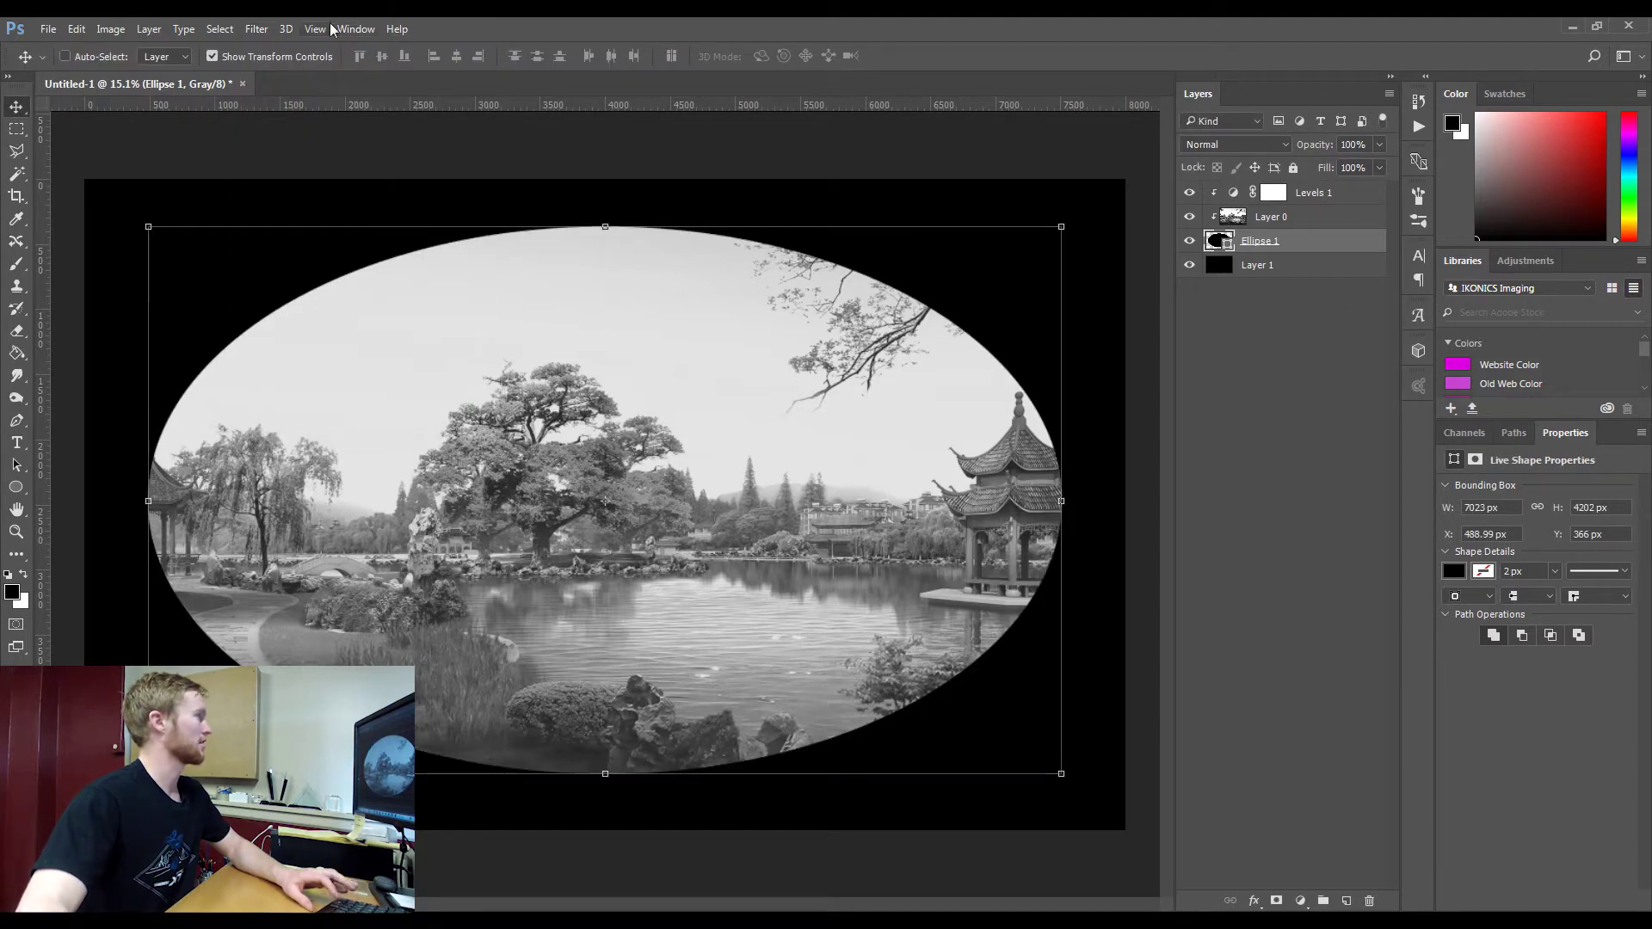
Convert the ellipse to a smart object and apply a Gaussian Blur with a radius of about 162 pixels
{"action": "left_click", "coordinate": [257, 28]}
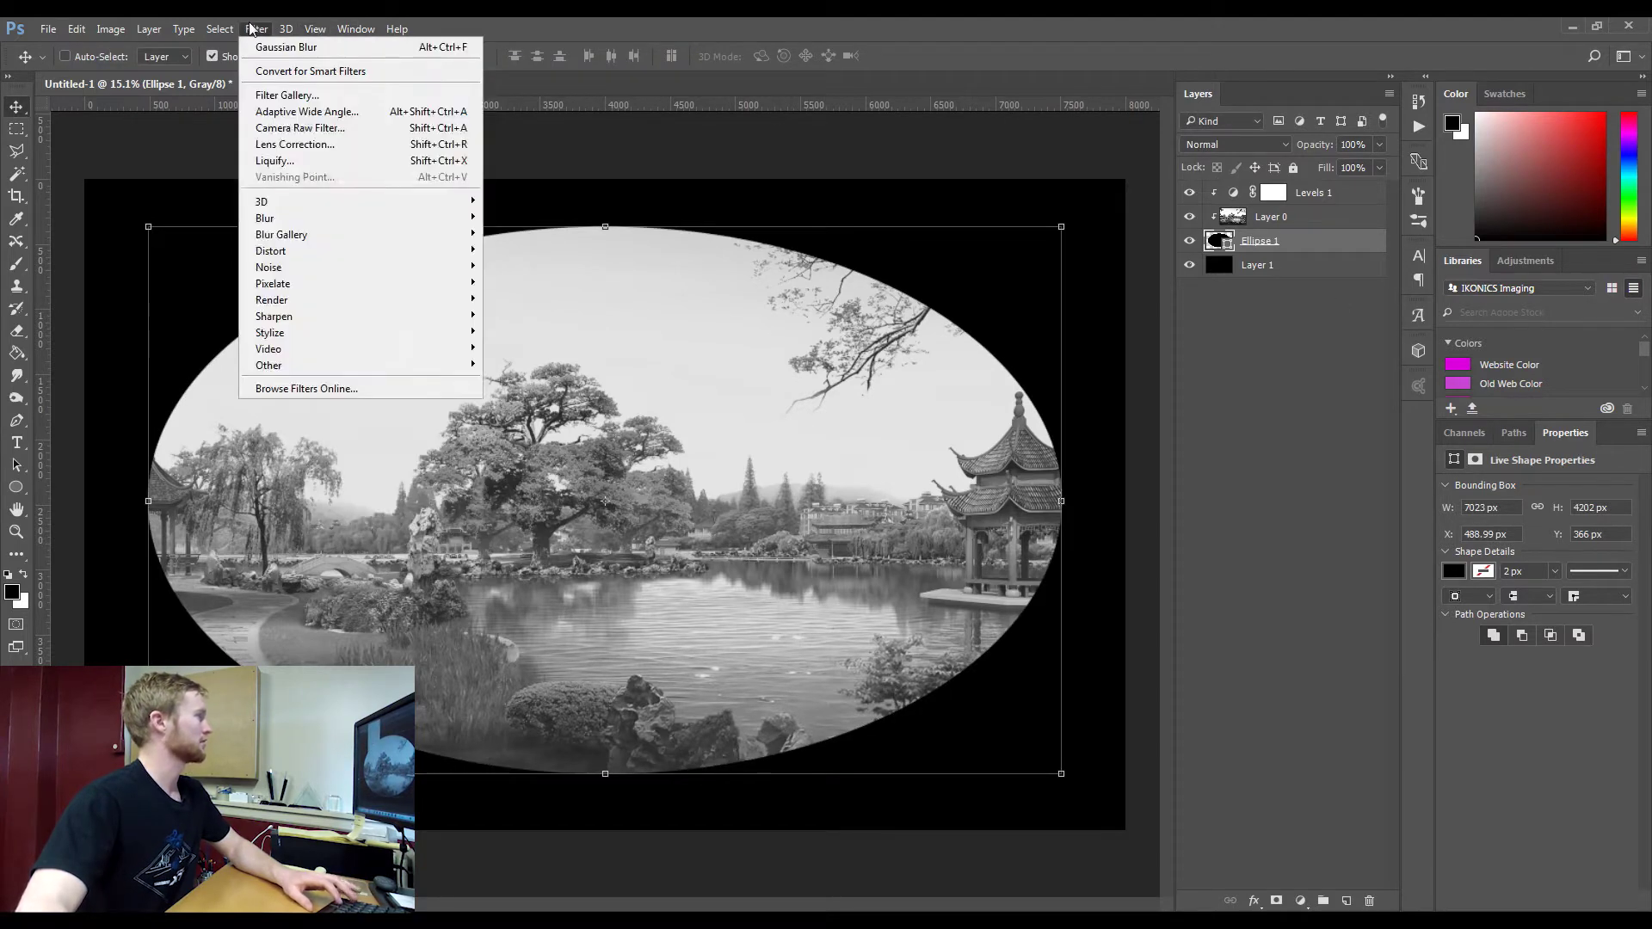
{"action": "mouse_move", "coordinate": [275, 219]}
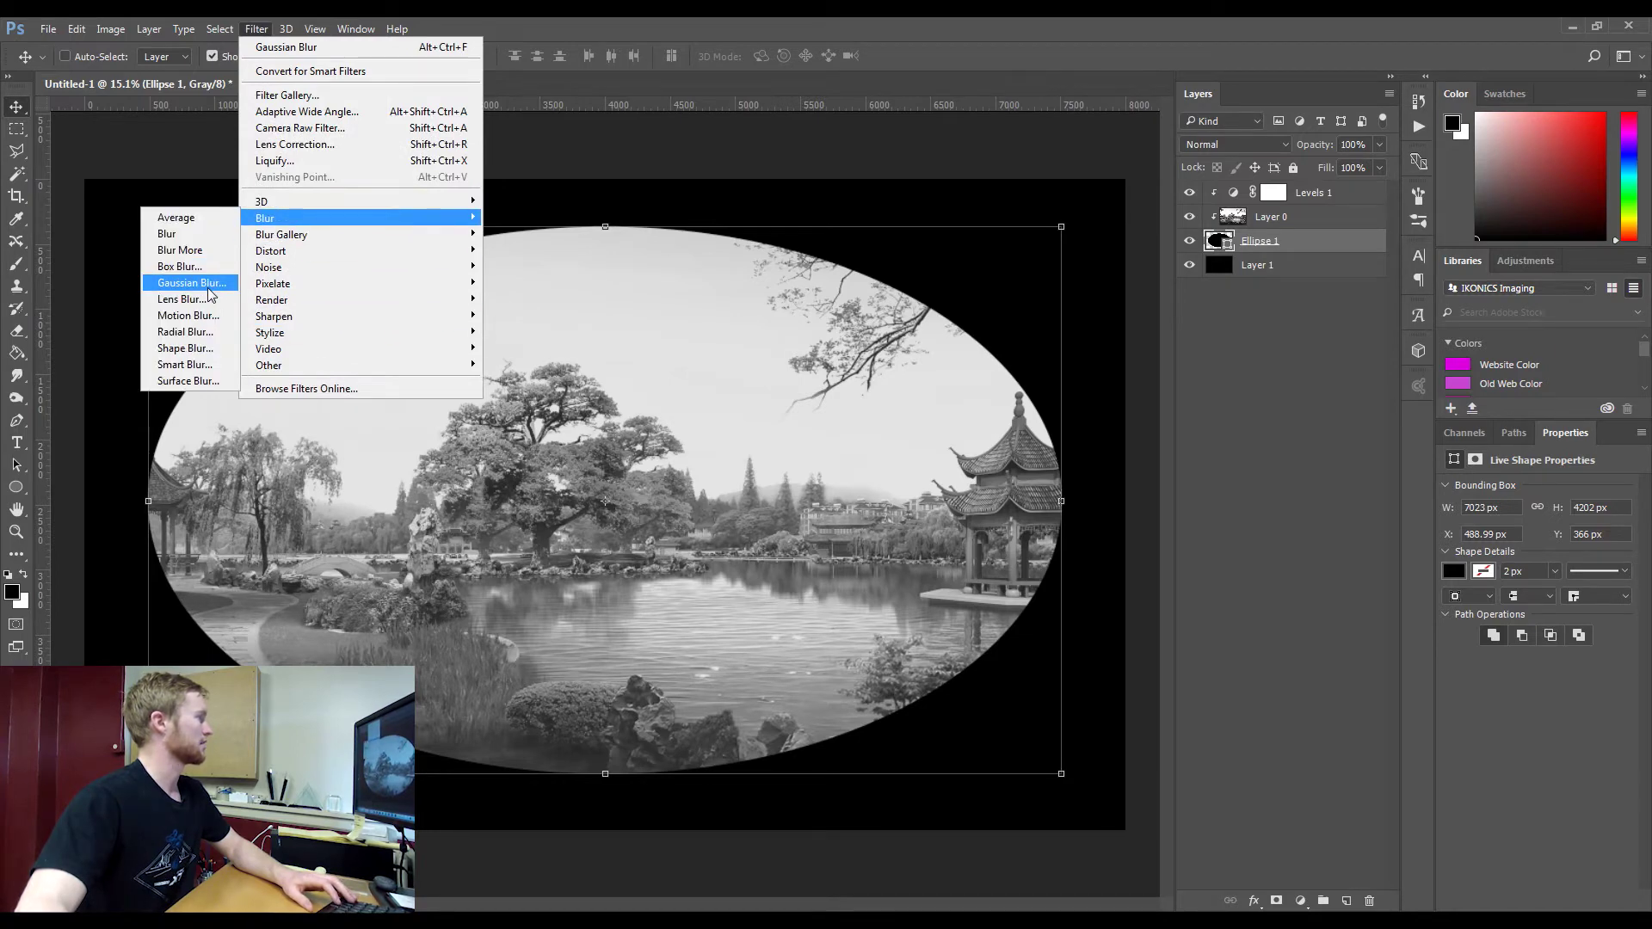
{"action": "left_click", "coordinate": [209, 290]}
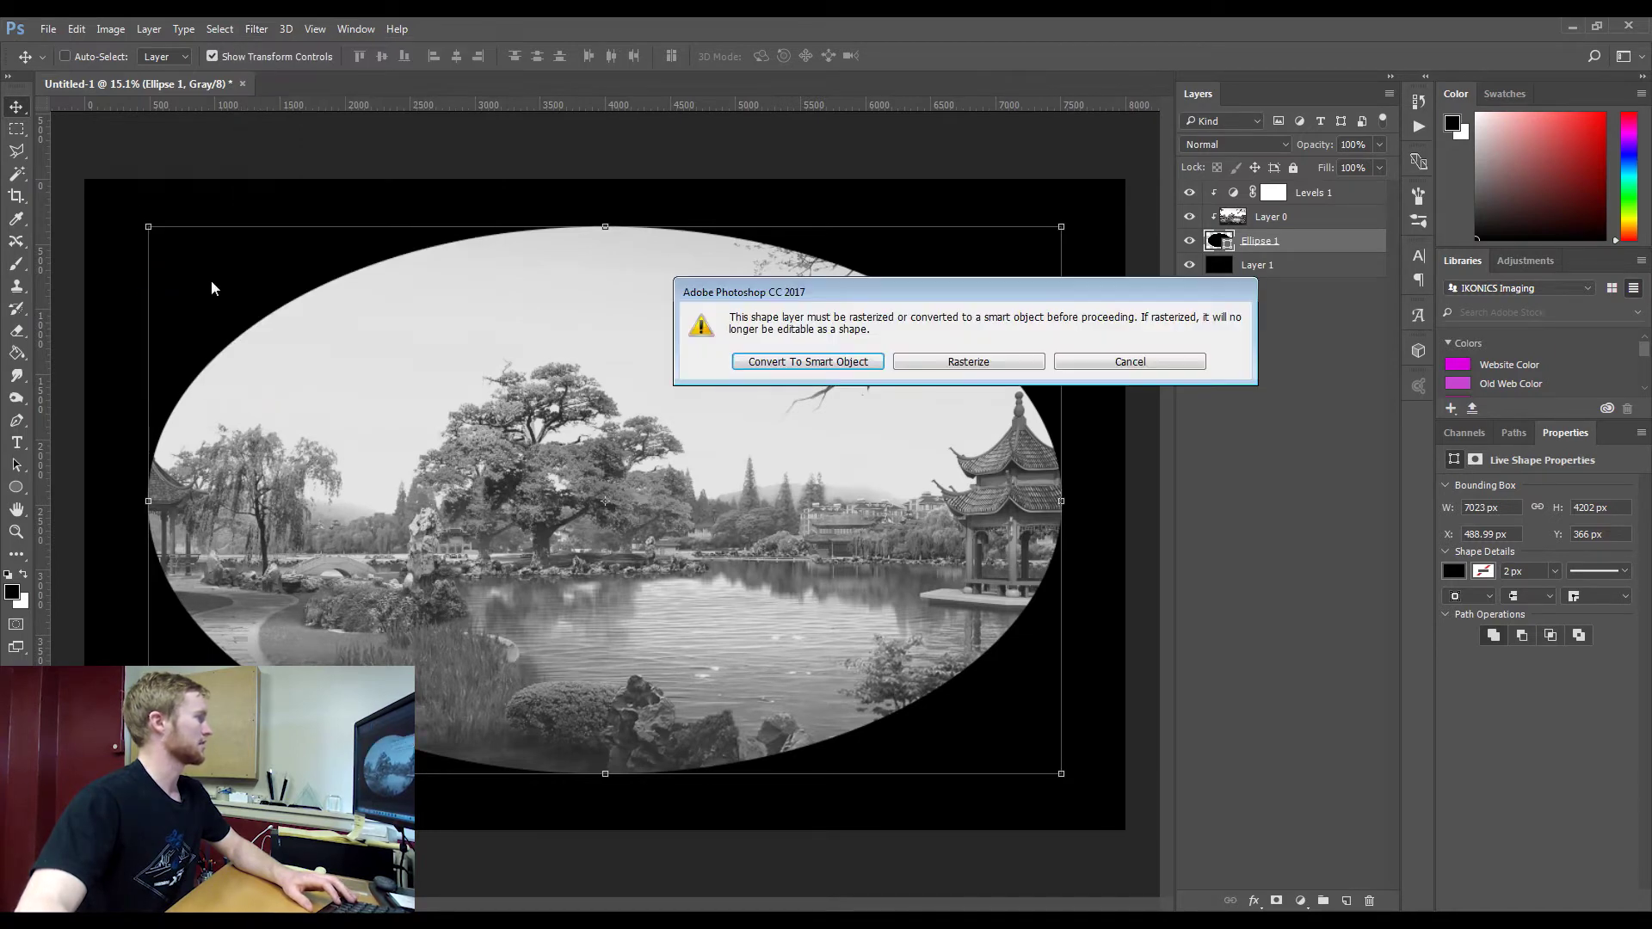
{"action": "left_click", "coordinate": [770, 365]}
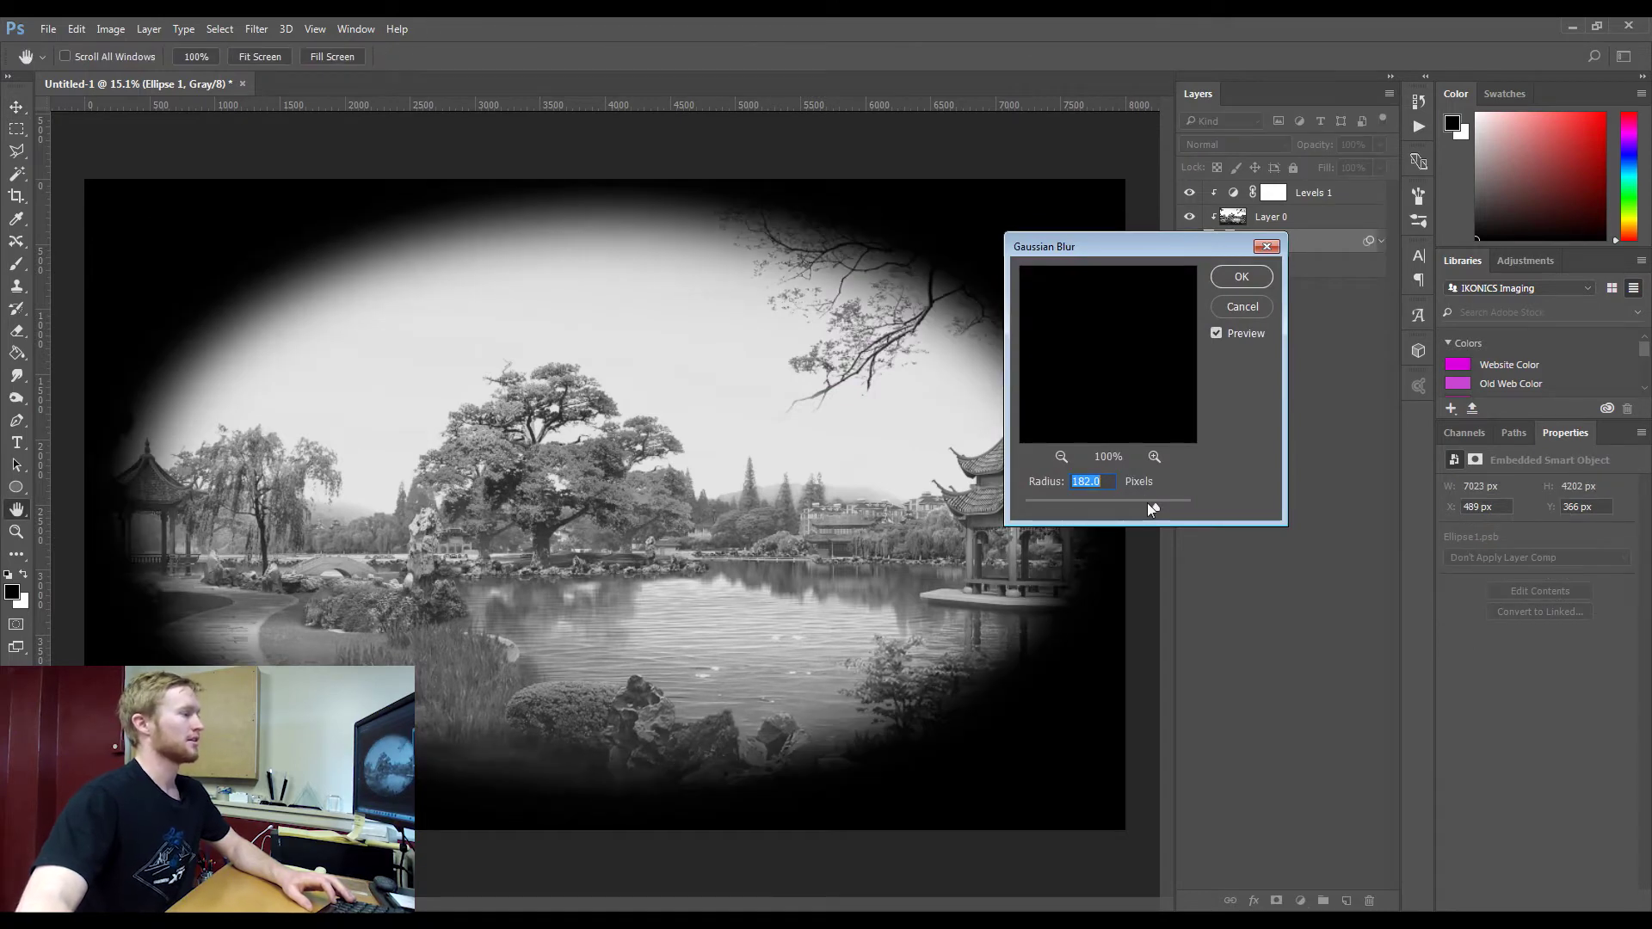
{"action": "left_click_drag", "start_coordinate": [1148, 505], "coordinate": [1086, 508]}
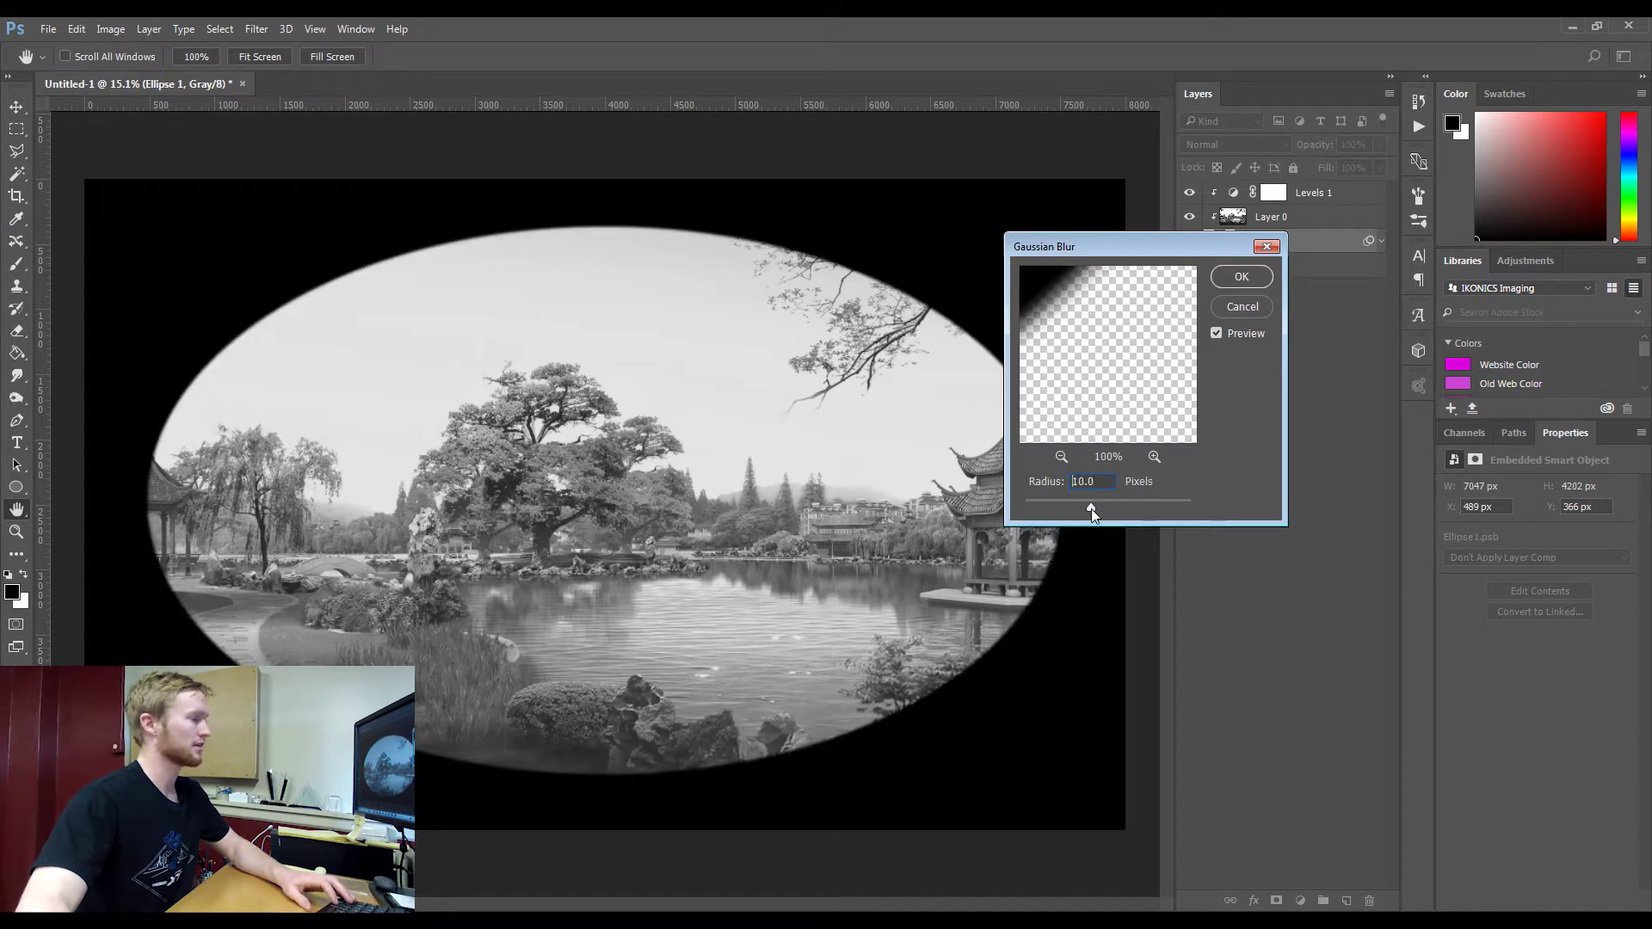
{"action": "left_click_drag", "start_coordinate": [1091, 509], "coordinate": [1149, 506]}
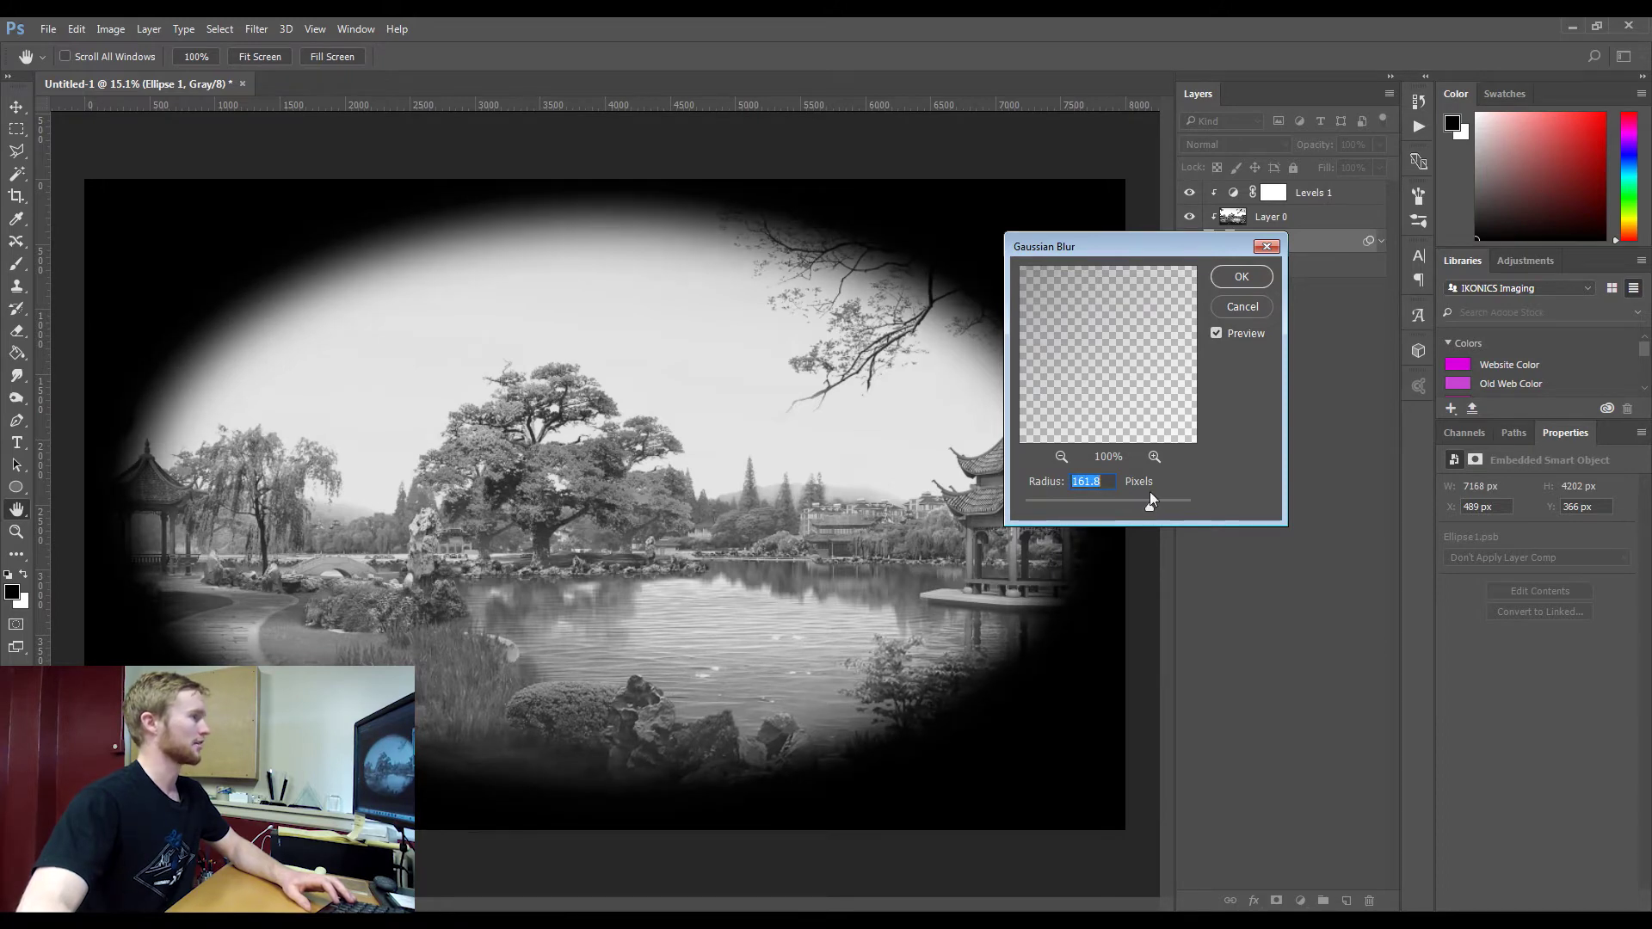
{"action": "left_click", "coordinate": [1248, 276]}
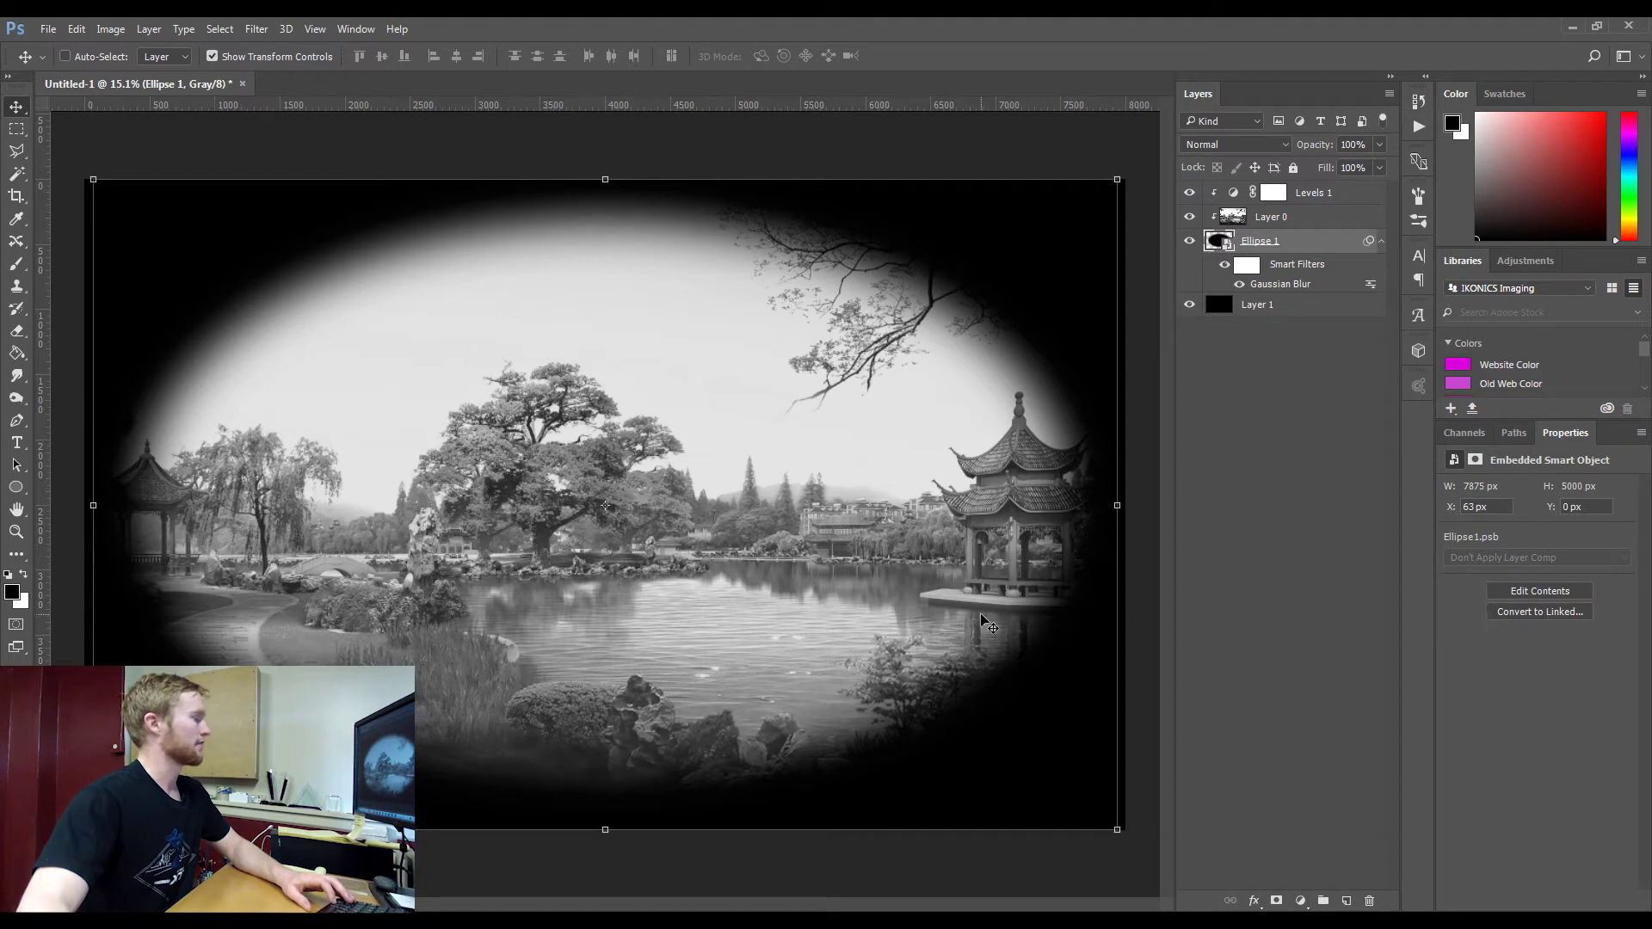
Convert the image to Bitmap mode, flattening the layers, with an output of 800 pixels/inch and the Halftone Screen method
{"action": "left_click", "coordinate": [1311, 219]}
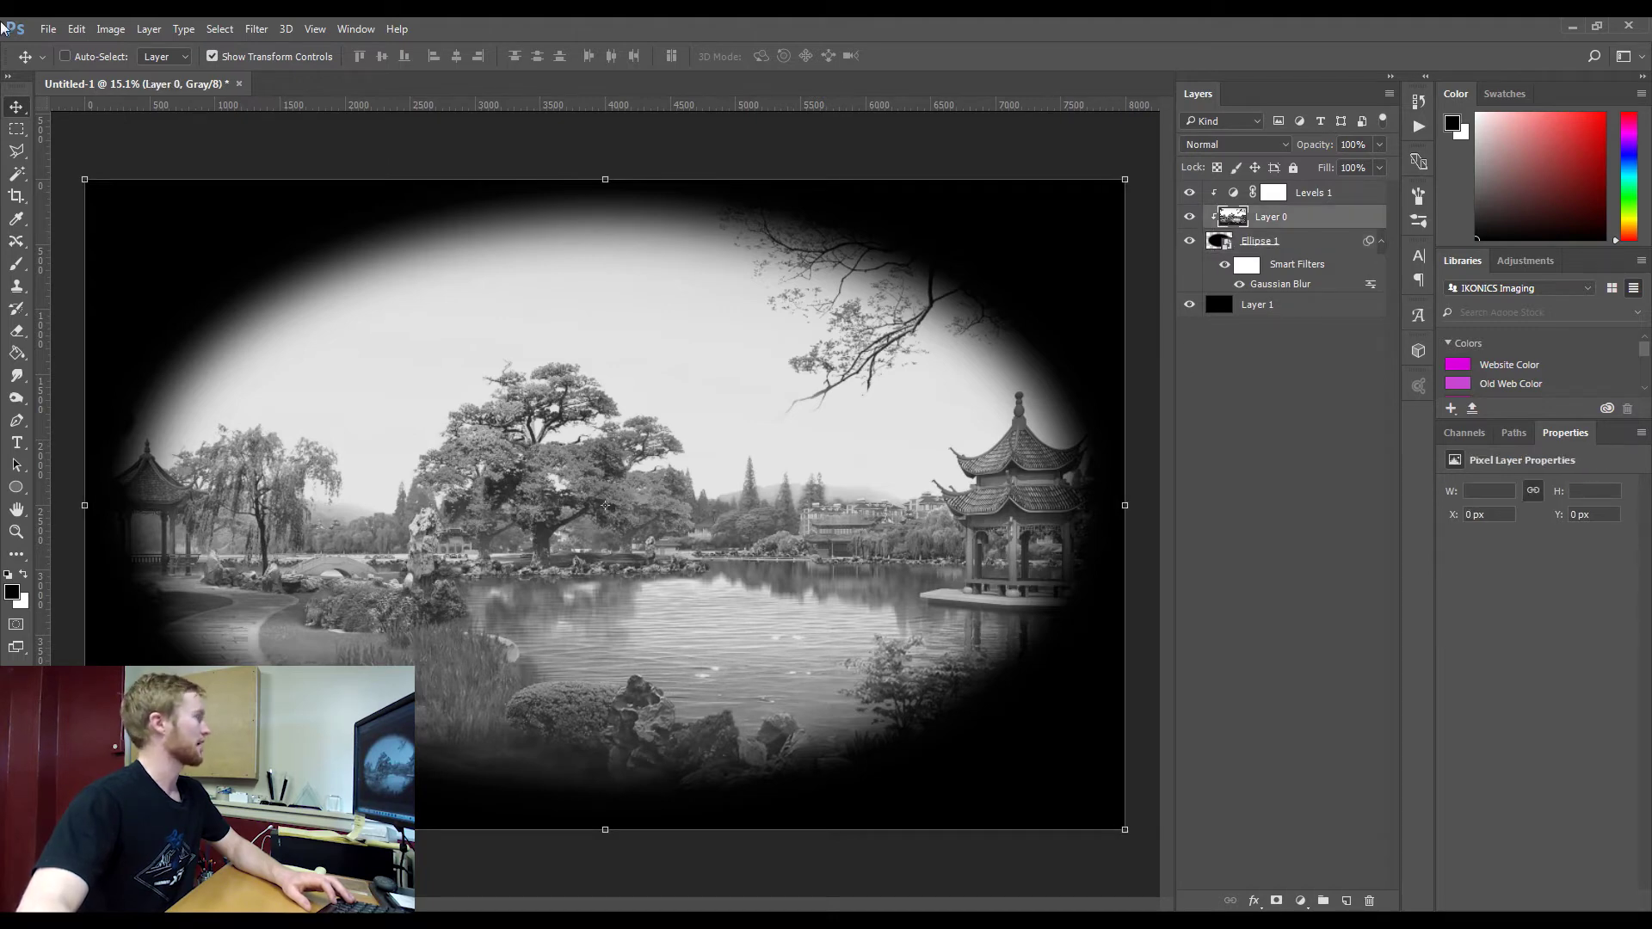
{"action": "left_click", "coordinate": [110, 28]}
{"action": "left_click", "coordinate": [110, 29]}
{"action": "left_click", "coordinate": [110, 29]}
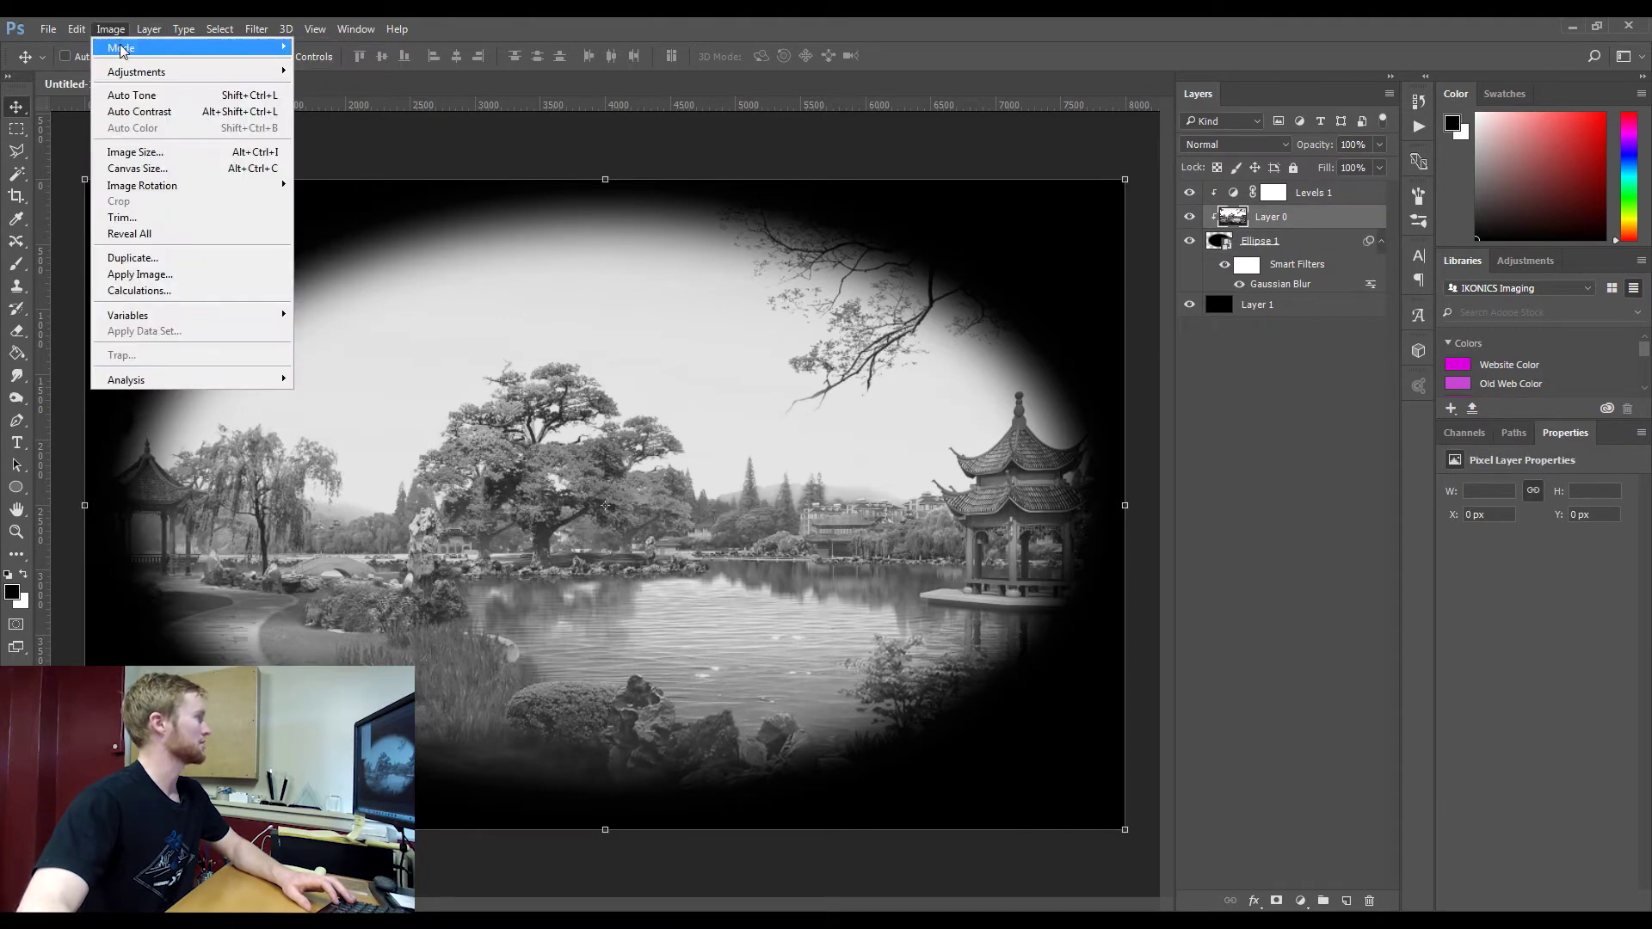
{"action": "mouse_move", "coordinate": [258, 48]}
{"action": "left_click", "coordinate": [343, 49]}
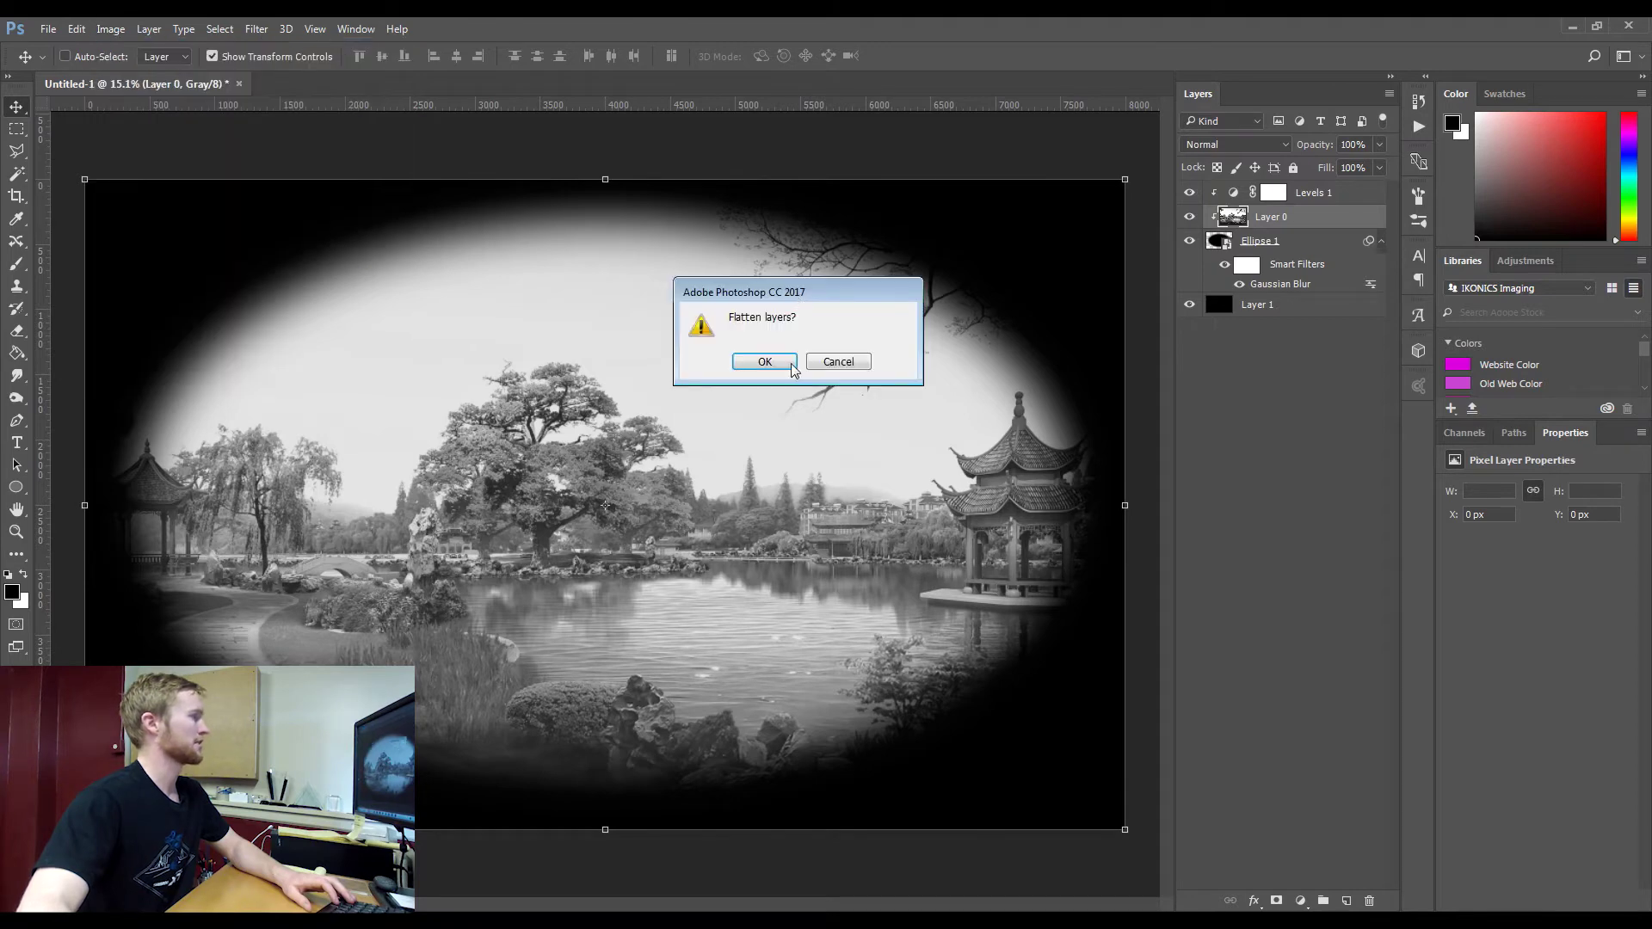
{"action": "left_click", "coordinate": [752, 368]}
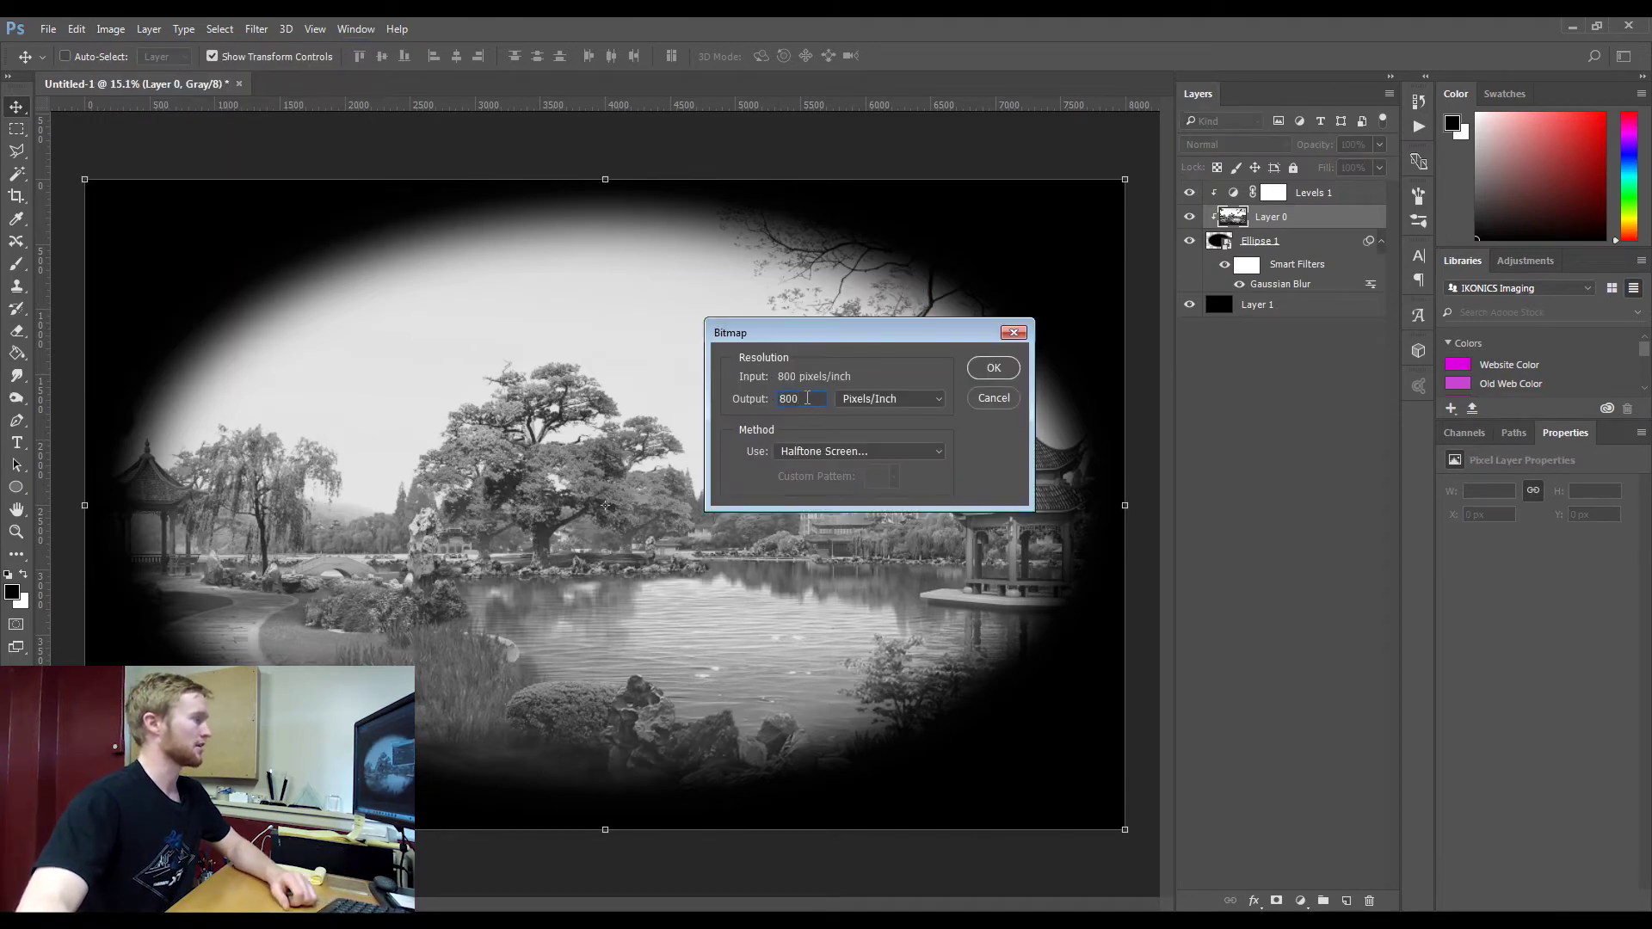
{"action": "double_click", "coordinate": [811, 400]}
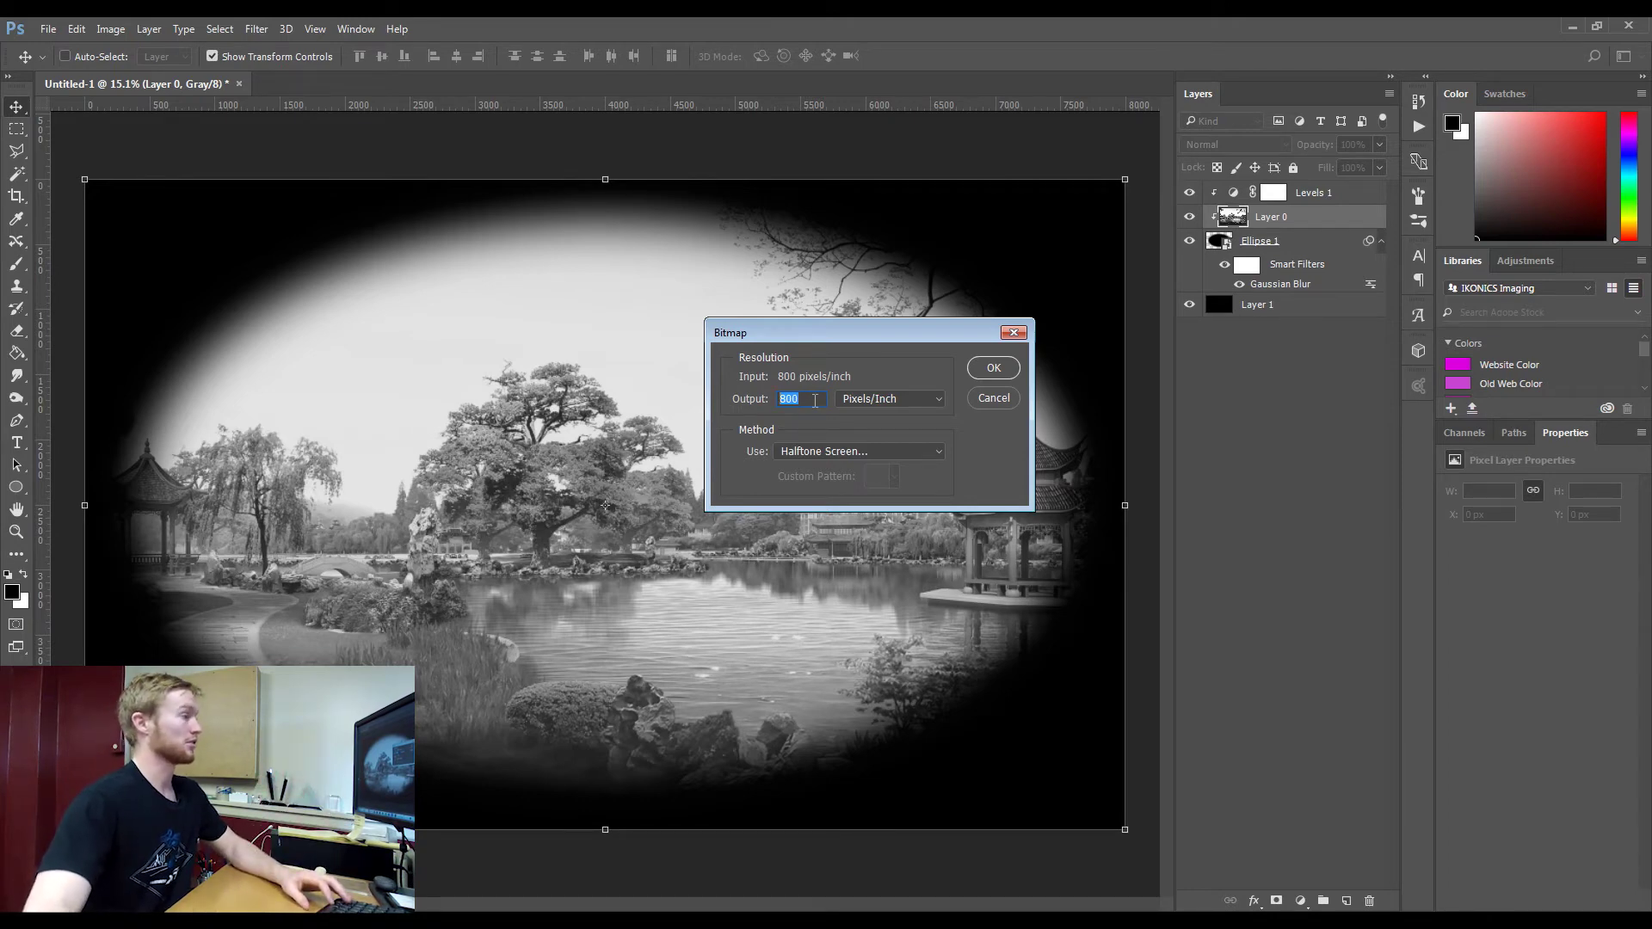
{"action": "left_click", "coordinate": [993, 369]}
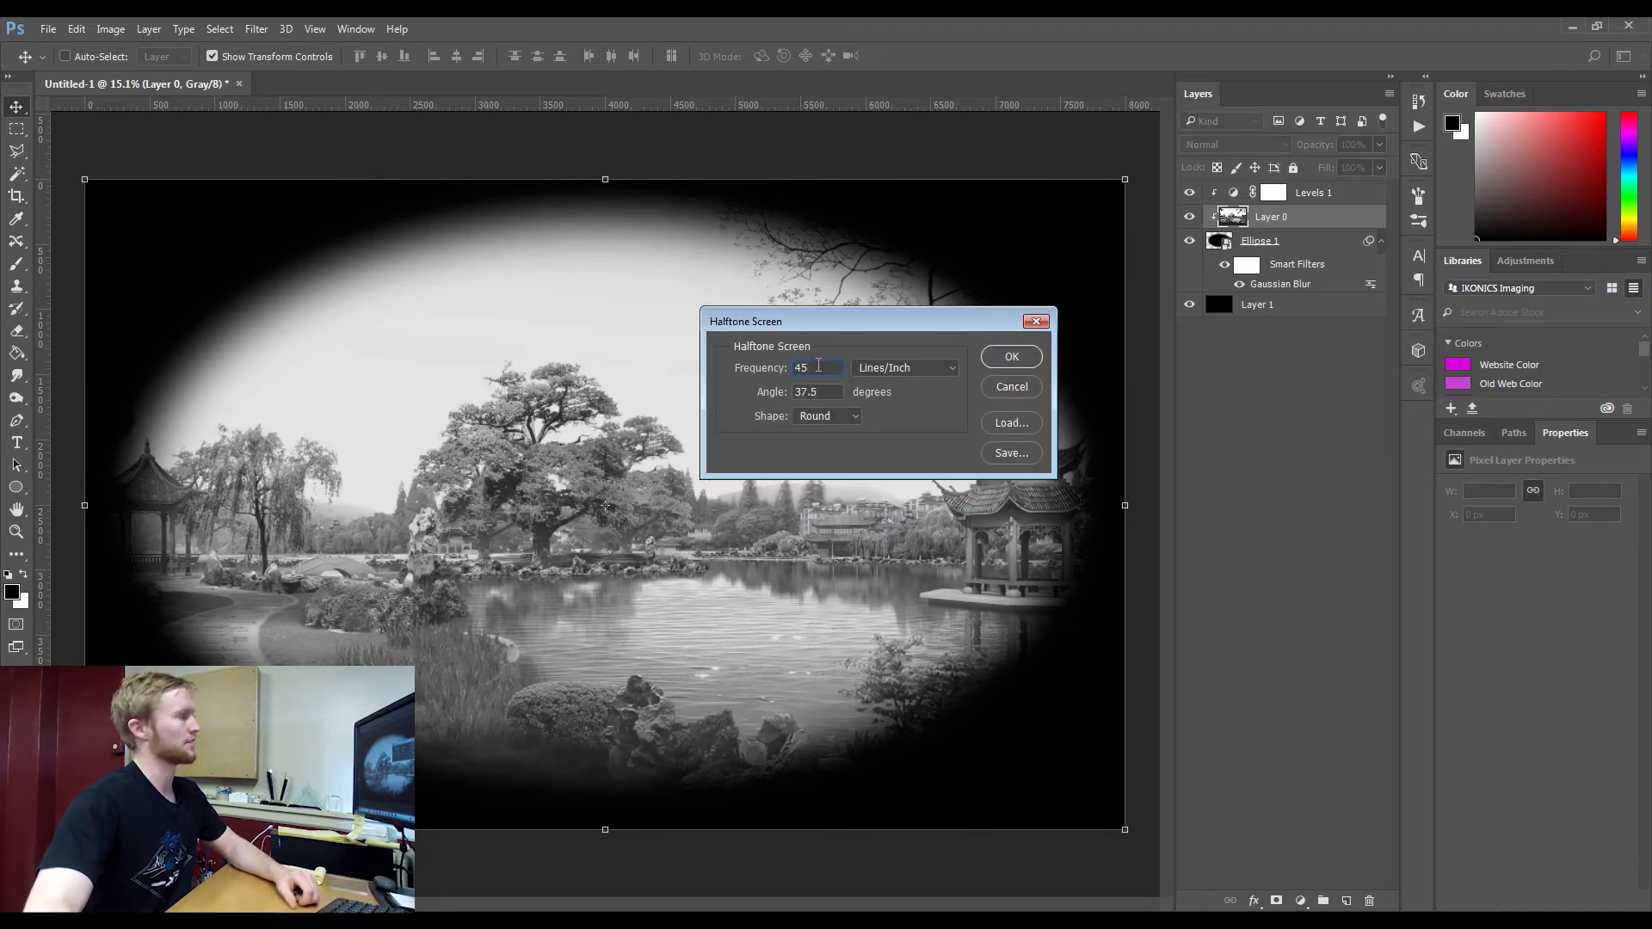
Apply the halftone screen with a frequency of 45 lines/inch, an angle of 37.5 degrees and a Round dot shape
{"action": "left_click", "coordinate": [818, 368]}
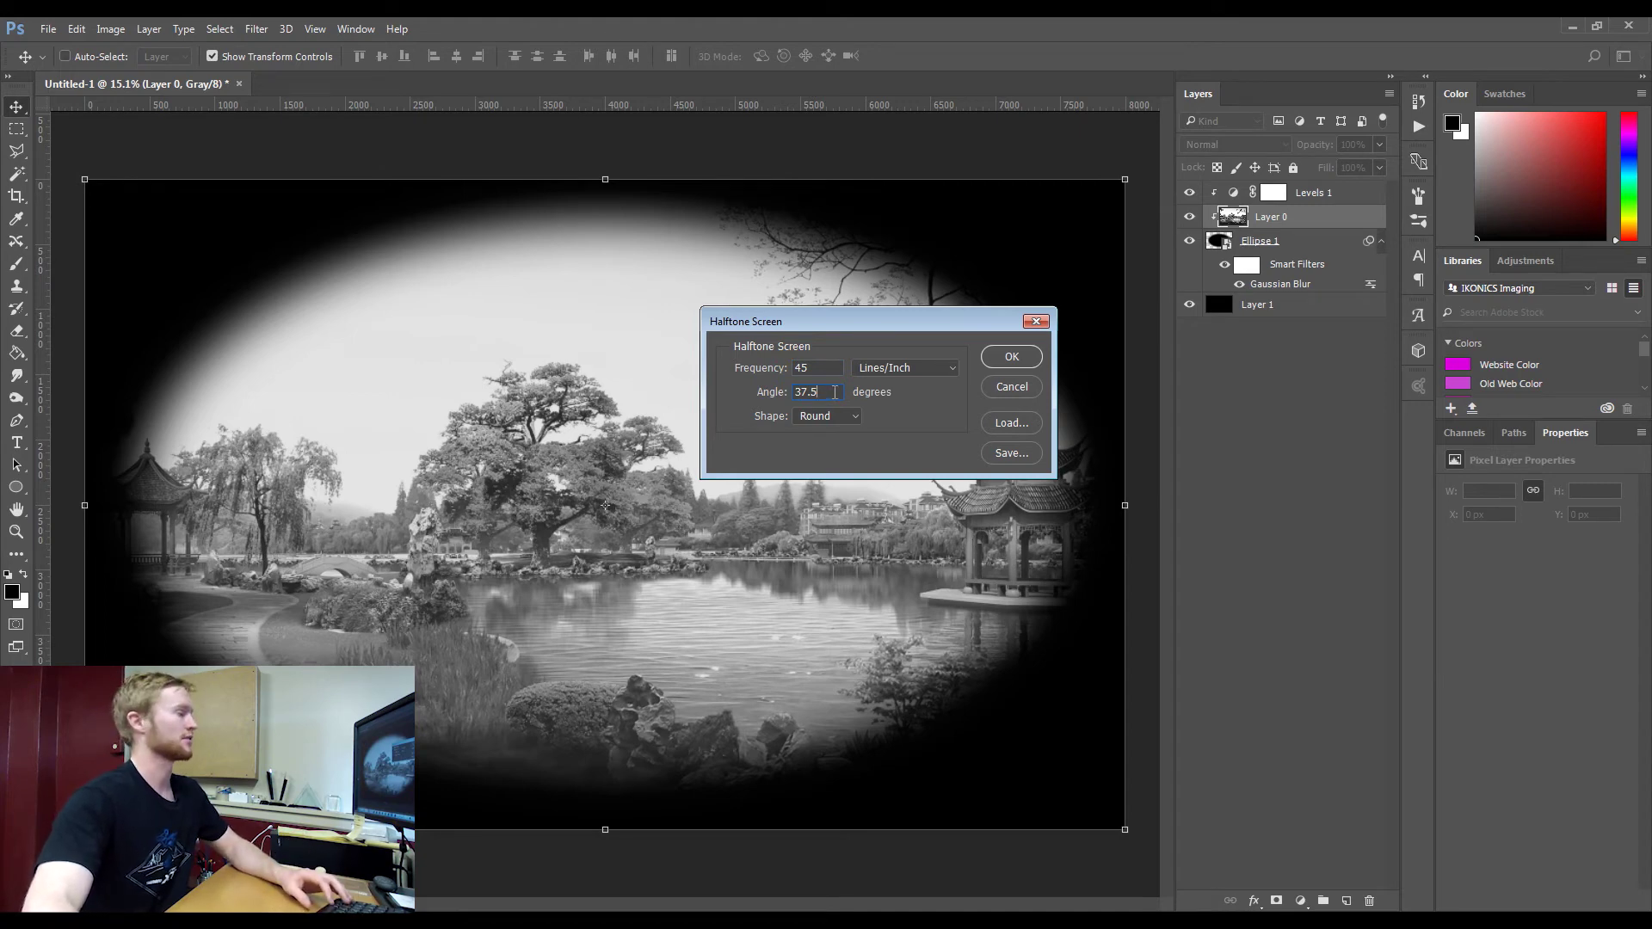
{"action": "left_click", "coordinate": [831, 416]}
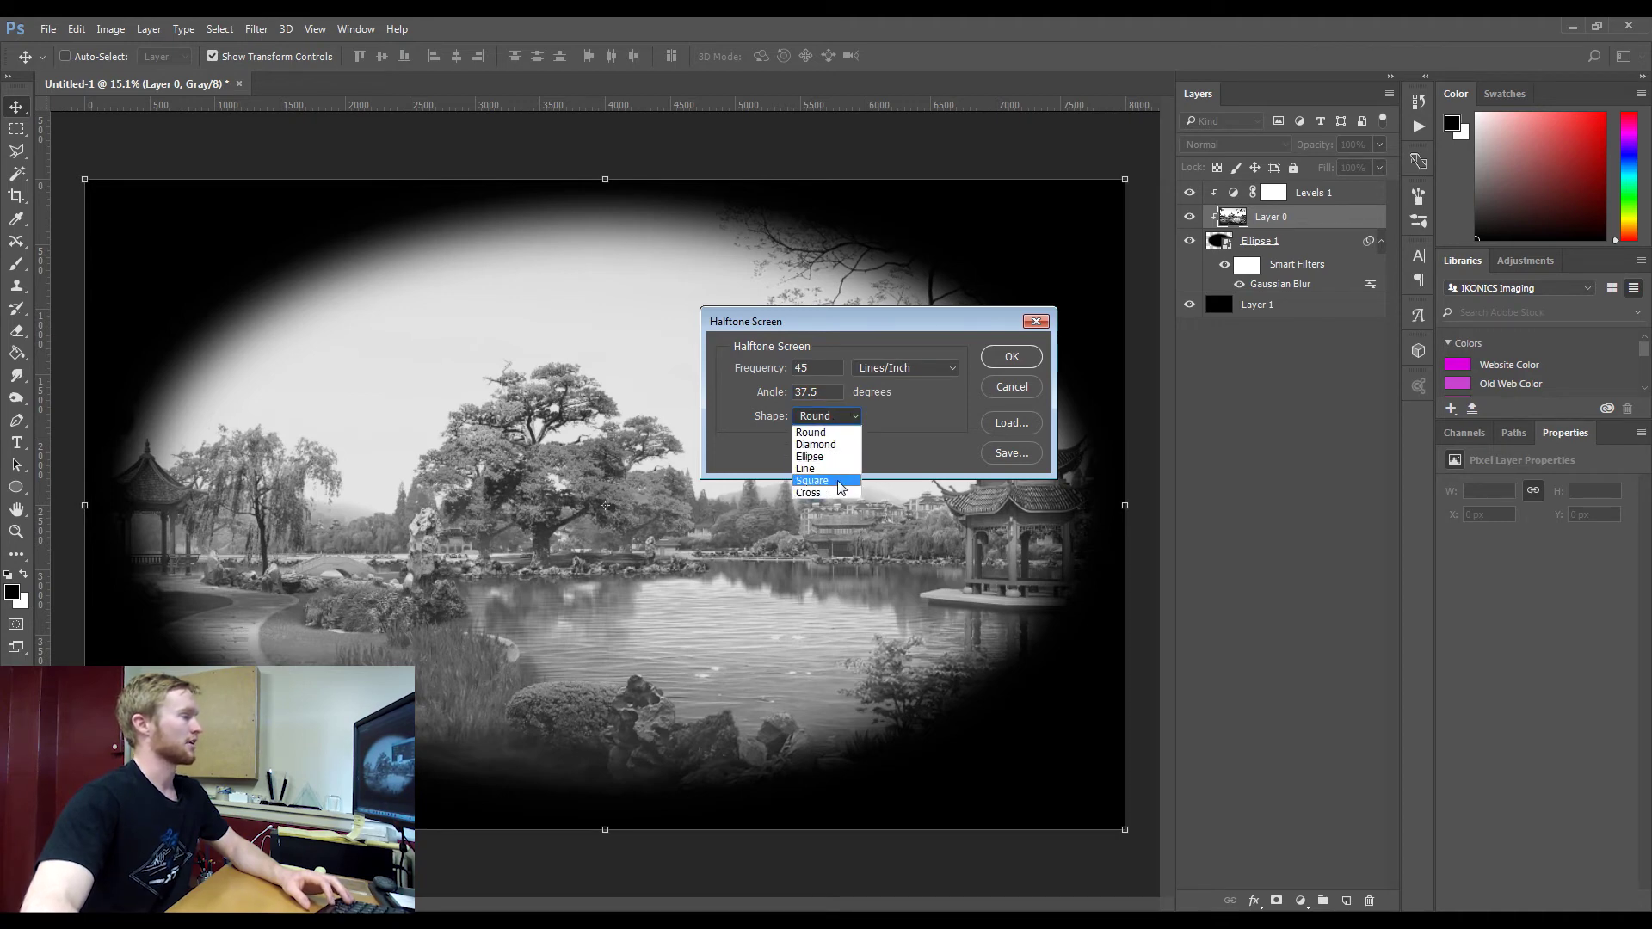
{"action": "left_click", "coordinate": [813, 433]}
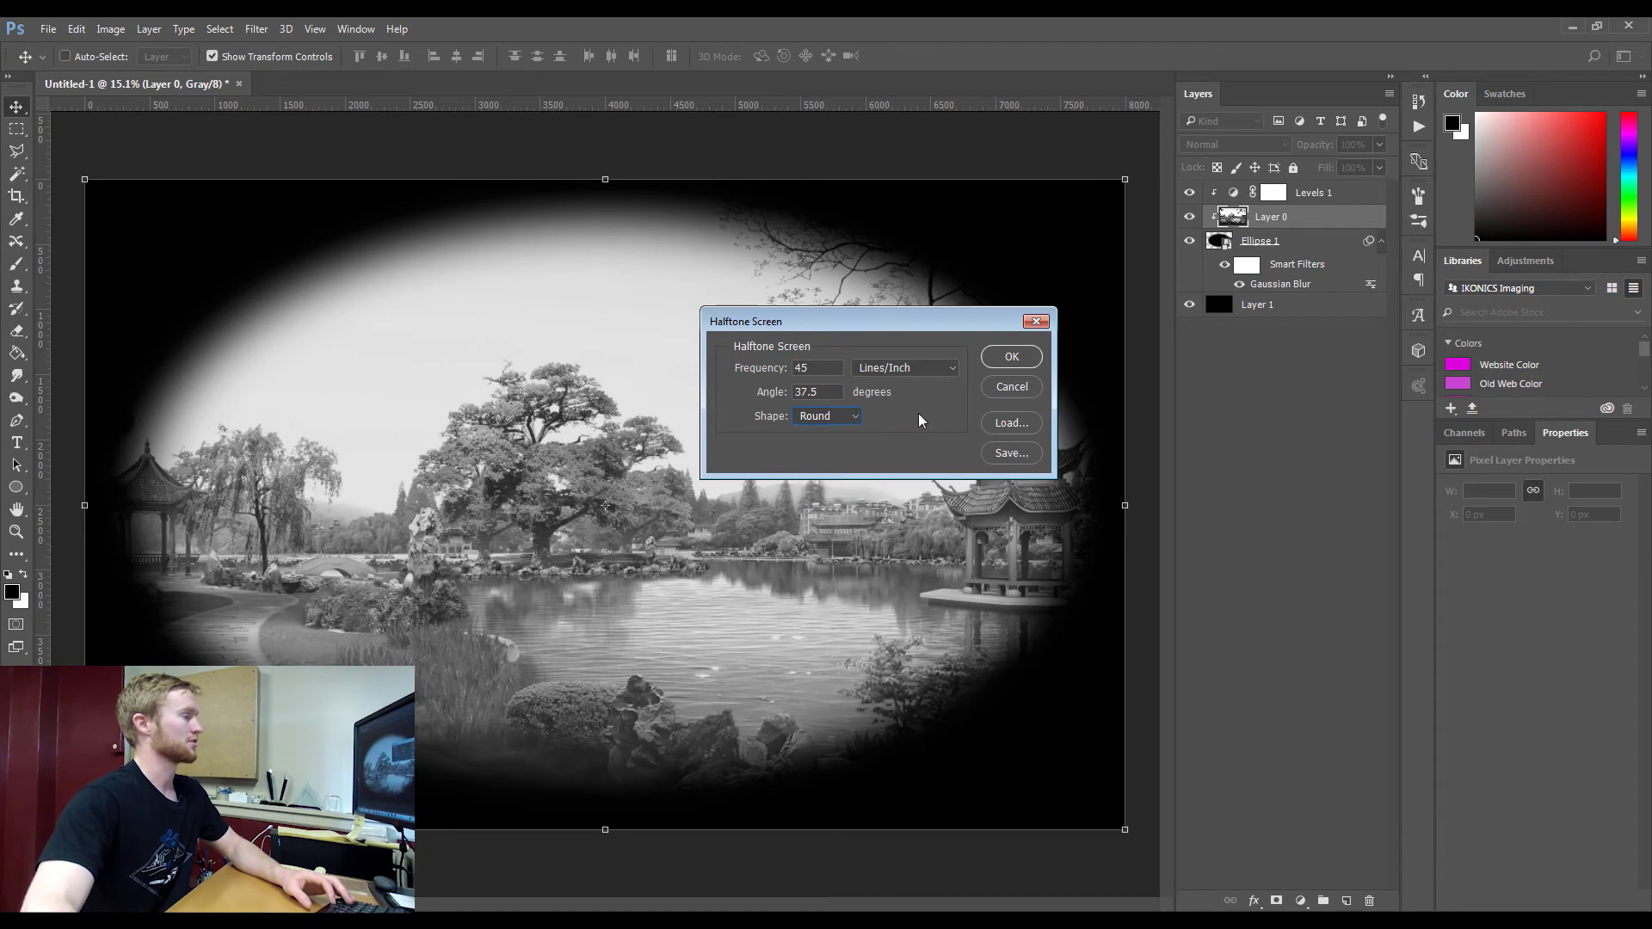
{"action": "left_click", "coordinate": [1011, 357]}
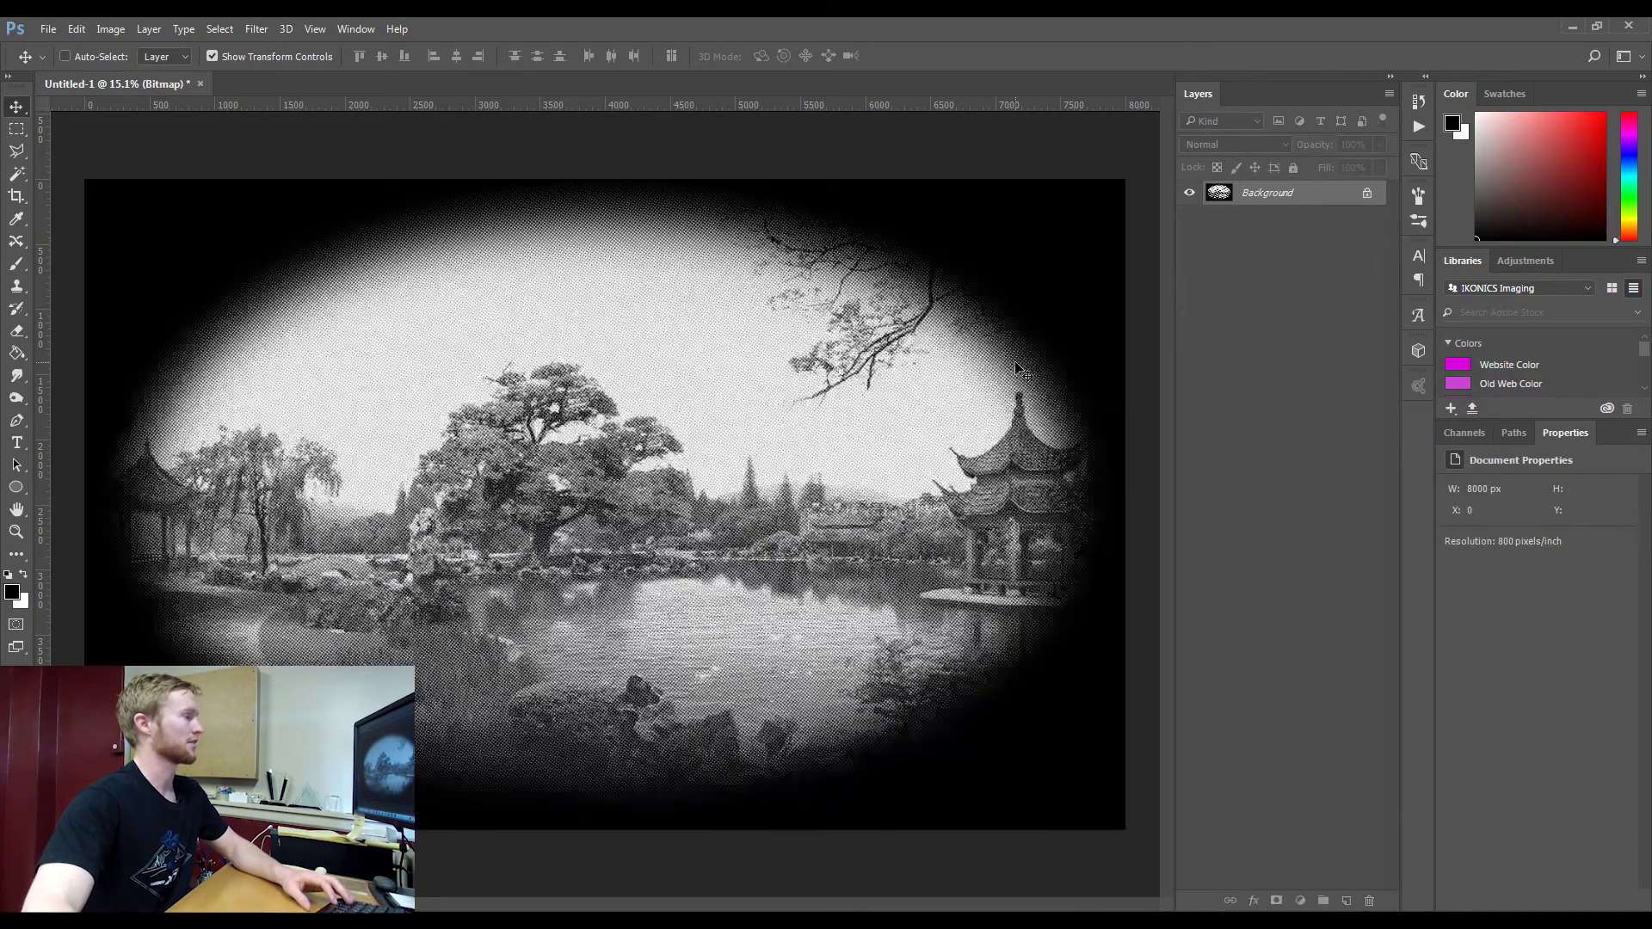
Examine the halftone dots up close where the vignette fades into black near the image's upper-right corner
{"action": "scroll", "coordinate": [1040, 266], "scroll_direction": "up", "scroll_amount": 3}
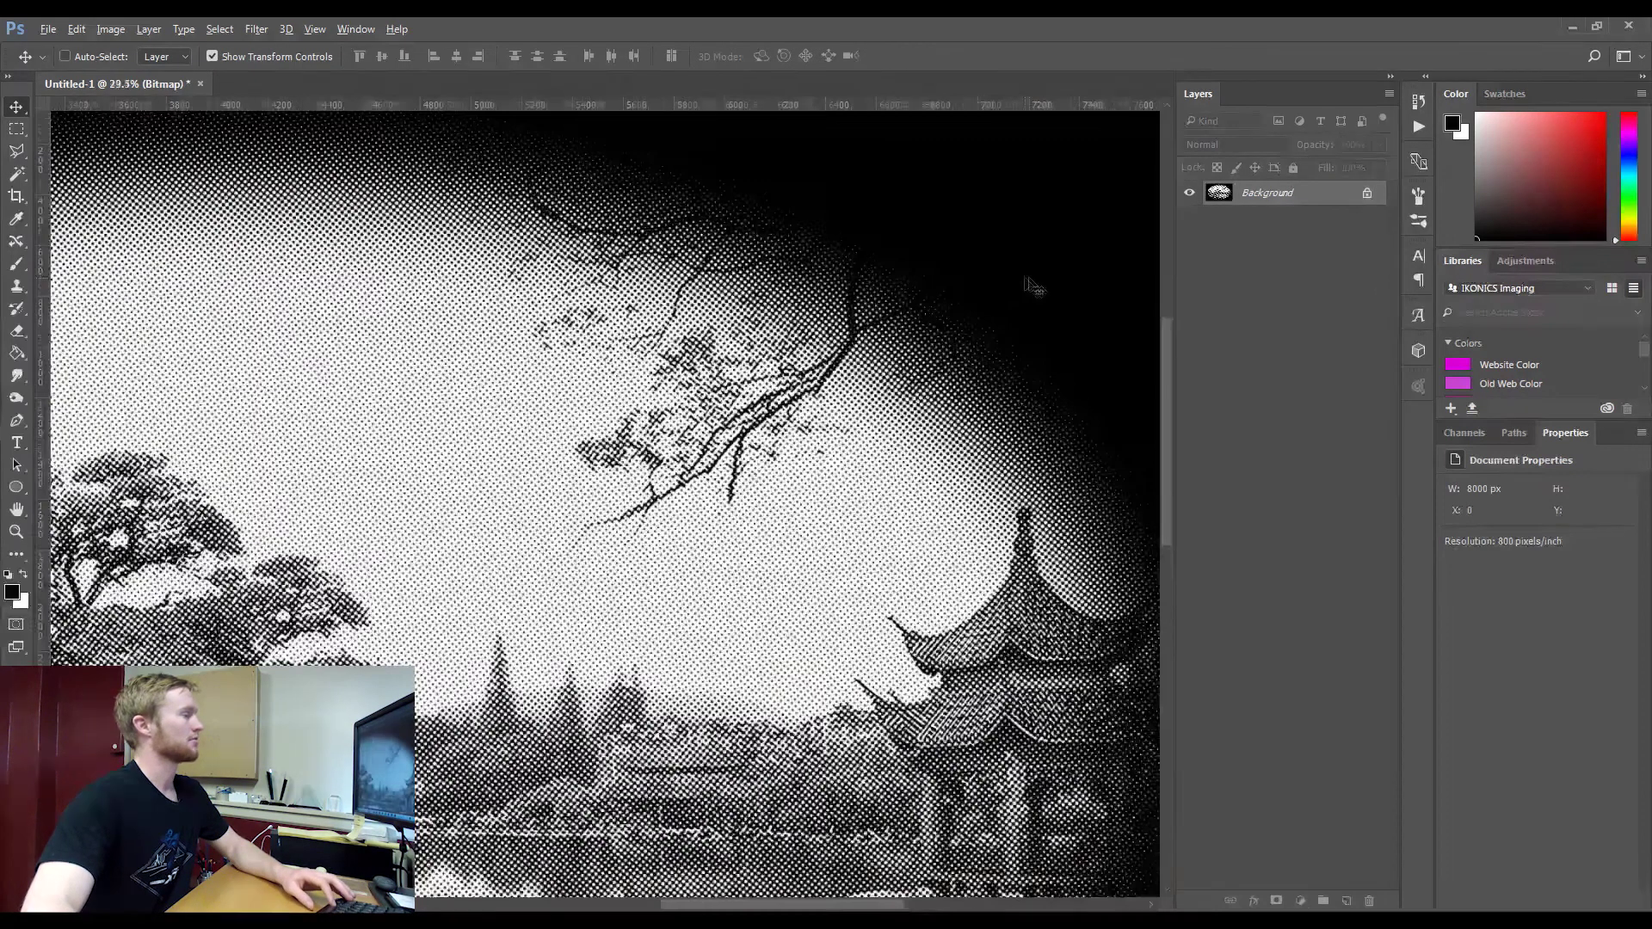
{"action": "scroll", "coordinate": [1032, 286], "scroll_direction": "up", "scroll_amount": 2}
{"action": "scroll", "coordinate": [981, 236], "scroll_direction": "up", "scroll_amount": 2}
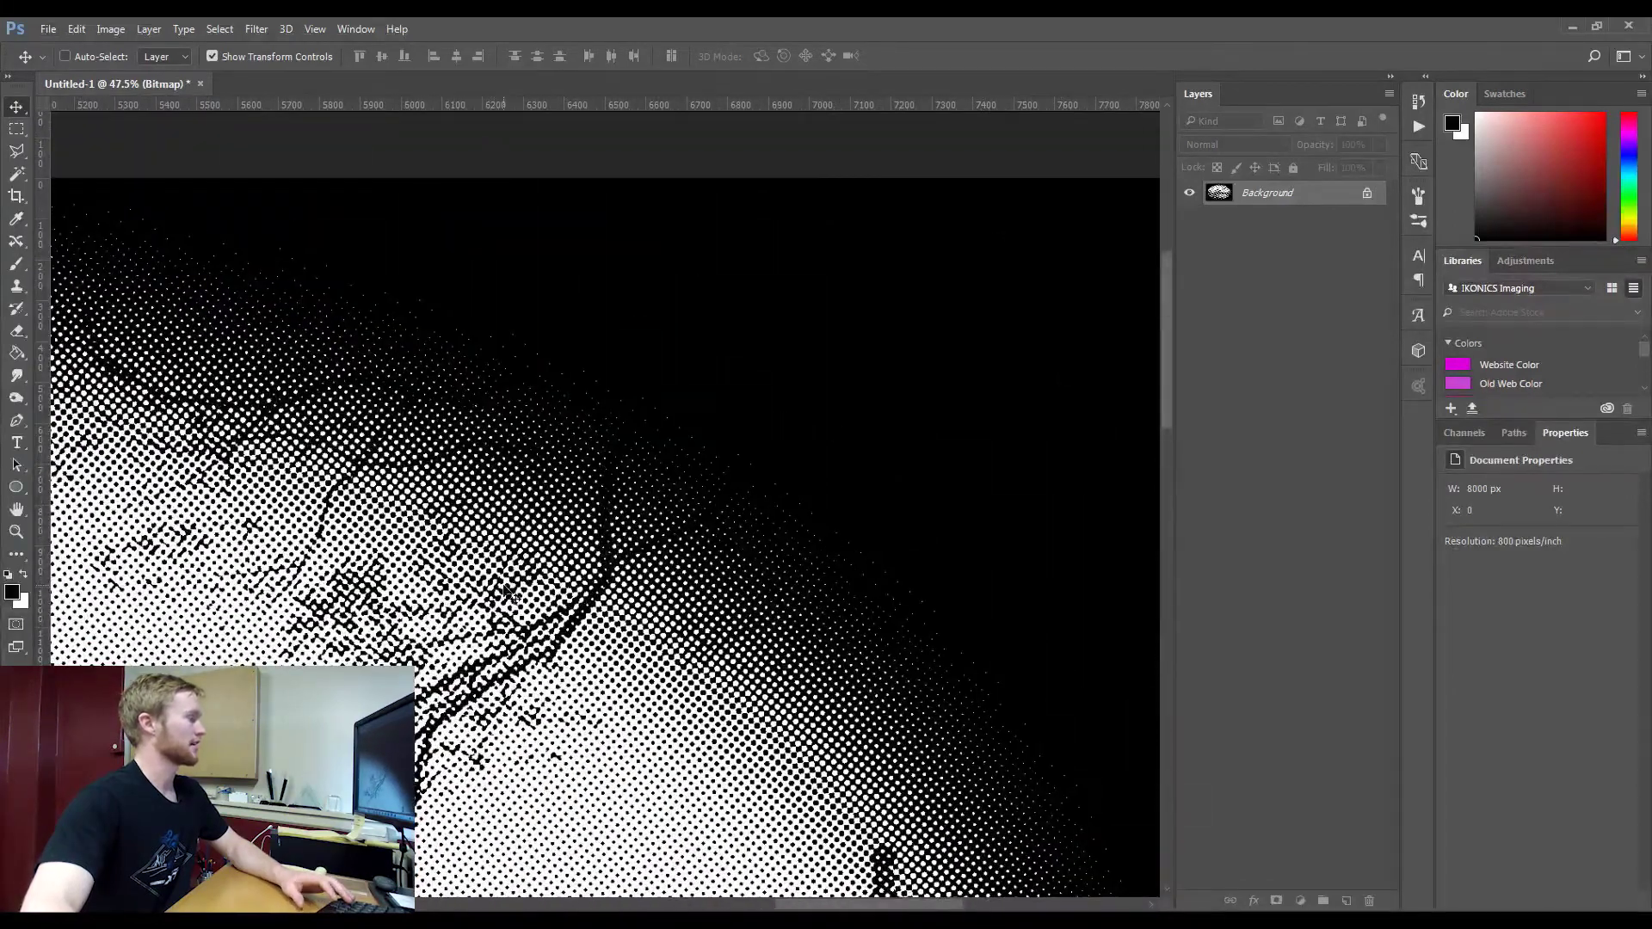
{"action": "left_click_drag", "start_coordinate": [215, 258], "coordinate": [509, 581]}
{"action": "left_click_drag", "start_coordinate": [867, 522], "coordinate": [553, 693]}
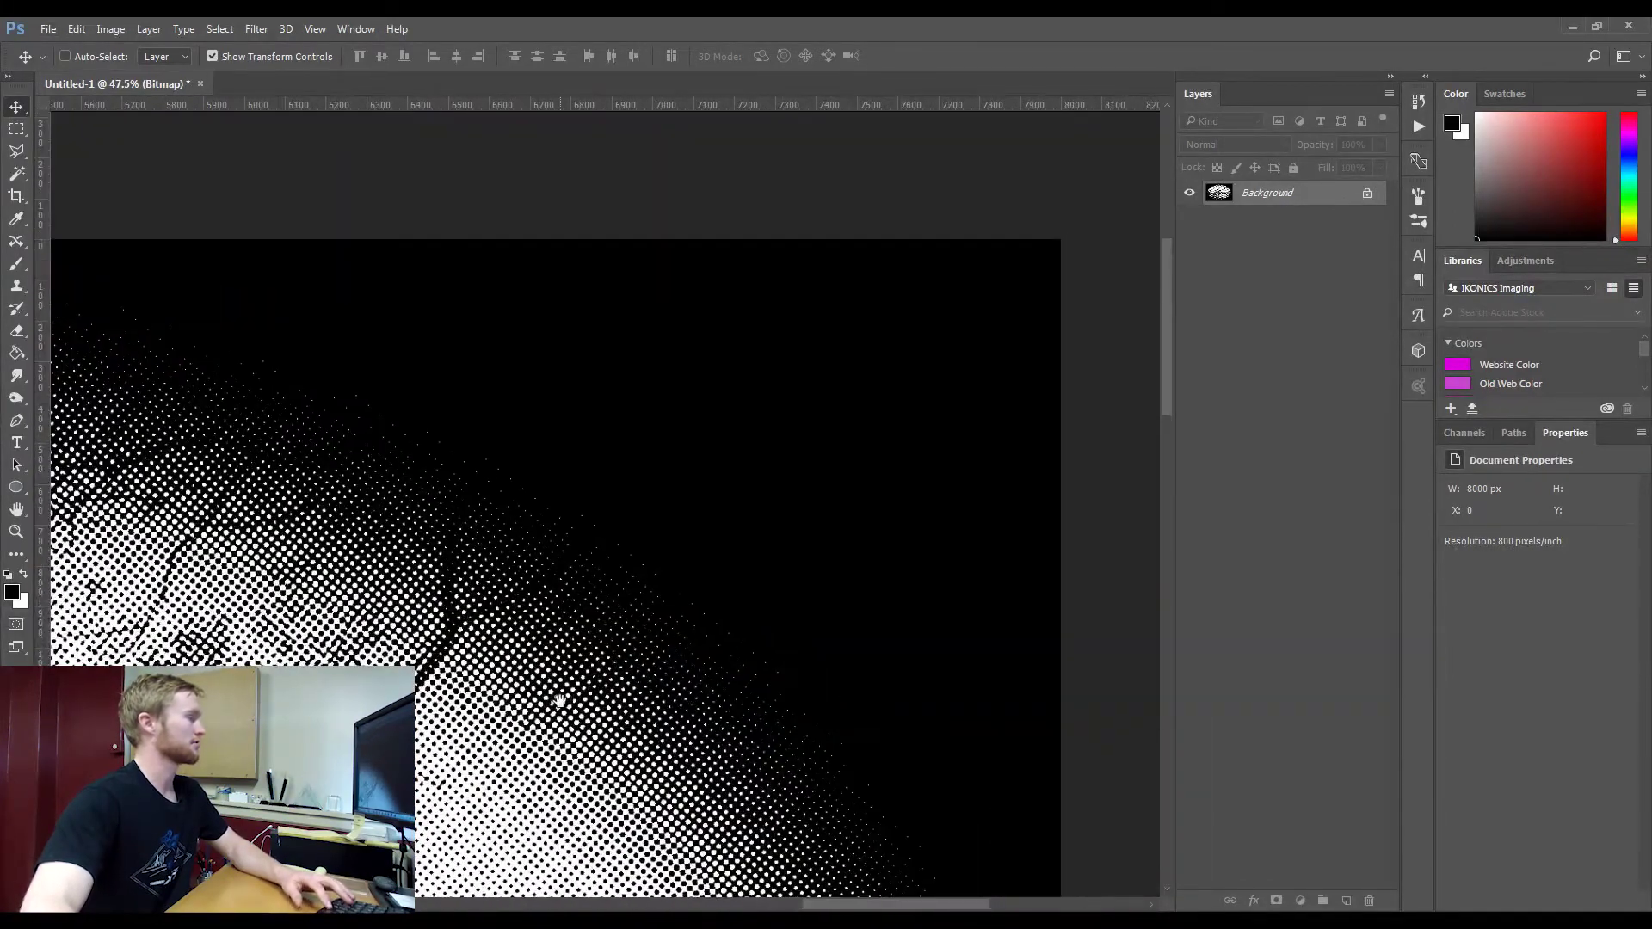
Inspect the halftone dot fade along the vignette's upper and left edges, both up close and across the whole image
{"action": "scroll", "coordinate": [726, 523], "scroll_direction": "down", "scroll_amount": 3}
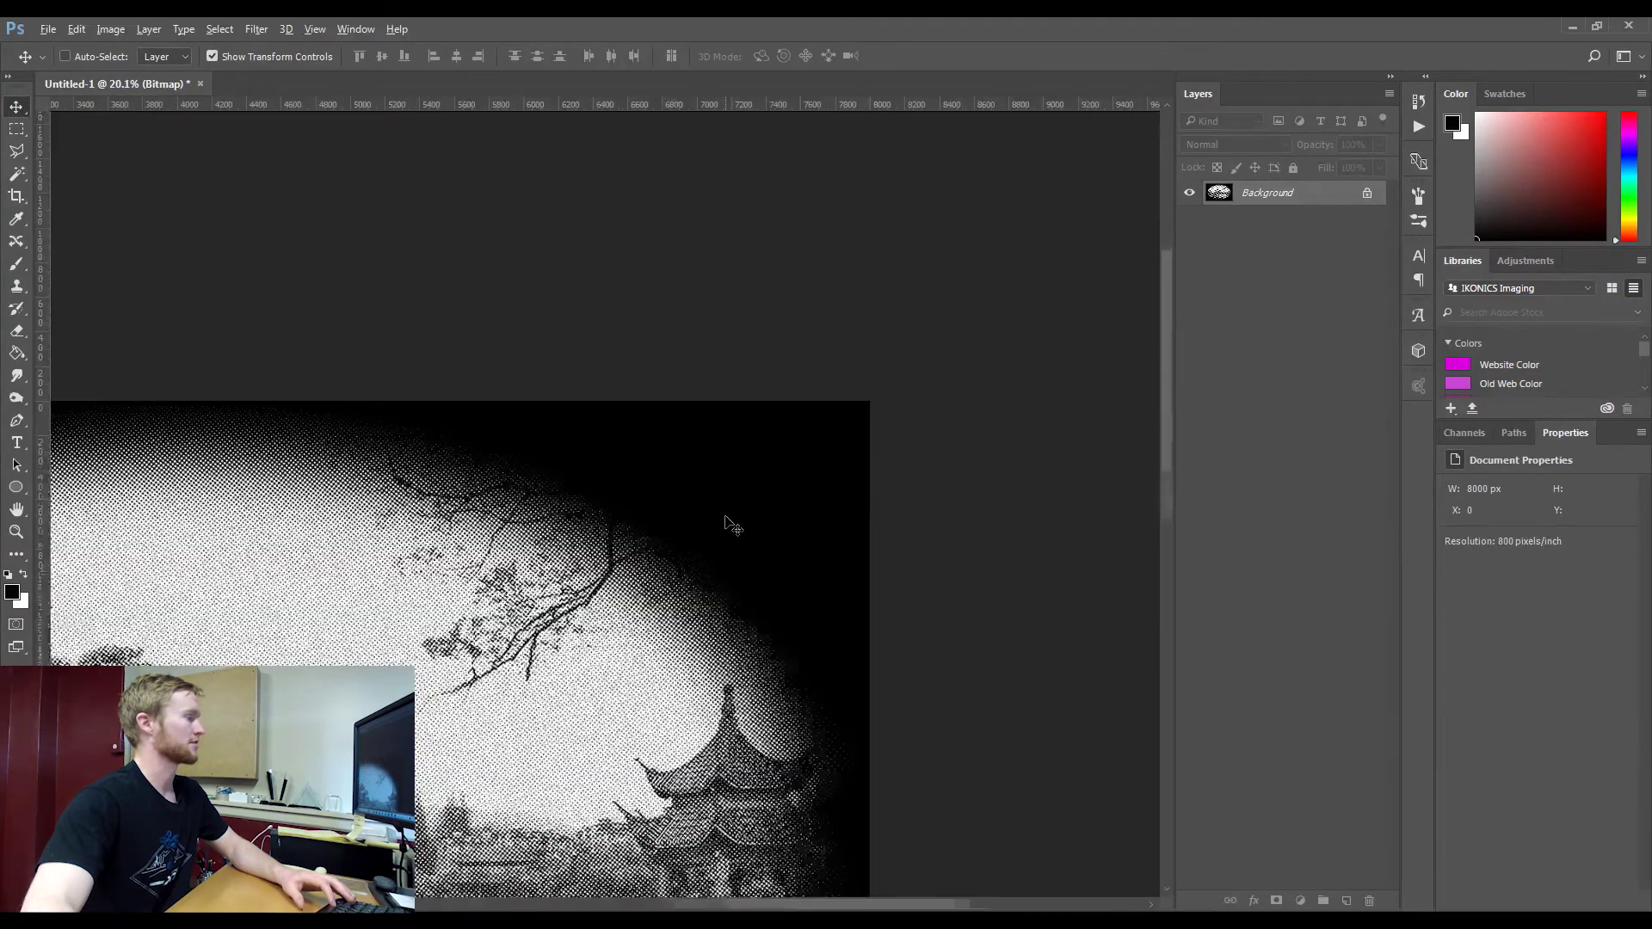
{"action": "scroll", "coordinate": [838, 447], "scroll_direction": "down", "scroll_amount": 1}
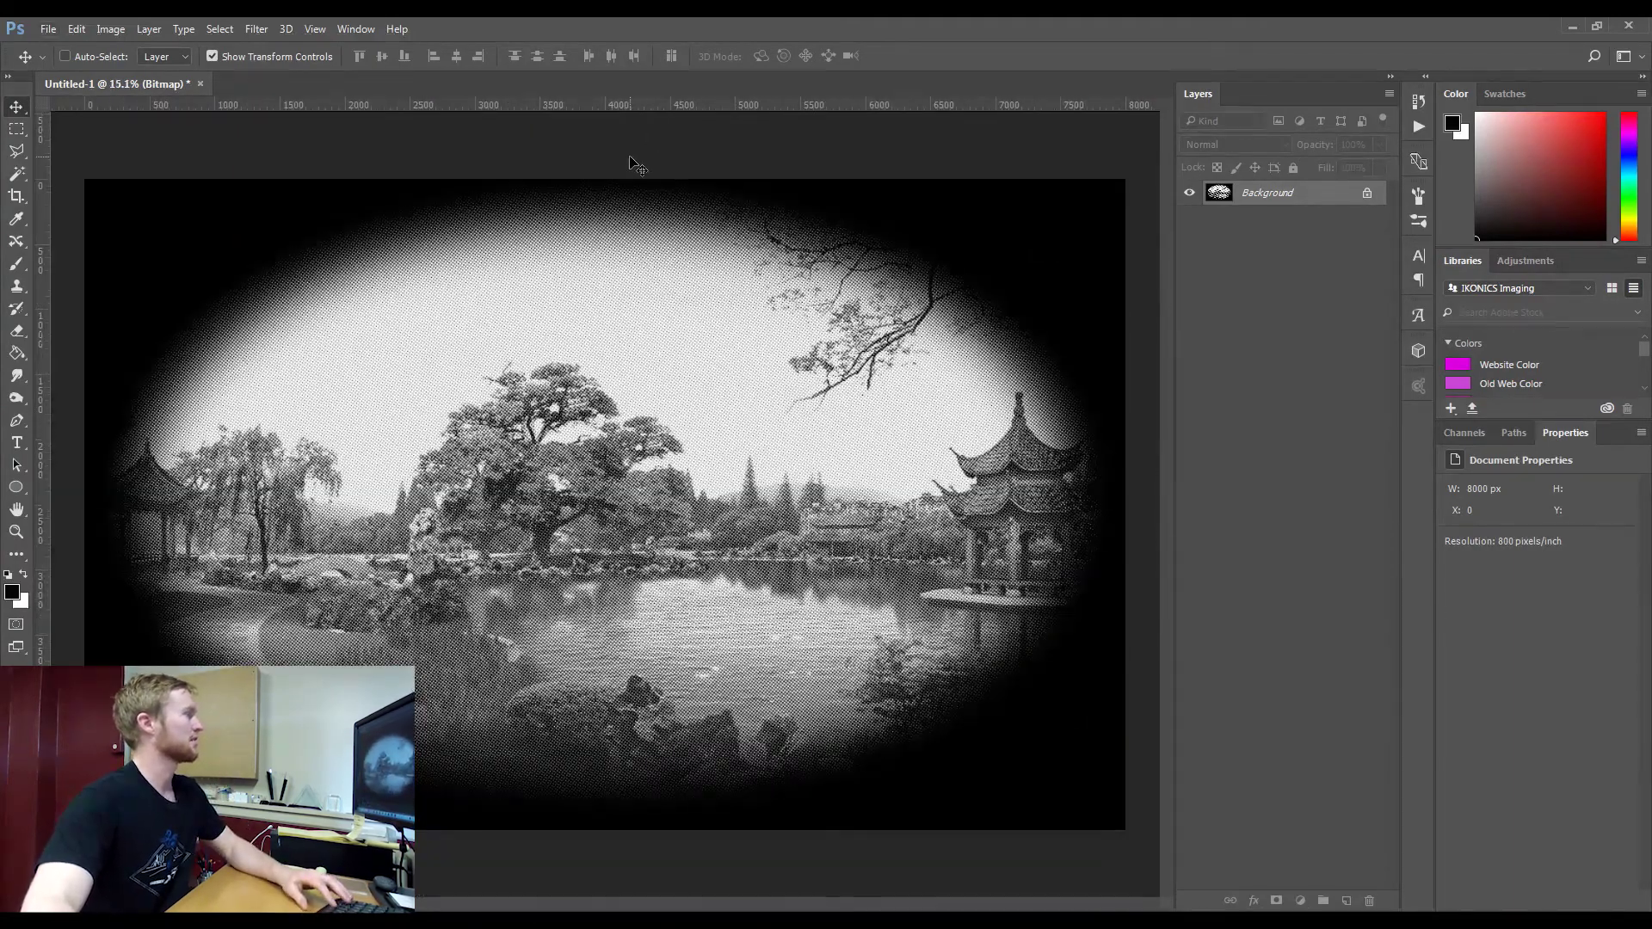
{"action": "scroll", "coordinate": [633, 164], "scroll_direction": "up", "scroll_amount": 5}
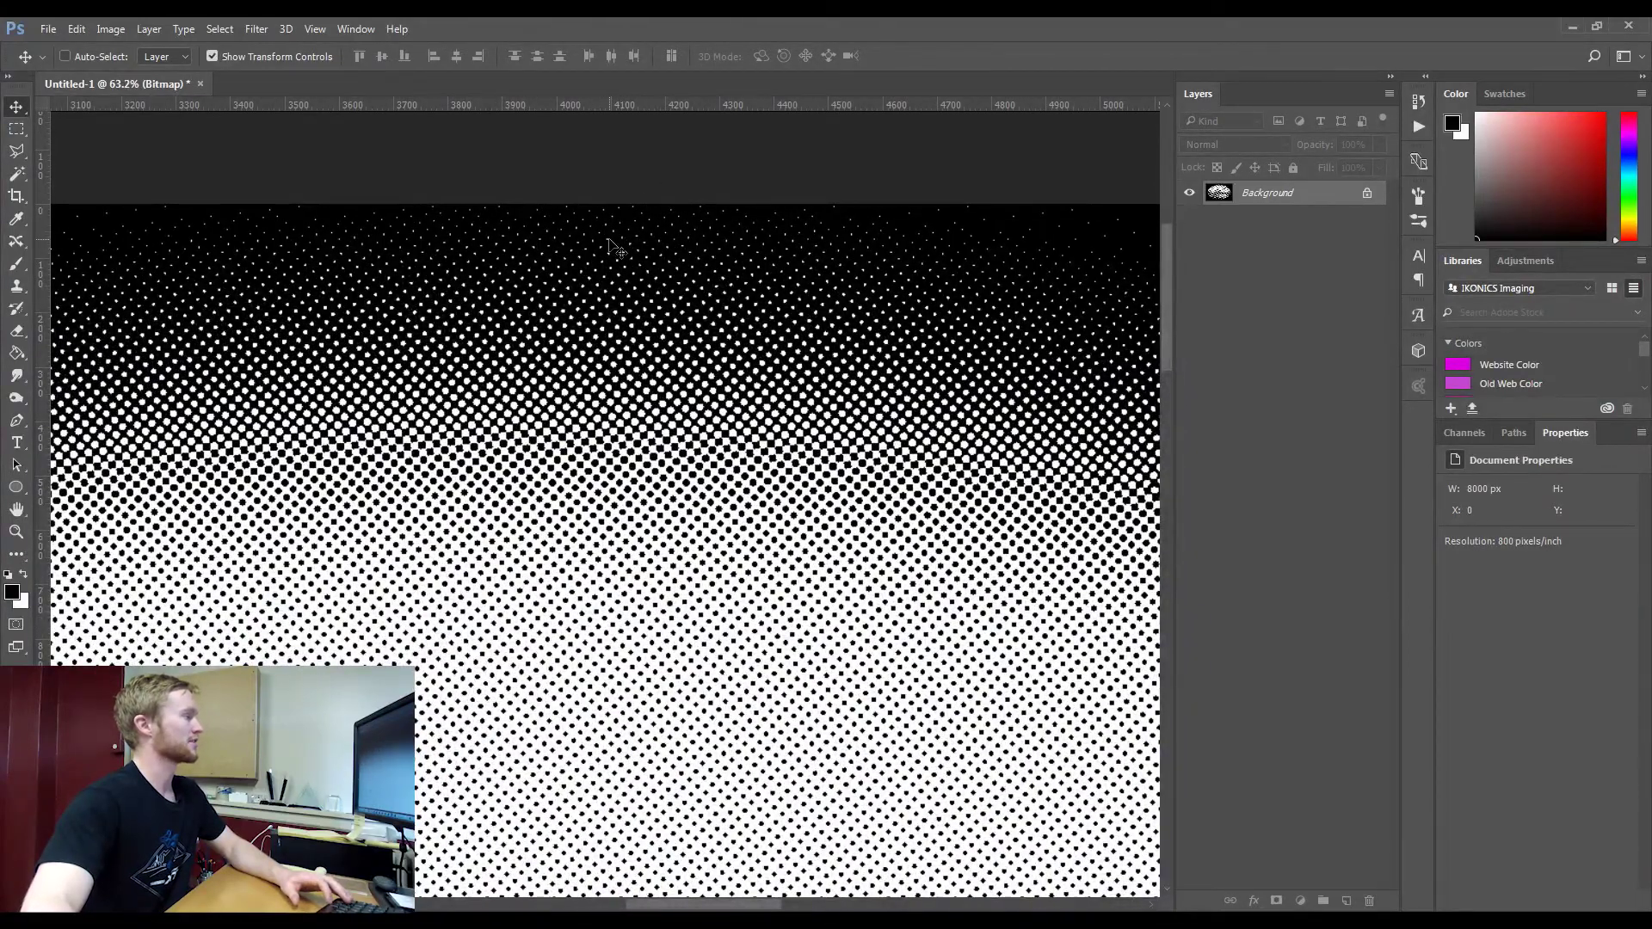
{"action": "scroll", "coordinate": [697, 214], "scroll_direction": "down", "scroll_amount": 2}
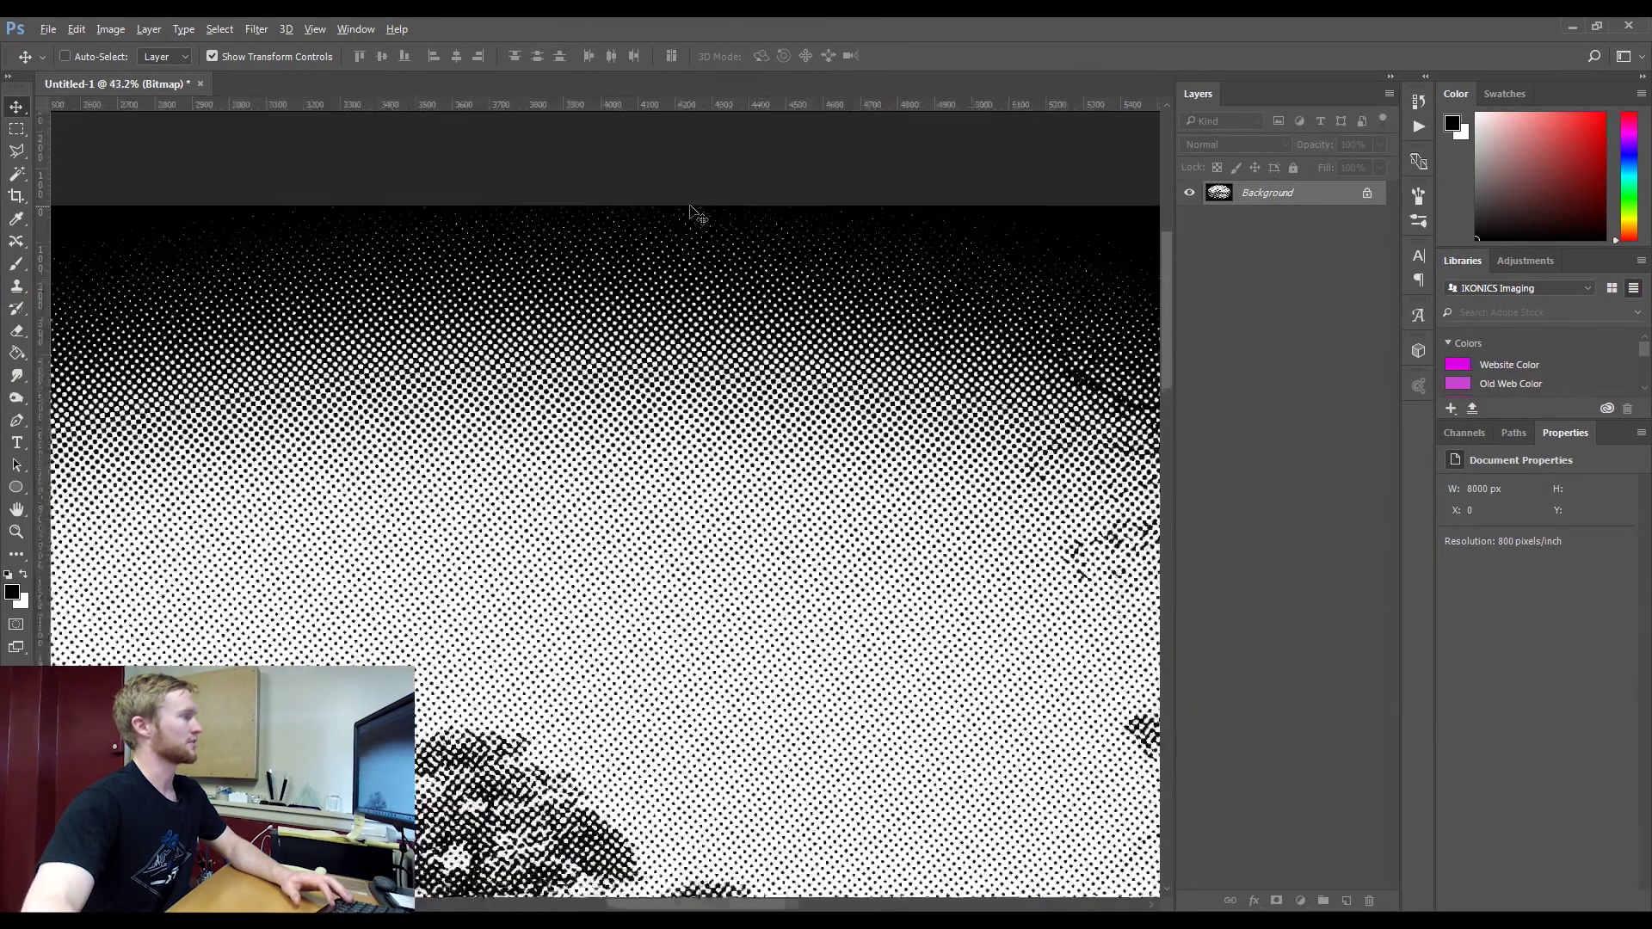
{"action": "scroll", "coordinate": [697, 214], "scroll_direction": "down", "scroll_amount": 3}
{"action": "scroll", "coordinate": [697, 212], "scroll_direction": "up", "scroll_amount": 5}
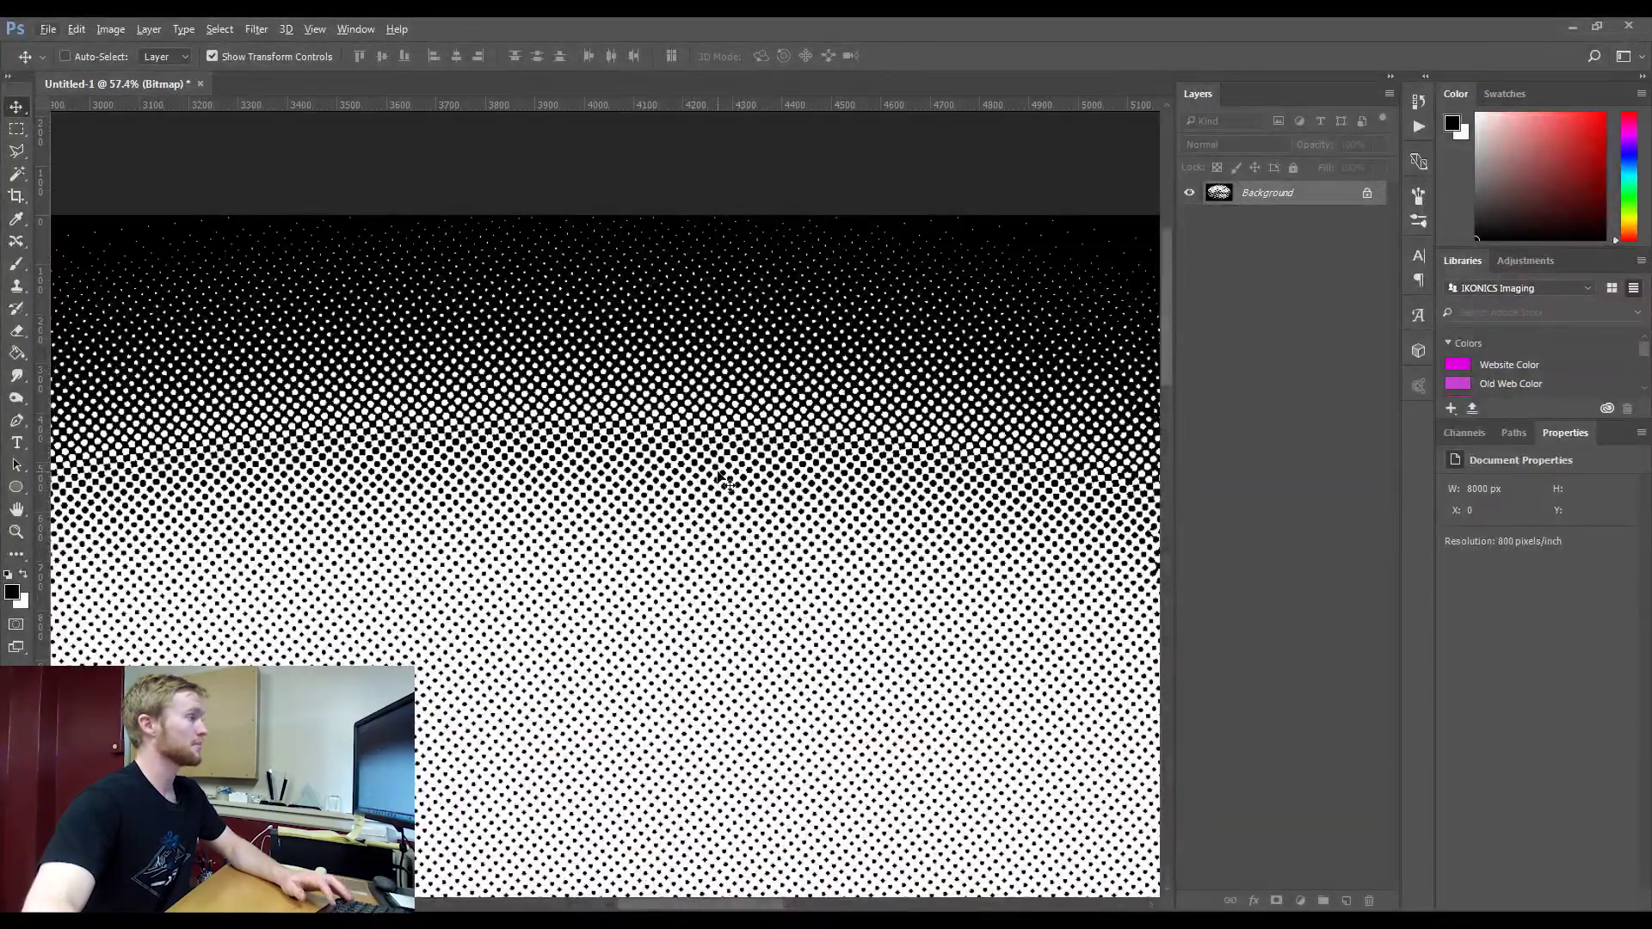
{"action": "scroll", "coordinate": [721, 479], "scroll_direction": "down", "scroll_amount": 3}
{"action": "scroll", "coordinate": [473, 398], "scroll_direction": "up", "scroll_amount": 1}
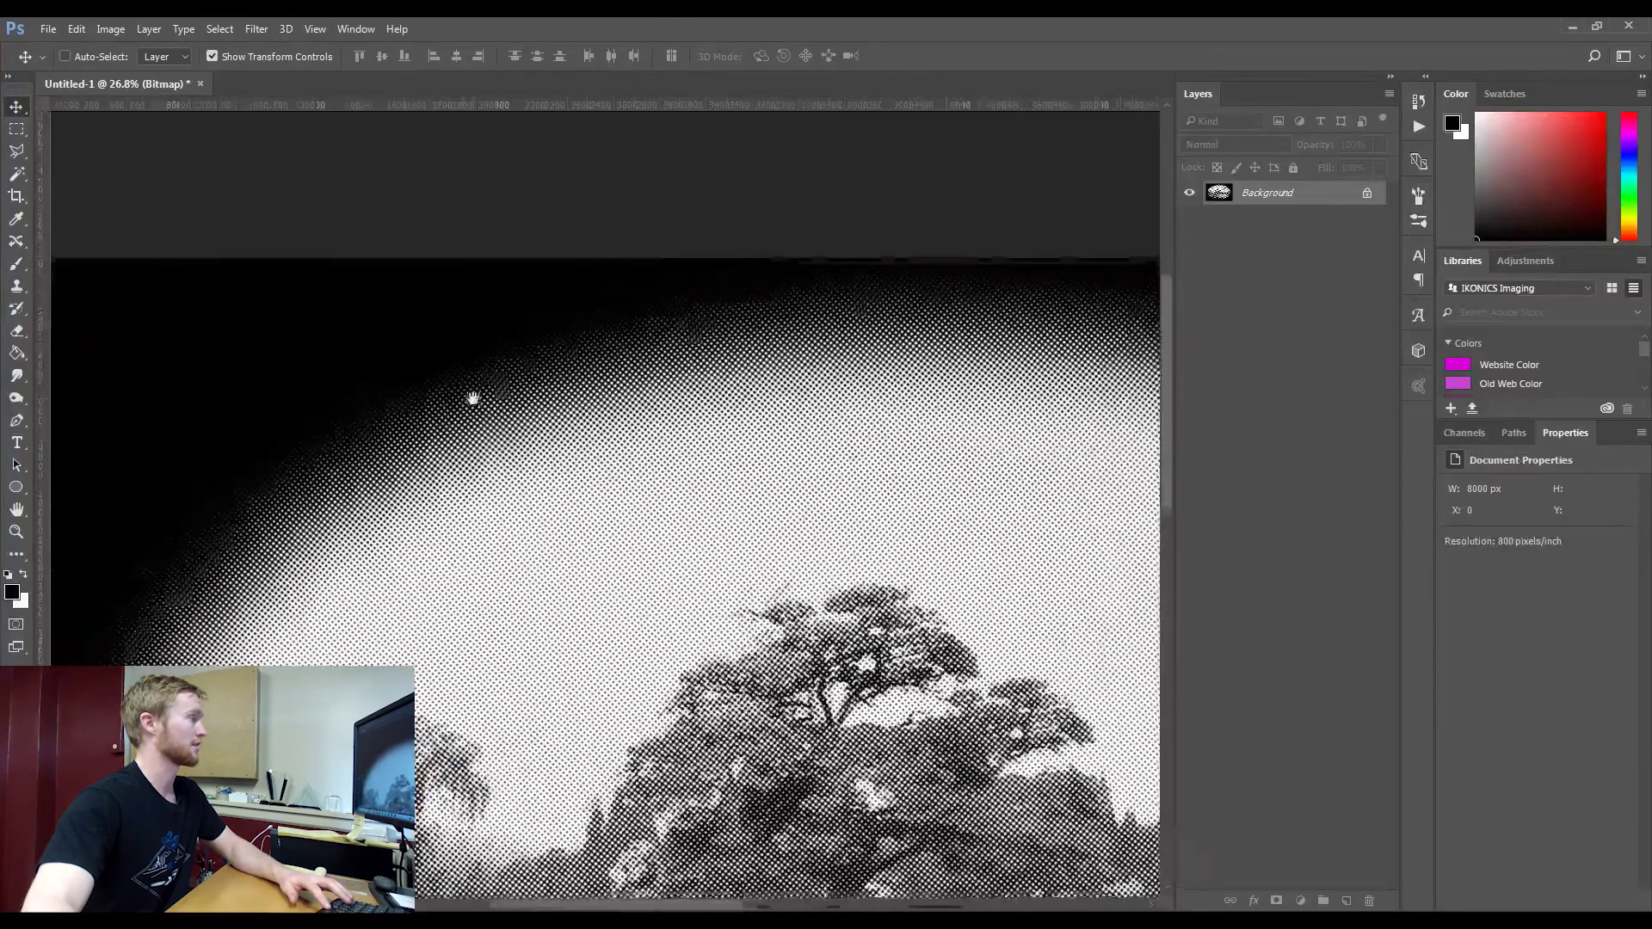
{"action": "scroll", "coordinate": [473, 398], "scroll_direction": "down", "scroll_amount": 3}
{"action": "scroll", "coordinate": [538, 448], "scroll_direction": "up", "scroll_amount": 6}
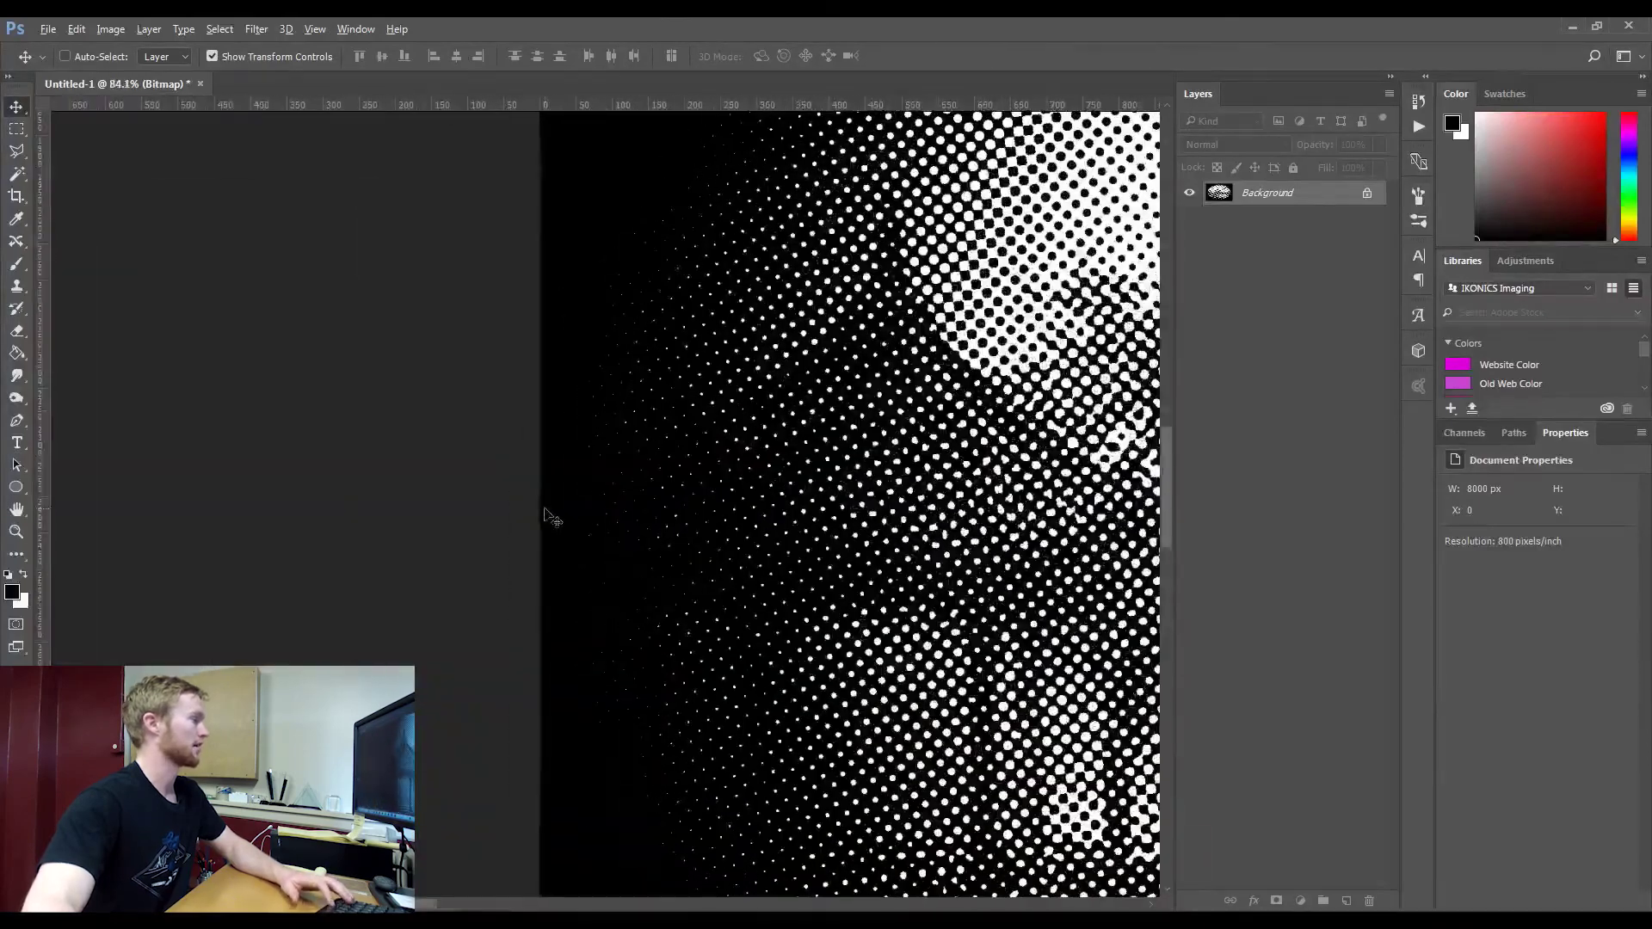
{"action": "scroll", "coordinate": [553, 519], "scroll_direction": "down", "scroll_amount": 5}
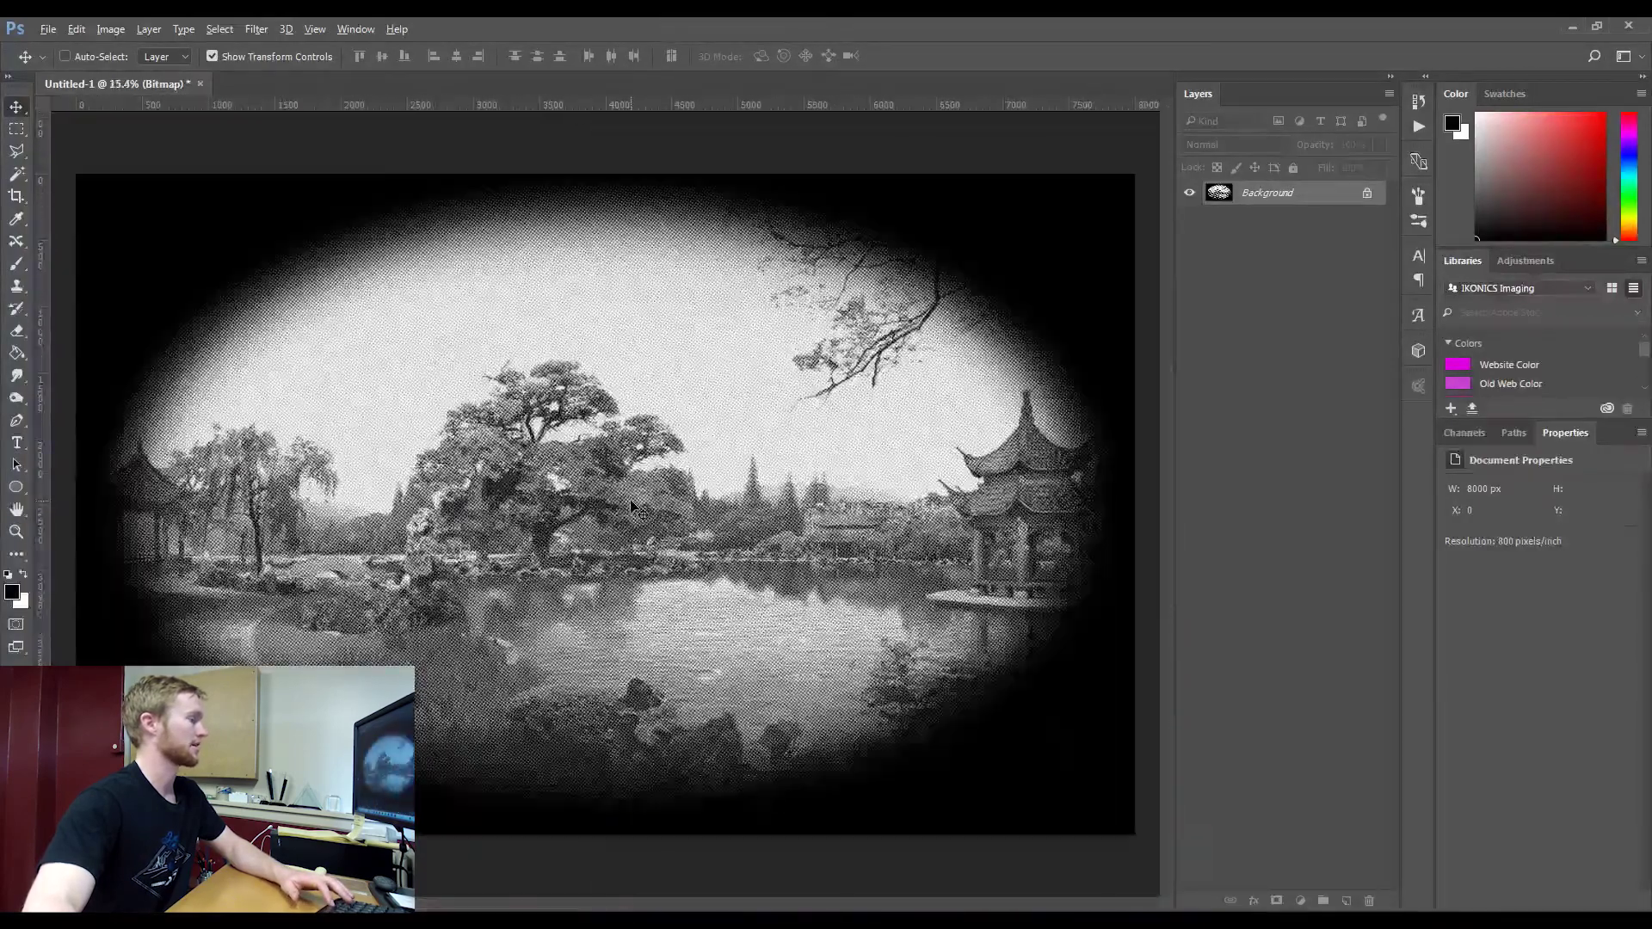